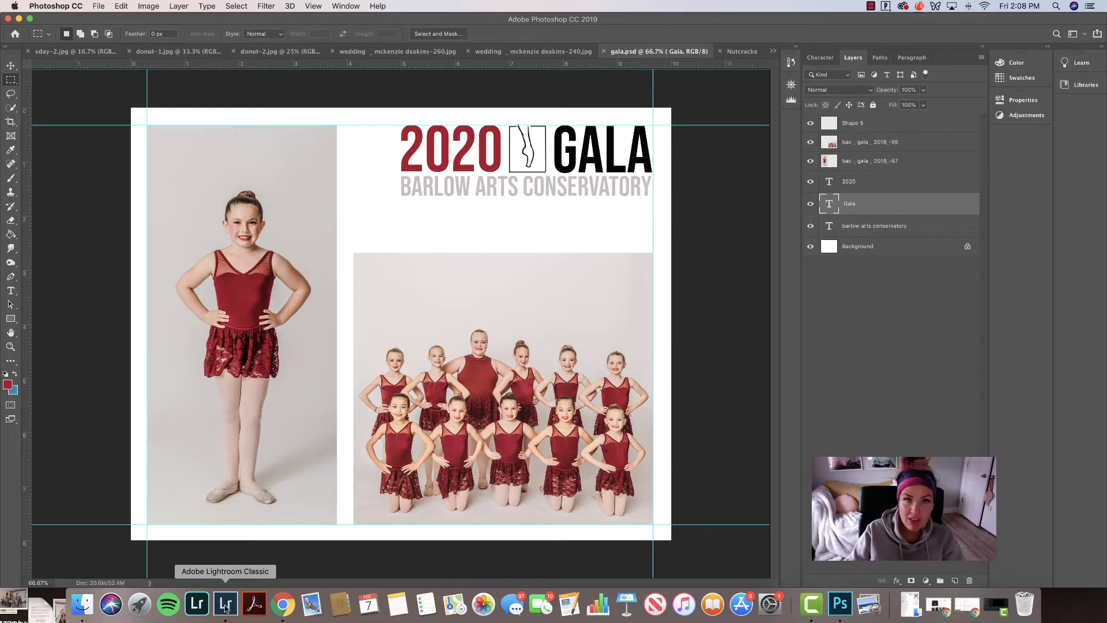
# - Switch to Lightroom Classic and open D75_4652.NEF, the portrait-format group photo of five dancers in purple
pyautogui.click(225, 604)
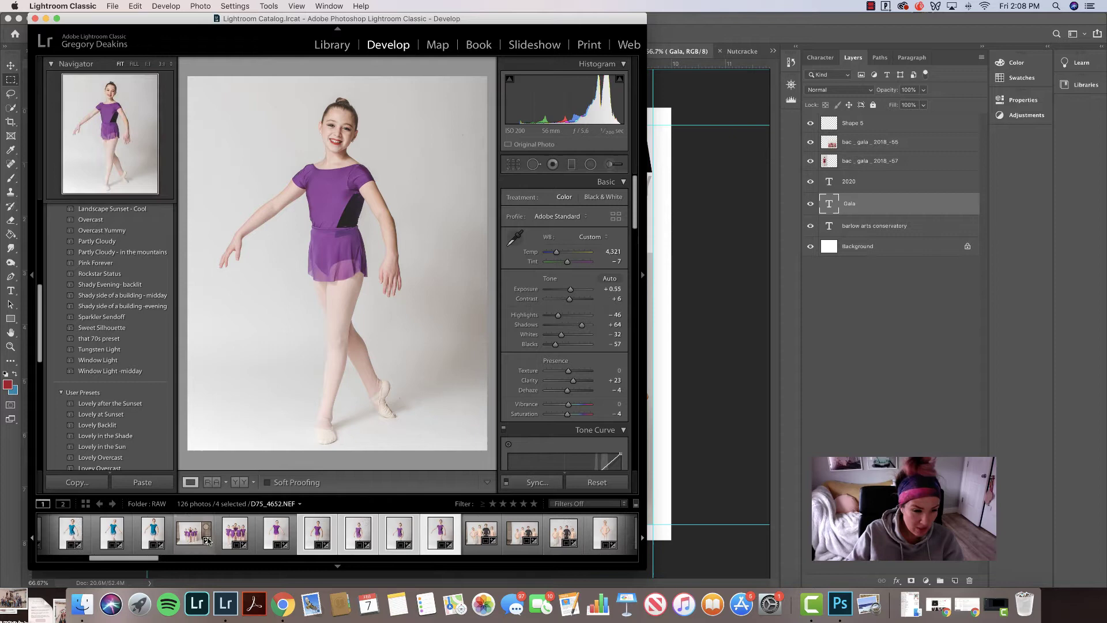
pyautogui.click(182, 539)
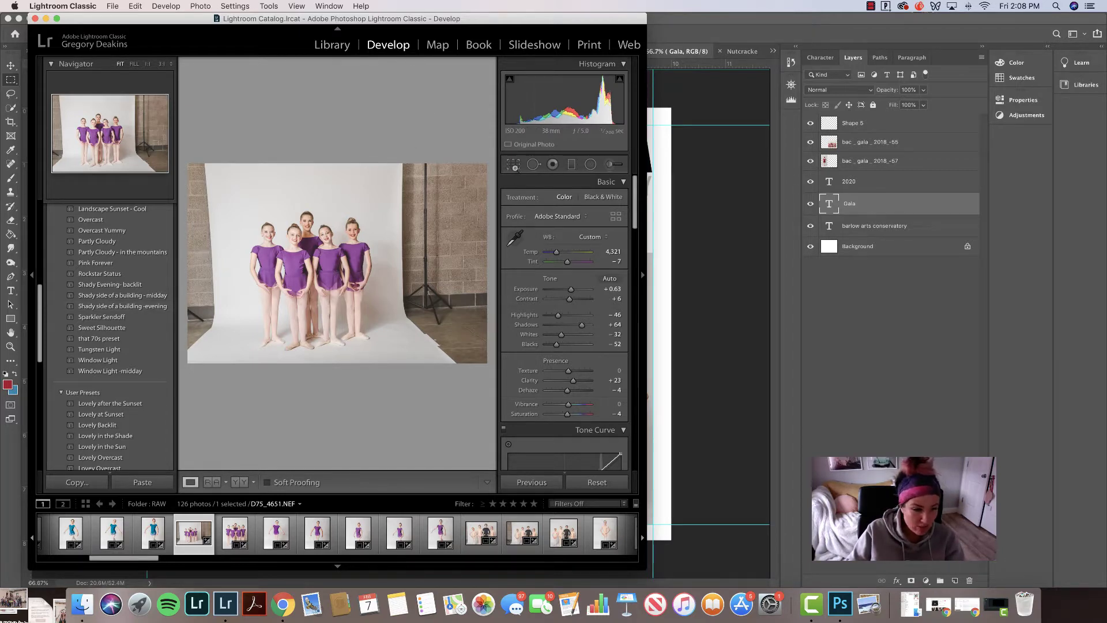
pyautogui.click(235, 533)
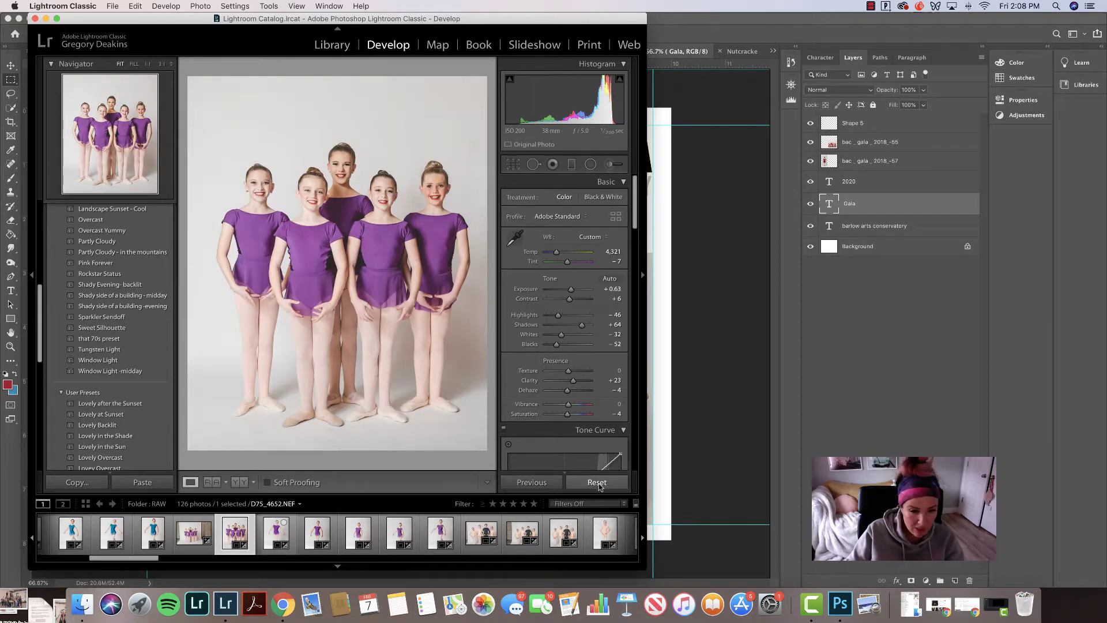
# - Reset the group photo's crop and recrop it to a 4 x 5 / 8 x 10 portrait frame around the five dancers
pyautogui.click(513, 164)
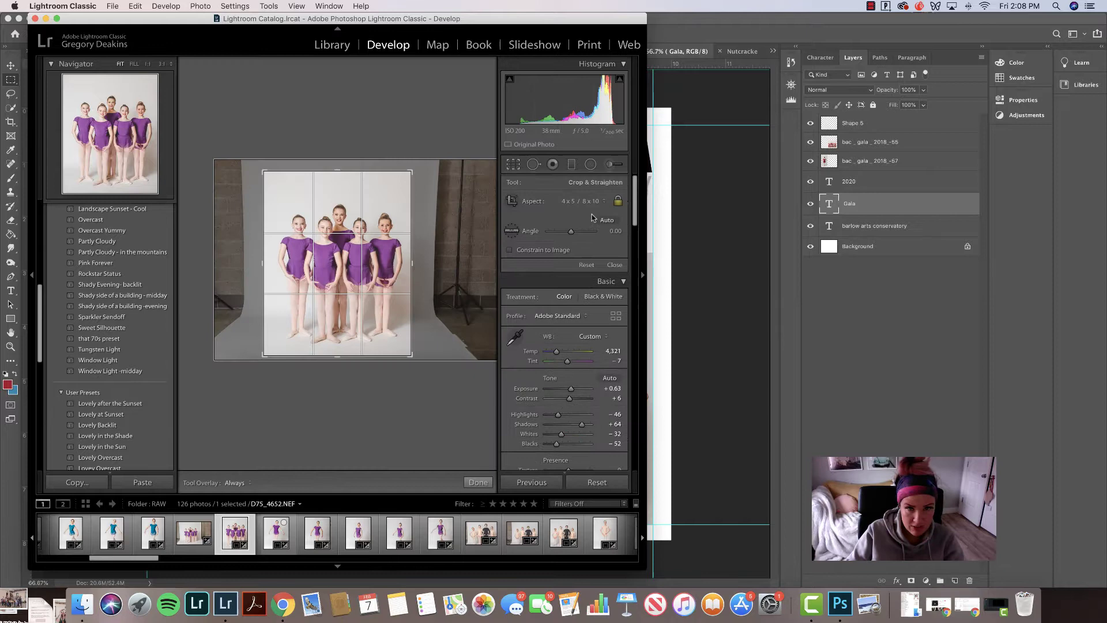
pyautogui.click(583, 266)
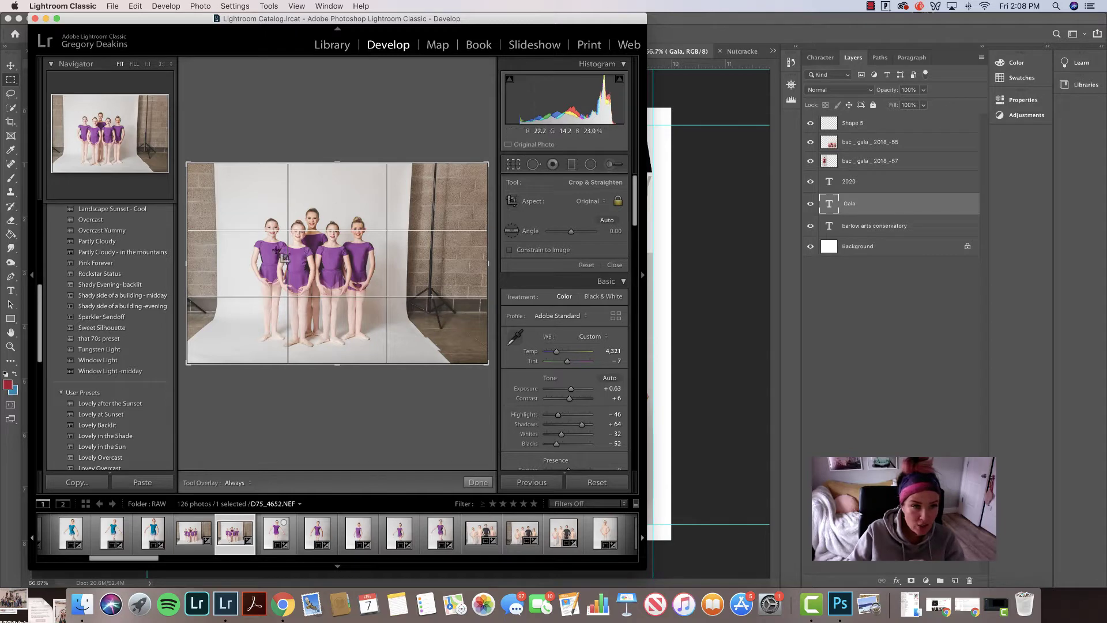
pyautogui.click(589, 201)
pyautogui.click(583, 229)
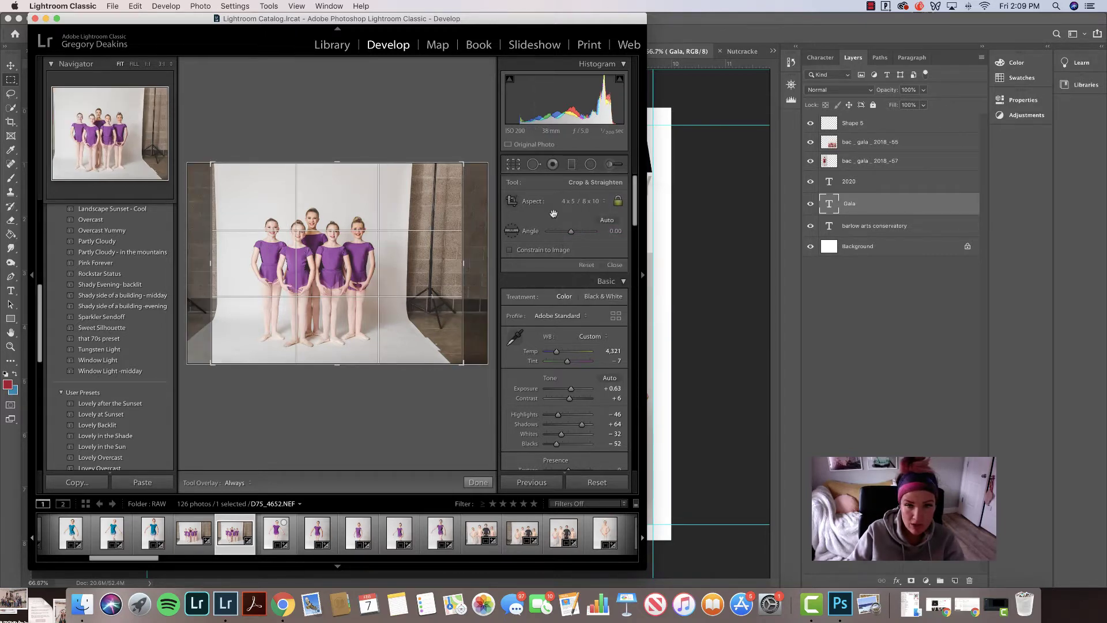
pyautogui.moveTo(463, 163); pyautogui.dragTo(425, 152)
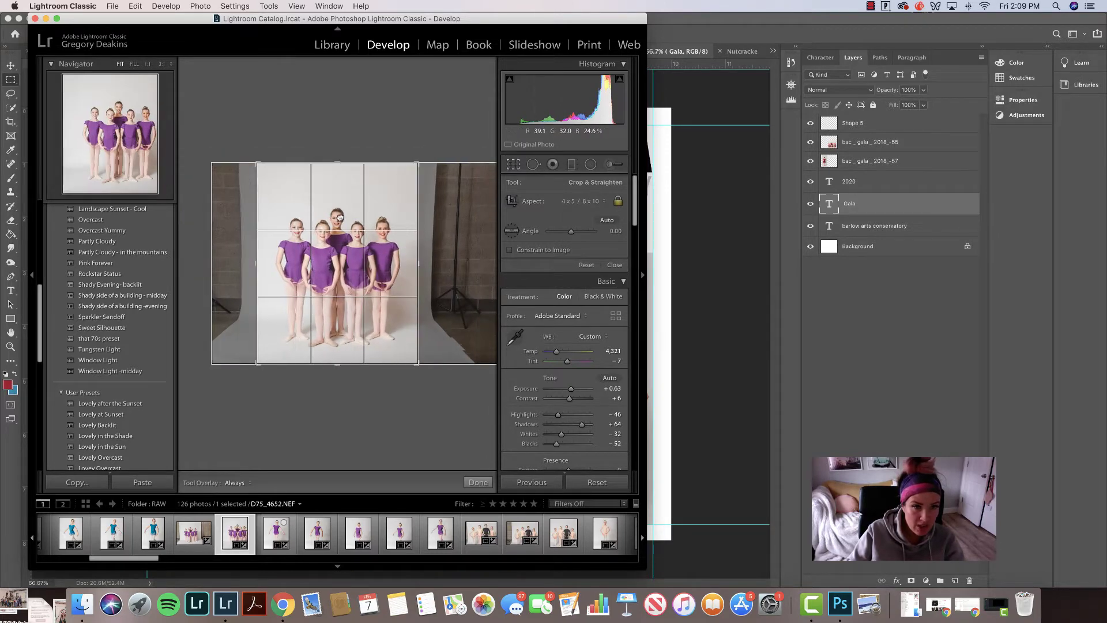
pyautogui.press('Return')
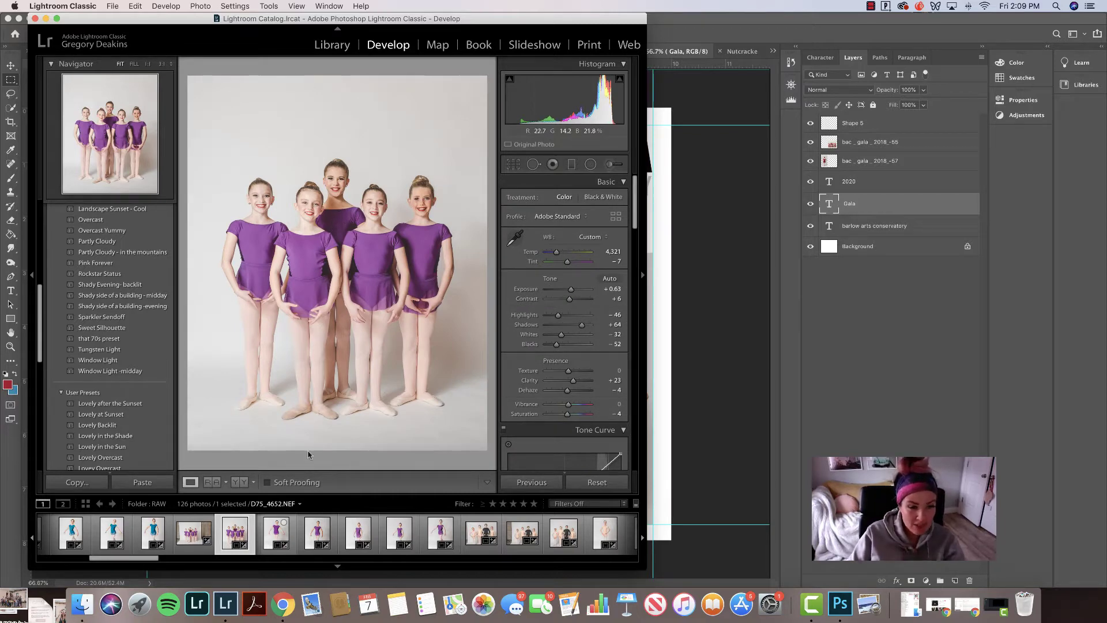
# - Reset the crop of the solo dancer photo D75_4653.NEF and set its aspect ratio to 4 x 5 / 8 x 10
pyautogui.click(277, 536)
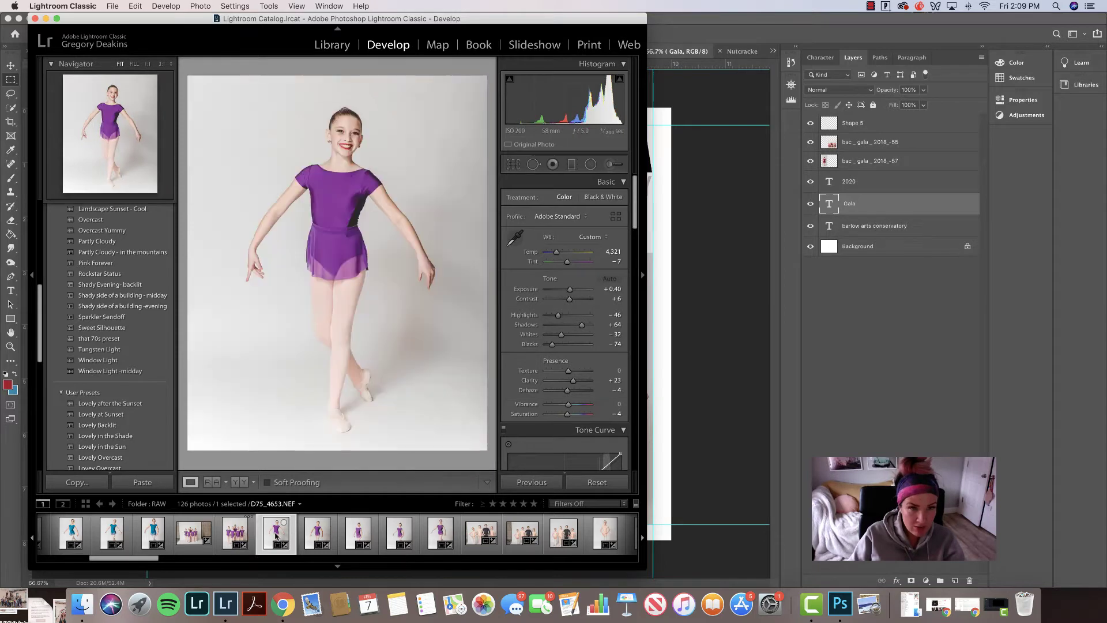
pyautogui.click(317, 532)
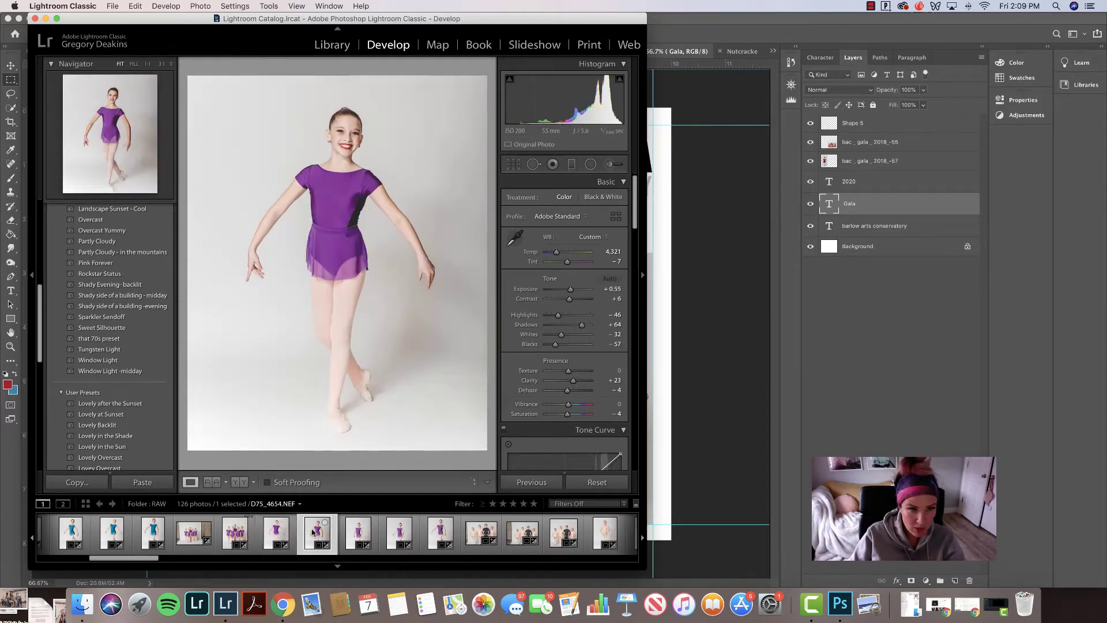
pyautogui.click(275, 535)
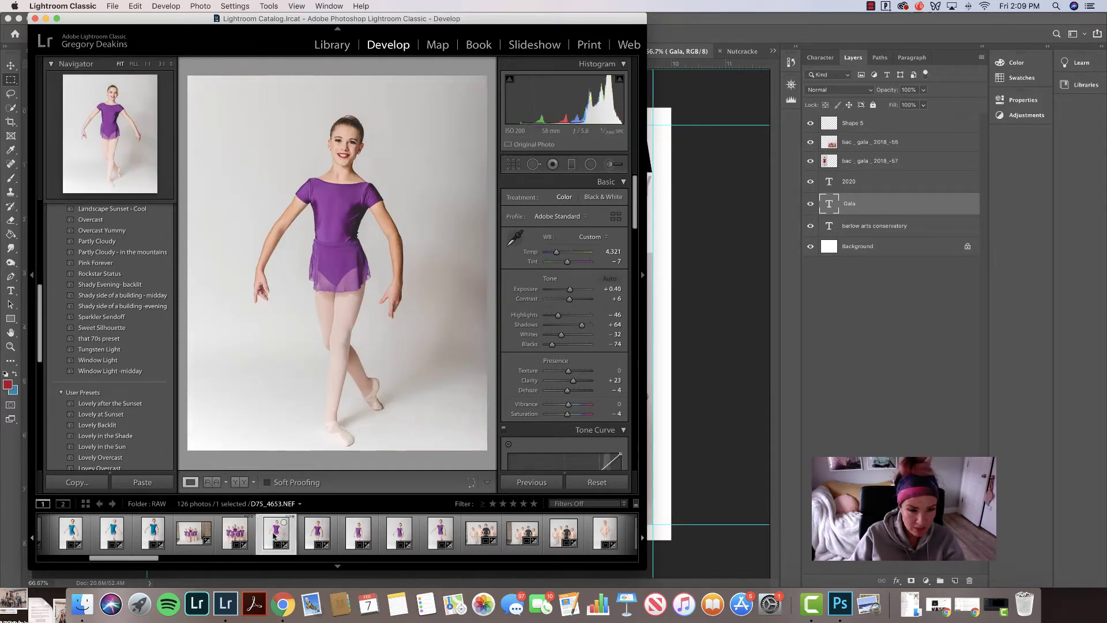
pyautogui.click(513, 164)
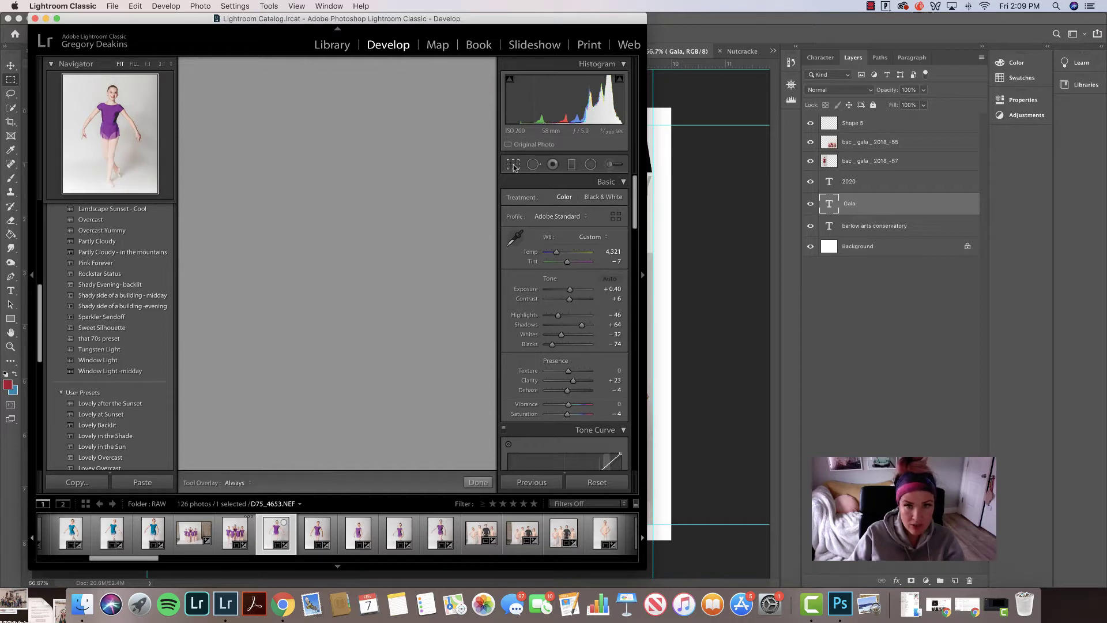
pyautogui.click(586, 265)
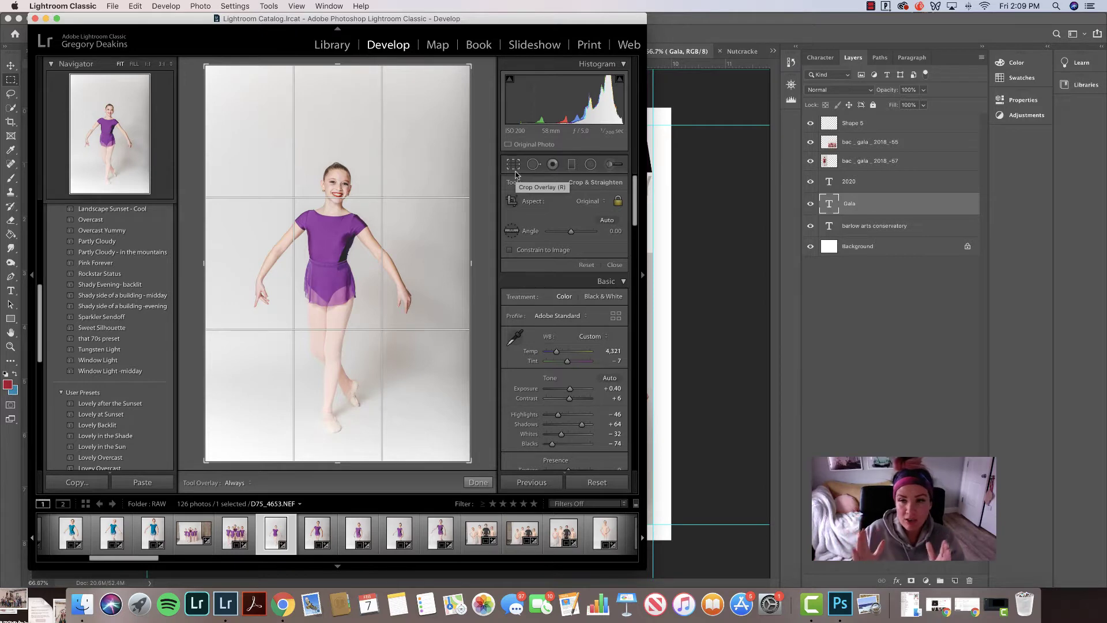
pyautogui.click(587, 200)
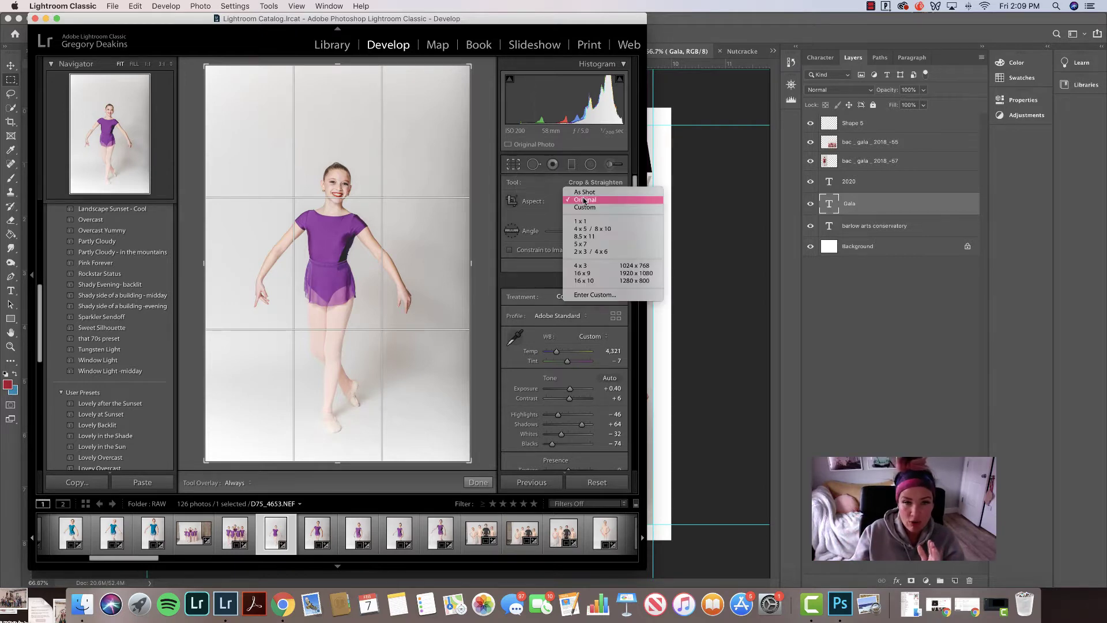
pyautogui.click(594, 230)
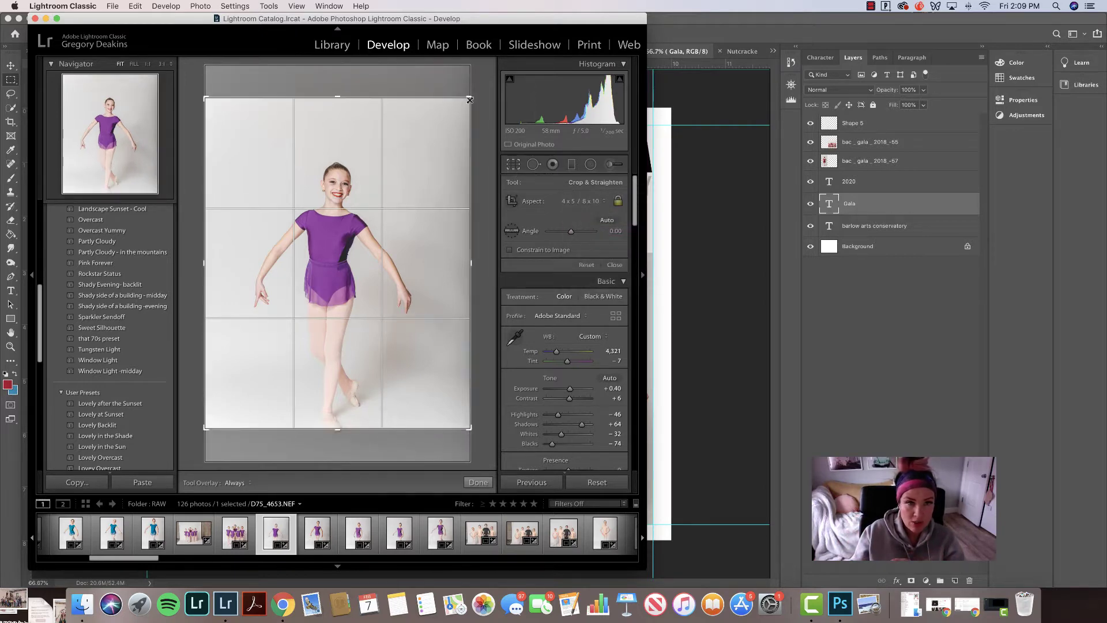
# - Tighten the crop frame of D75_4653.NEF, position it around the full-length dancer and apply the crop
pyautogui.moveTo(470, 98); pyautogui.dragTo(454, 109)
pyautogui.moveTo(355, 252); pyautogui.dragTo(346, 235)
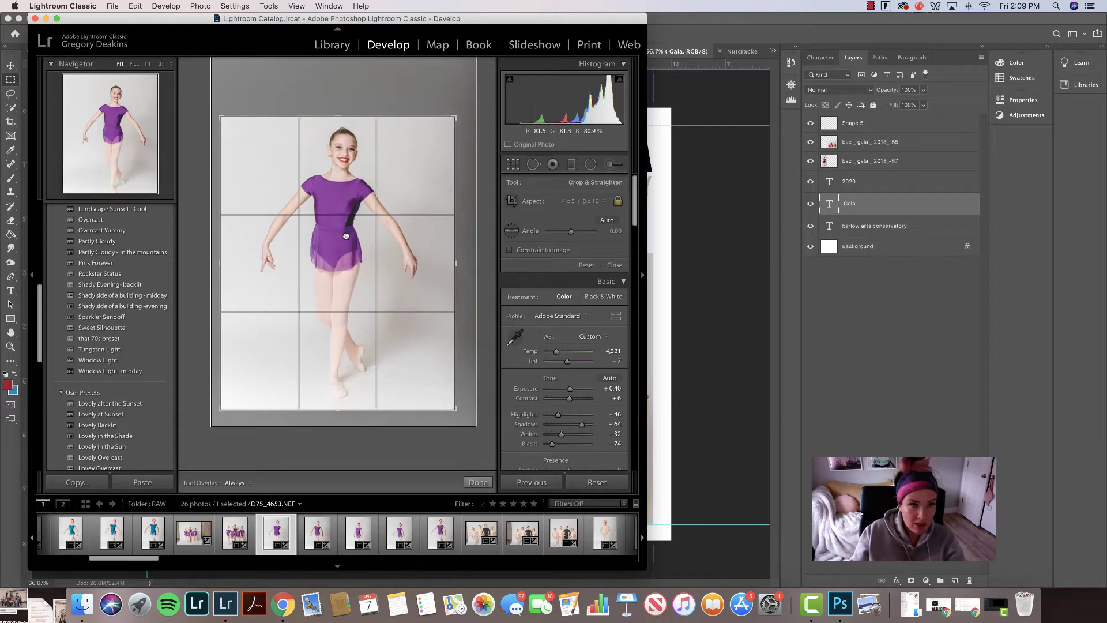
pyautogui.press('Return')
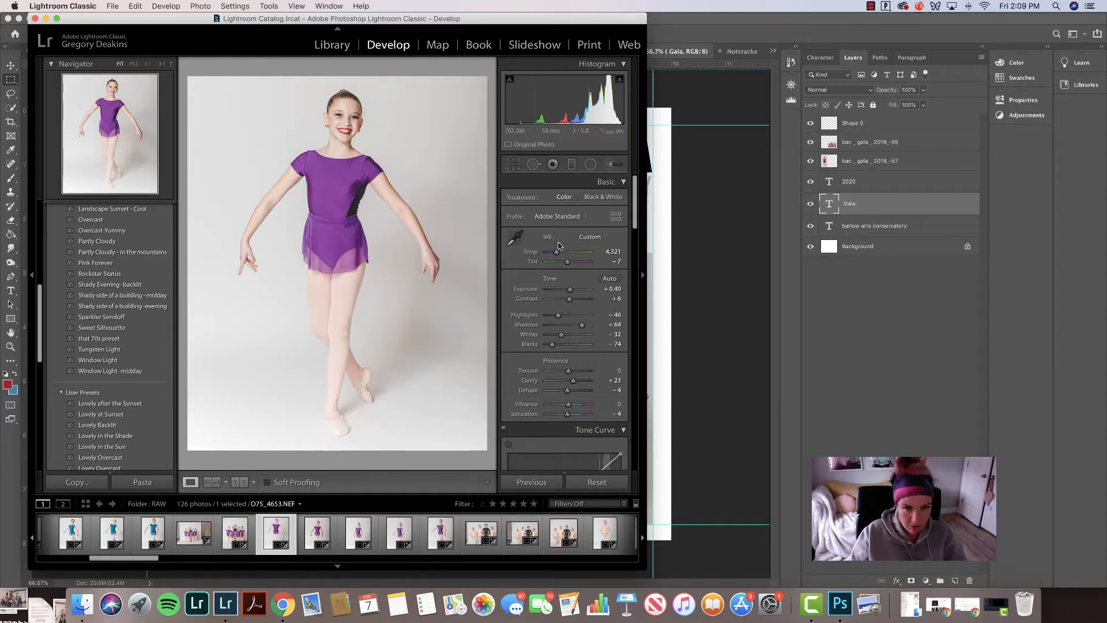
pyautogui.click(507, 164)
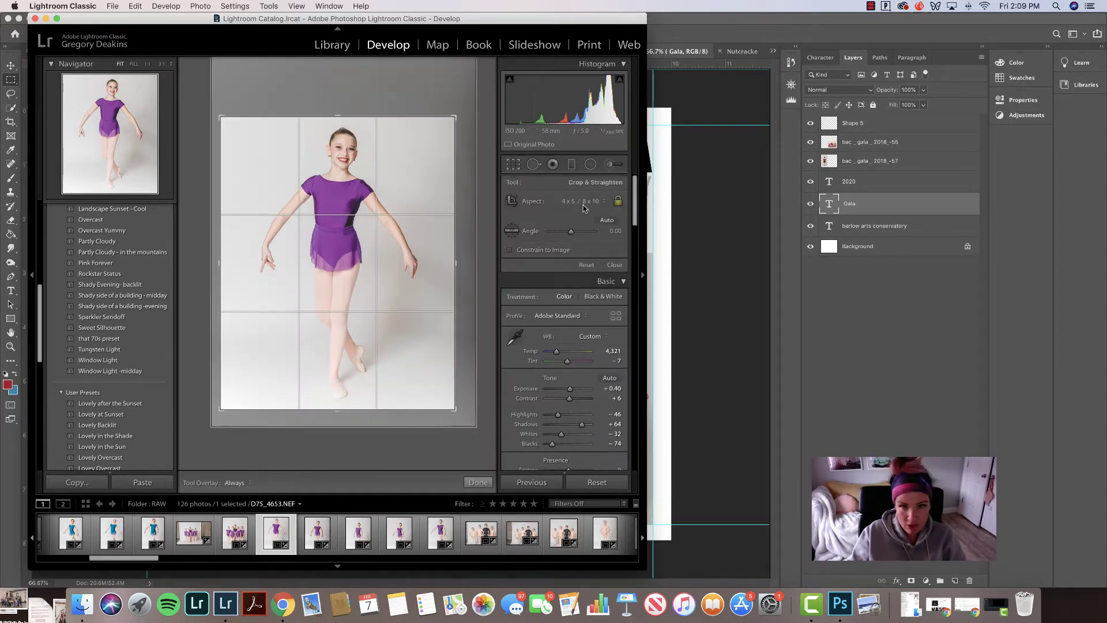
pyautogui.press('Return')
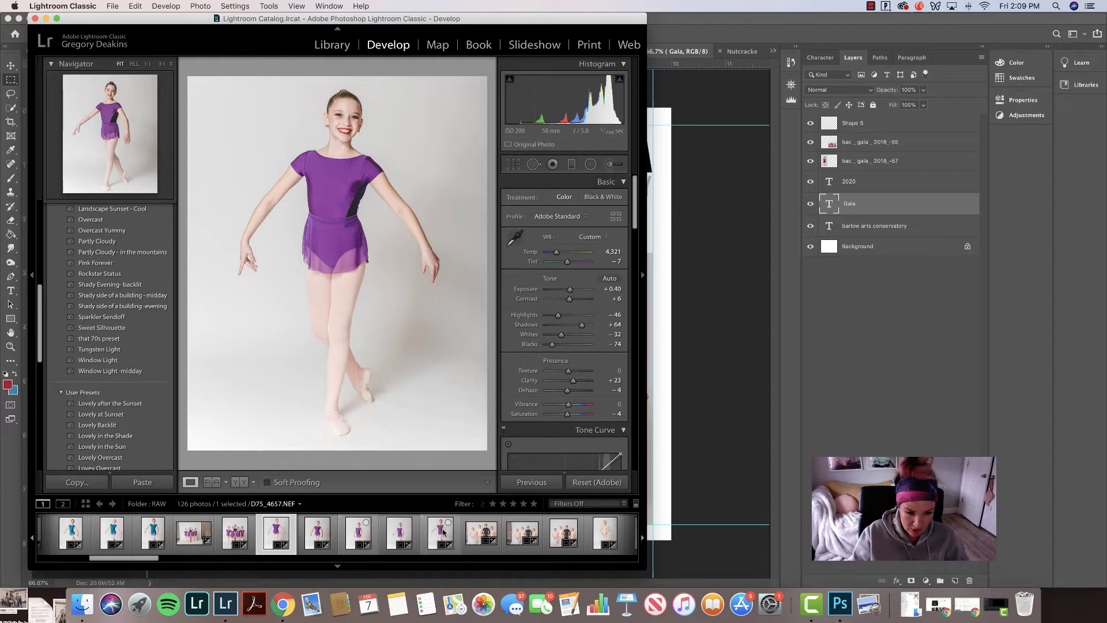
# - Synchronize the develop settings and crop of D75_4653.NEF, without spot removal, to the solo photos through D75_4657.NEF
pyautogui.keyDown('shift'); pyautogui.click(442, 531); pyautogui.keyUp('shift')
pyautogui.click(540, 484)
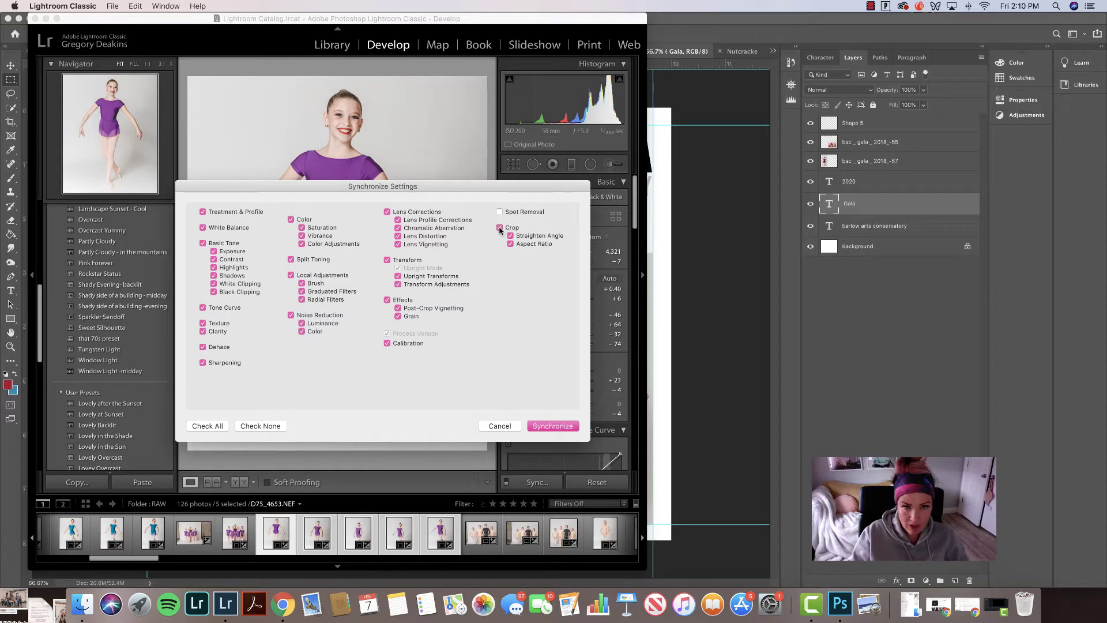
pyautogui.click(549, 427)
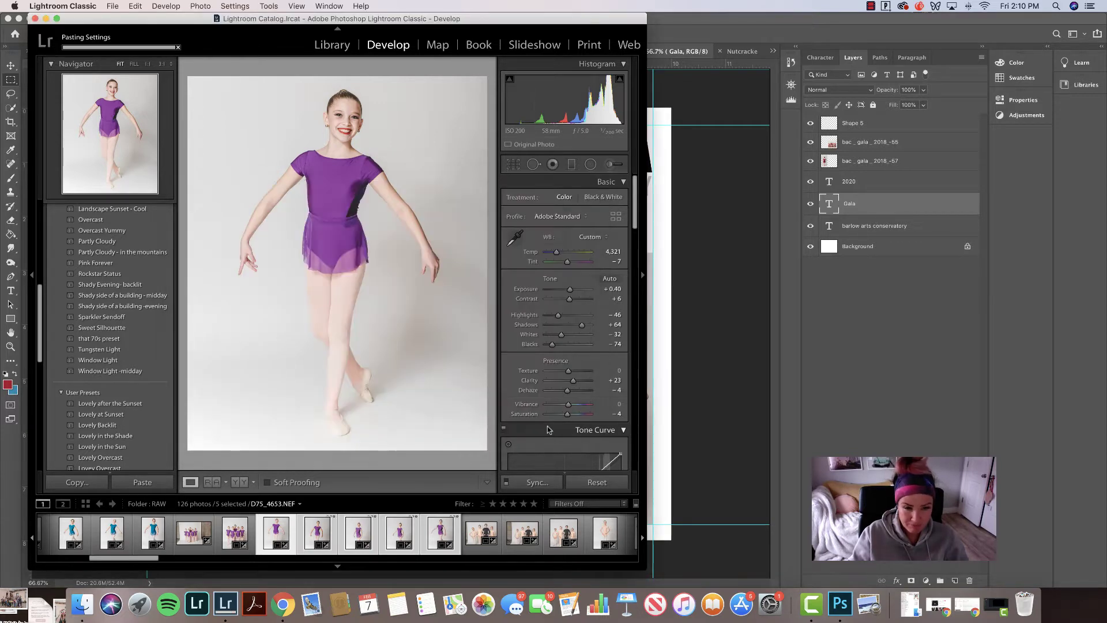
# - Set Blacks to -42 and Exposure to +0.60 on the solo photo D75_4654.NEF
pyautogui.click(319, 531)
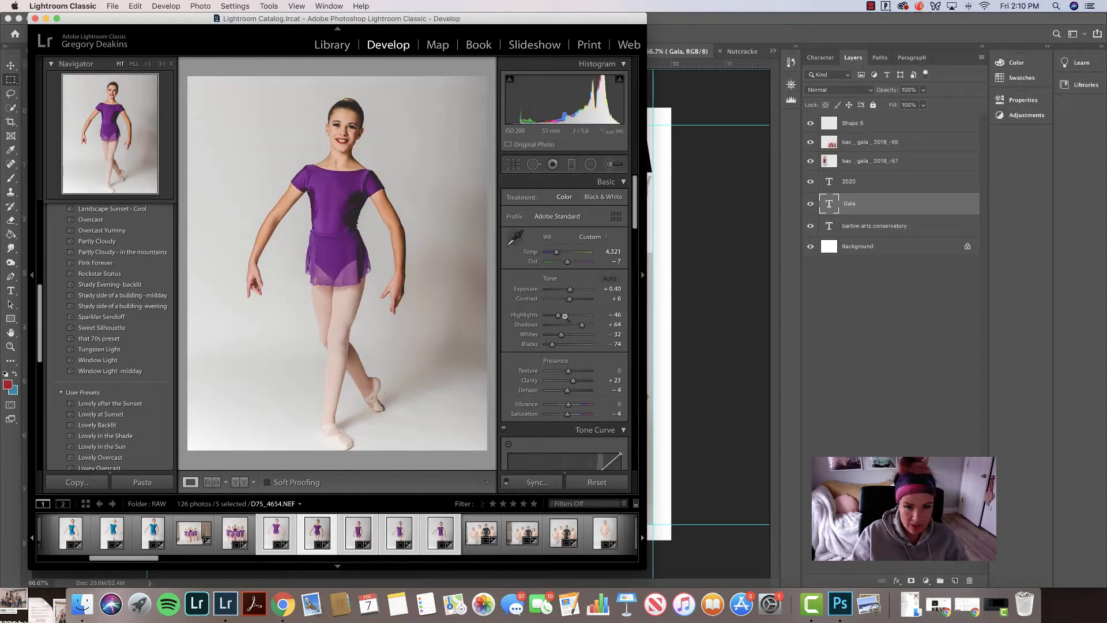
pyautogui.moveTo(552, 344); pyautogui.dragTo(559, 344)
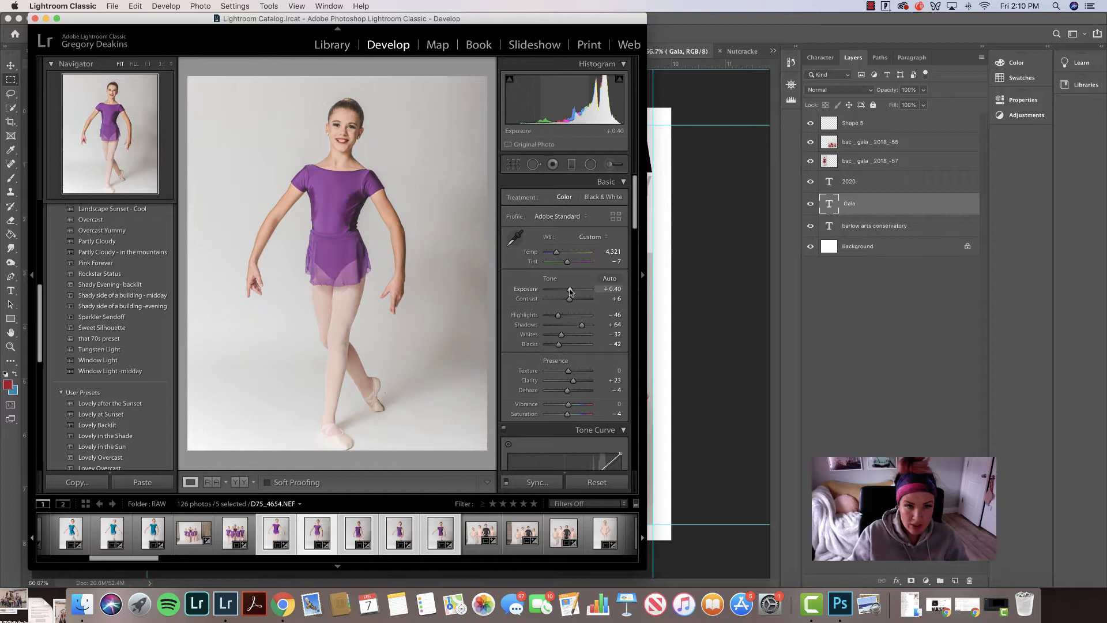
pyautogui.moveTo(569, 291); pyautogui.dragTo(571, 292)
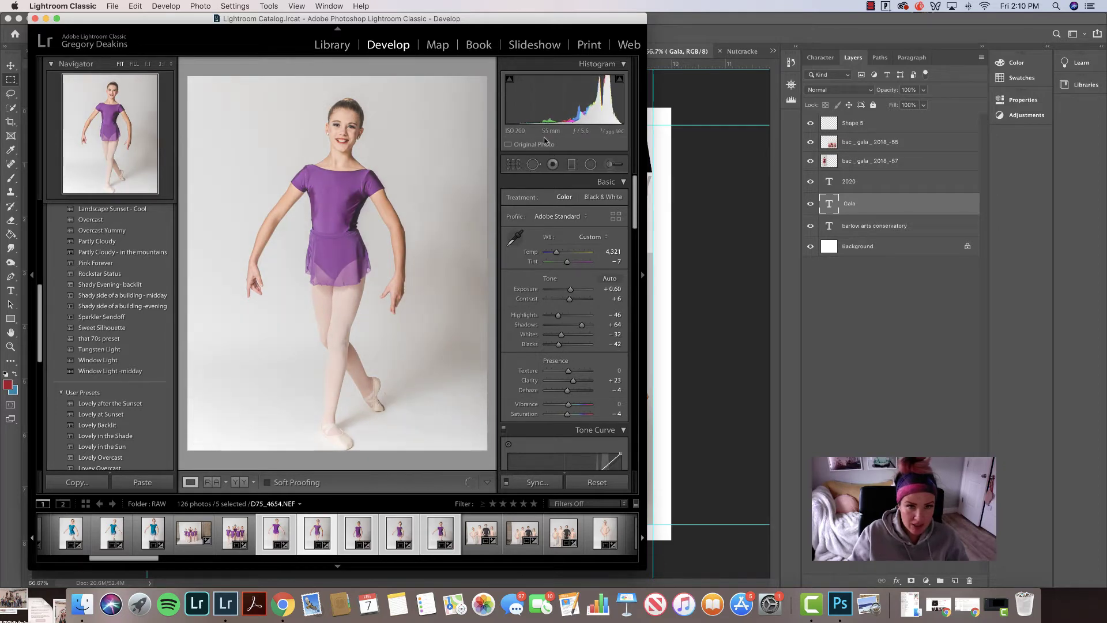
# - Shift the image slightly upward within the crop frame of D75_4654.NEF and apply the crop
pyautogui.click(514, 166)
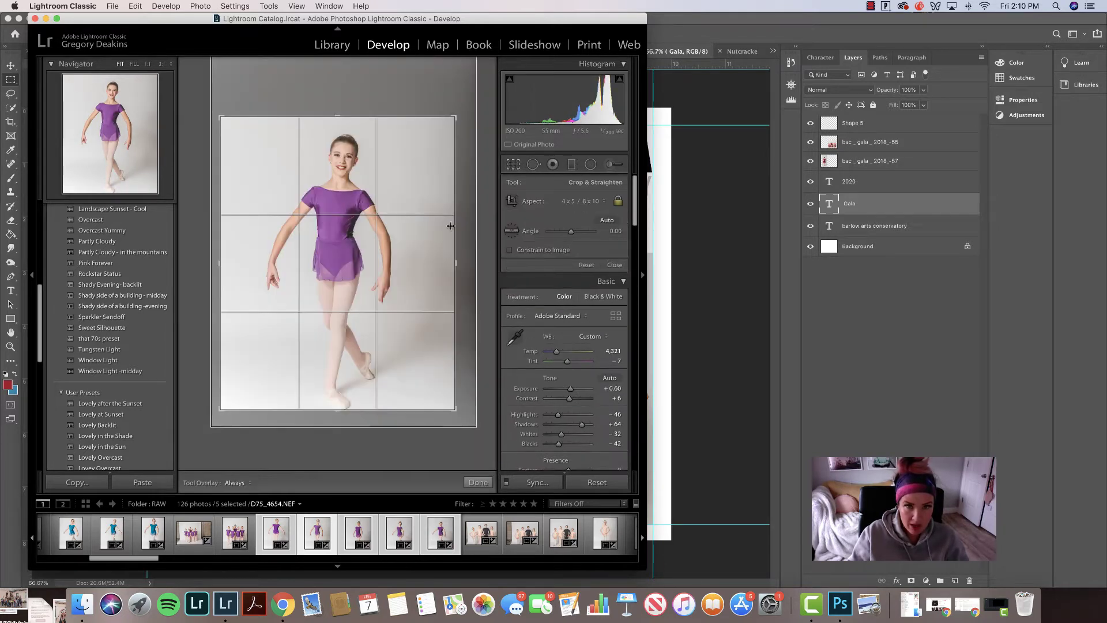
pyautogui.moveTo(337, 268); pyautogui.dragTo(337, 260)
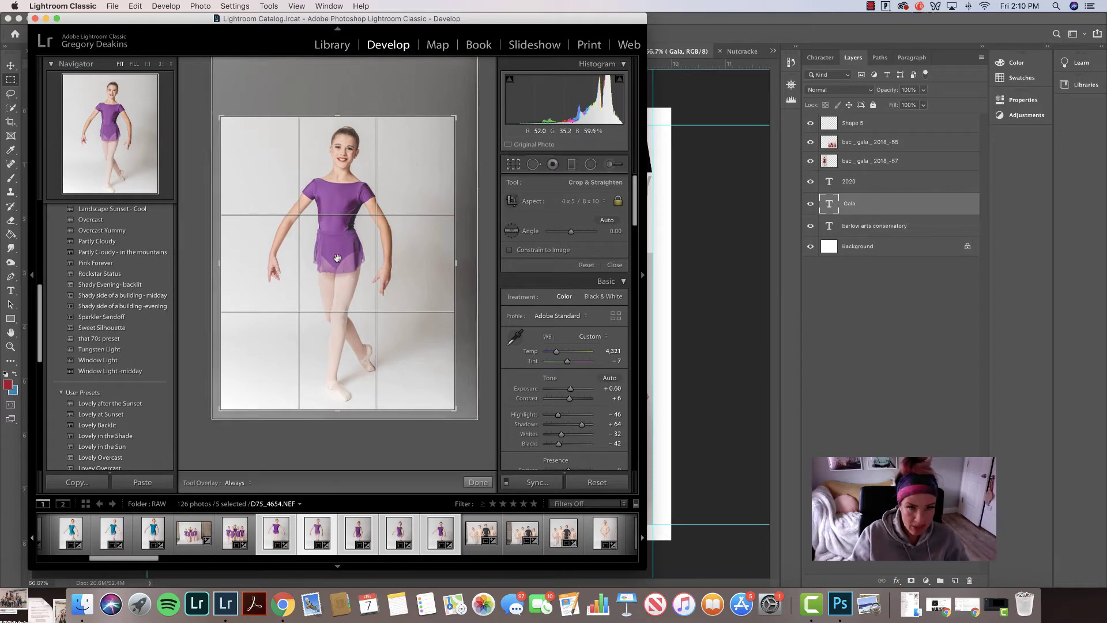
pyautogui.press('Return')
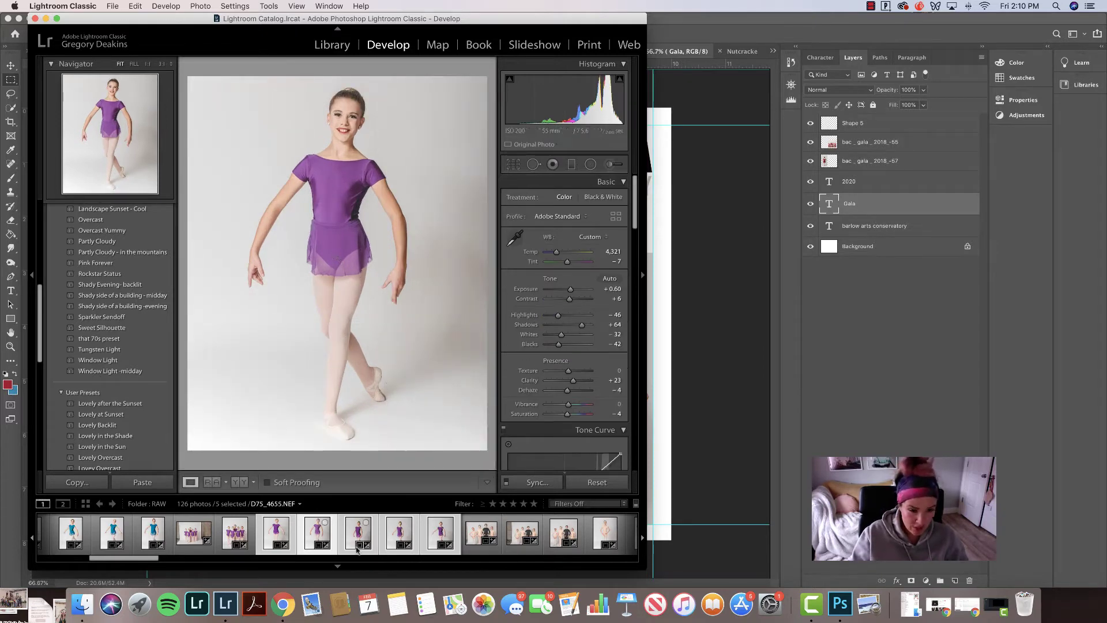
# - Synchronize the settings of D75_4654.NEF to the three solo photos through D75_4657.NEF and check the synced photos
pyautogui.click(359, 535)
pyautogui.click(323, 535)
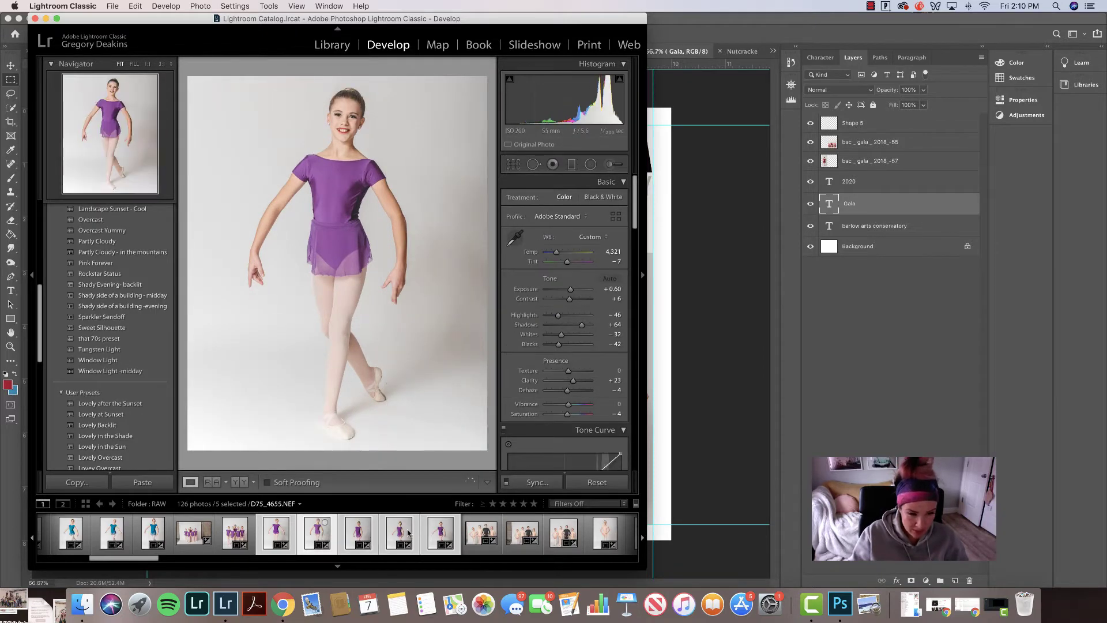
pyautogui.click(530, 483)
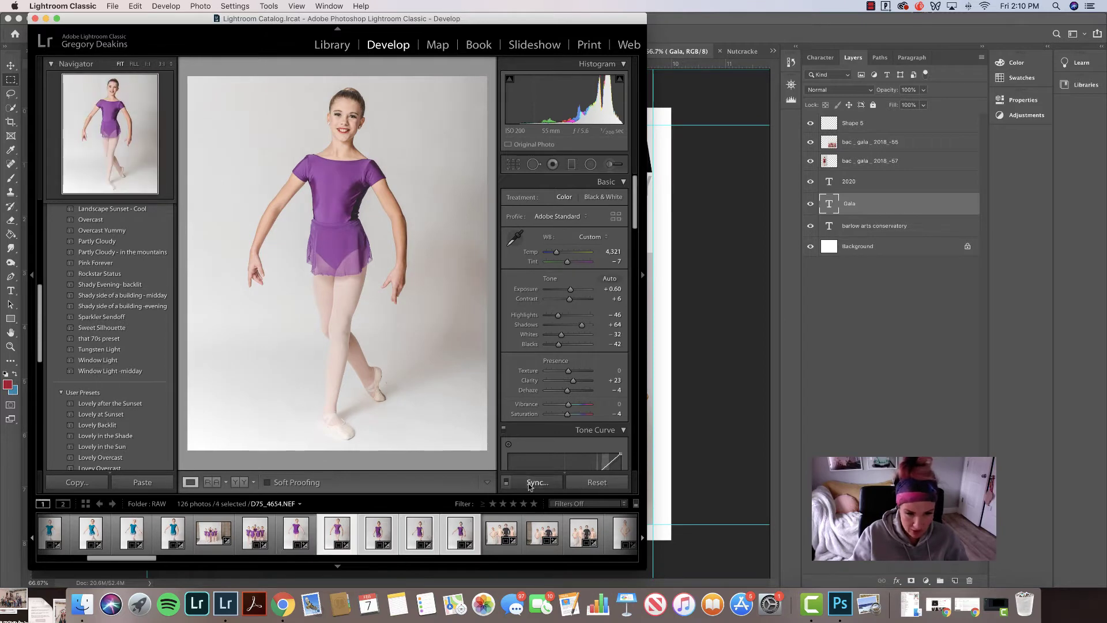
pyautogui.press('Return')
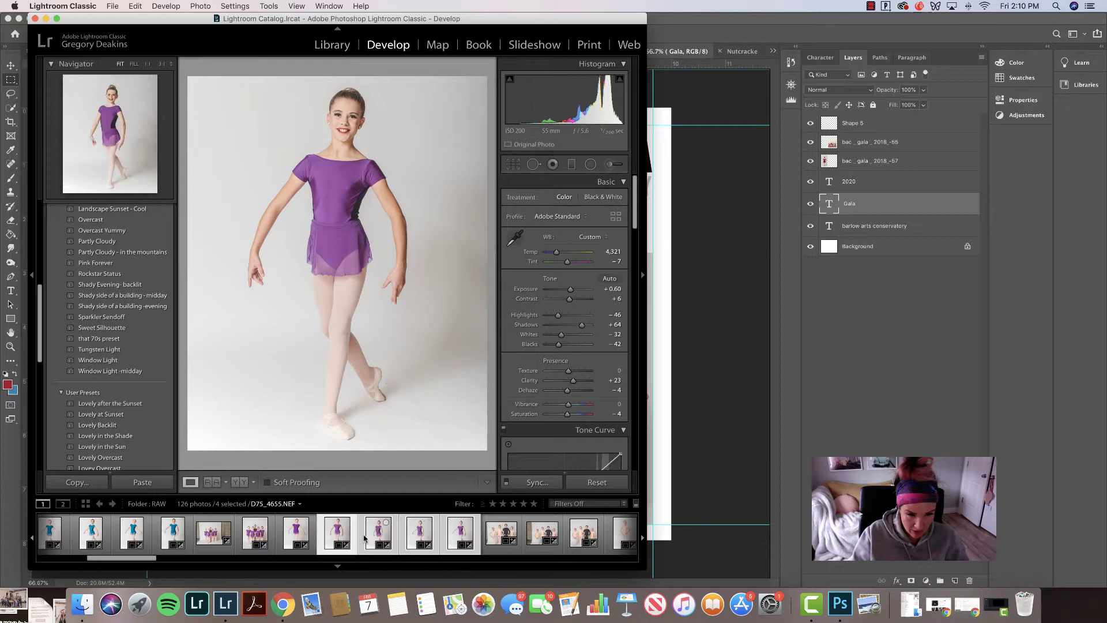
pyautogui.click(378, 535)
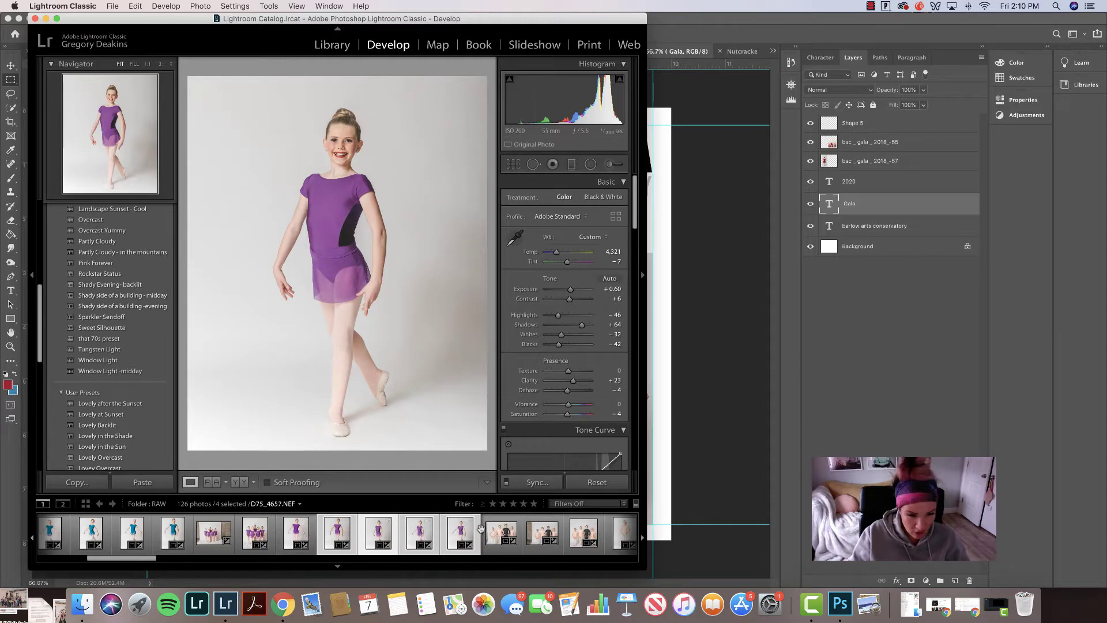
# - Browse the remaining photos of the shoot and examine the full frame of the four-dancer group photo in the crop view
pyautogui.scroll(-3, 505, 536)
pyautogui.scroll(-1, 505, 536)
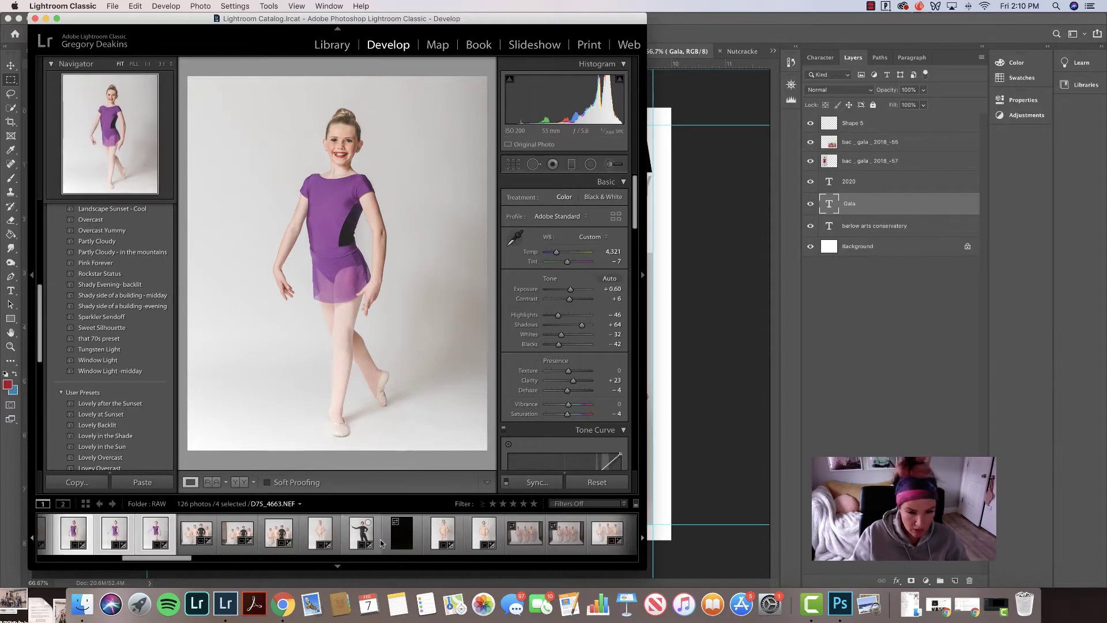
pyautogui.click(207, 536)
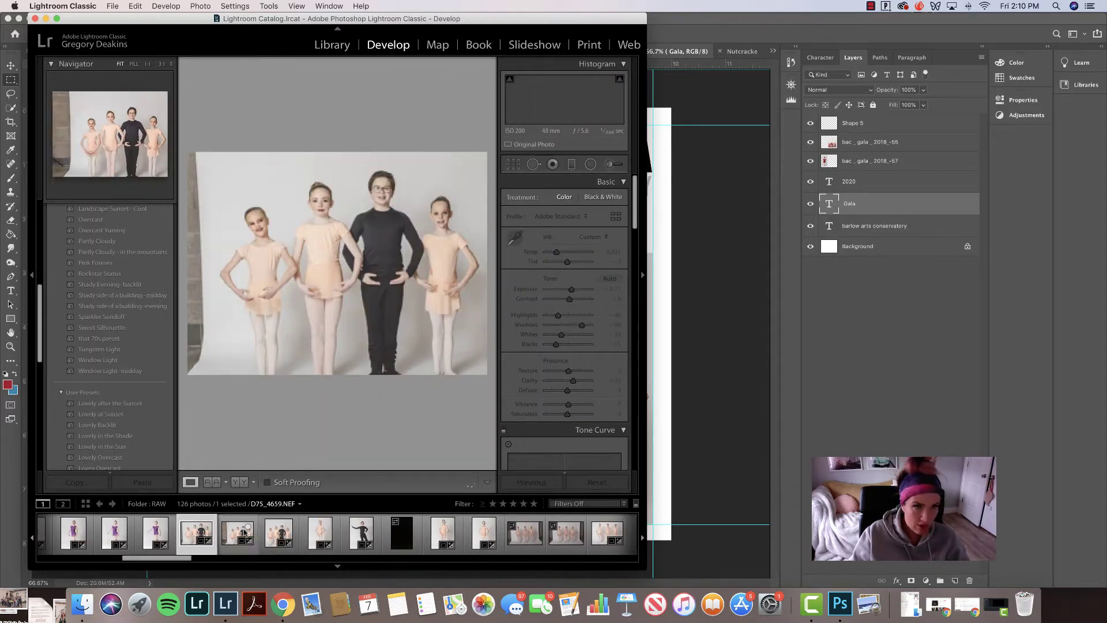
pyautogui.scroll(-2, 431, 543)
pyautogui.scroll(5, 432, 543)
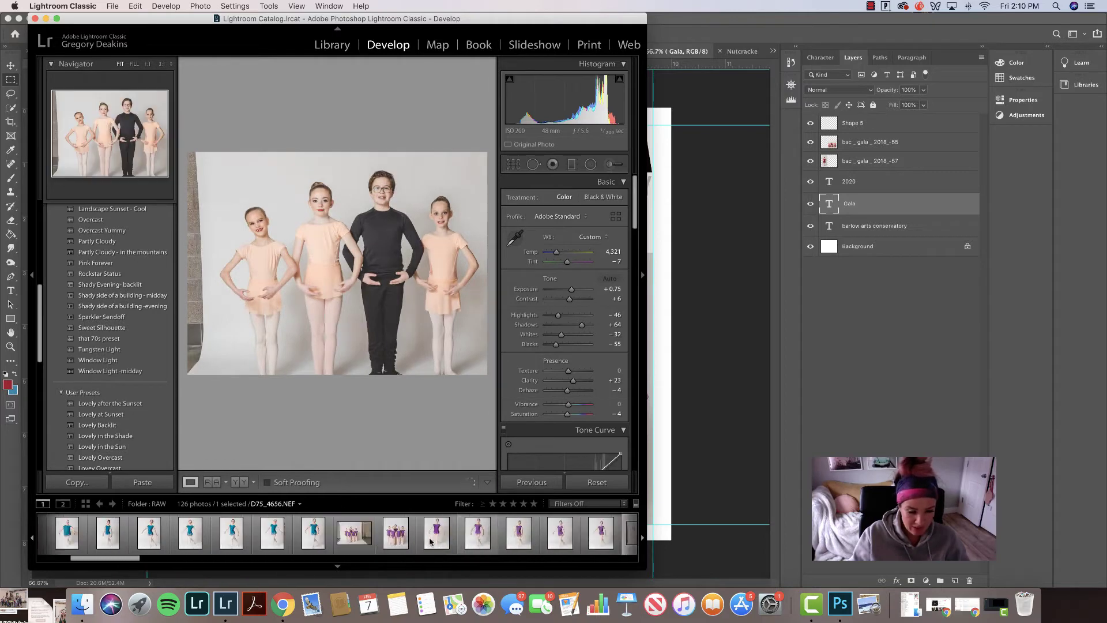
pyautogui.press('r')
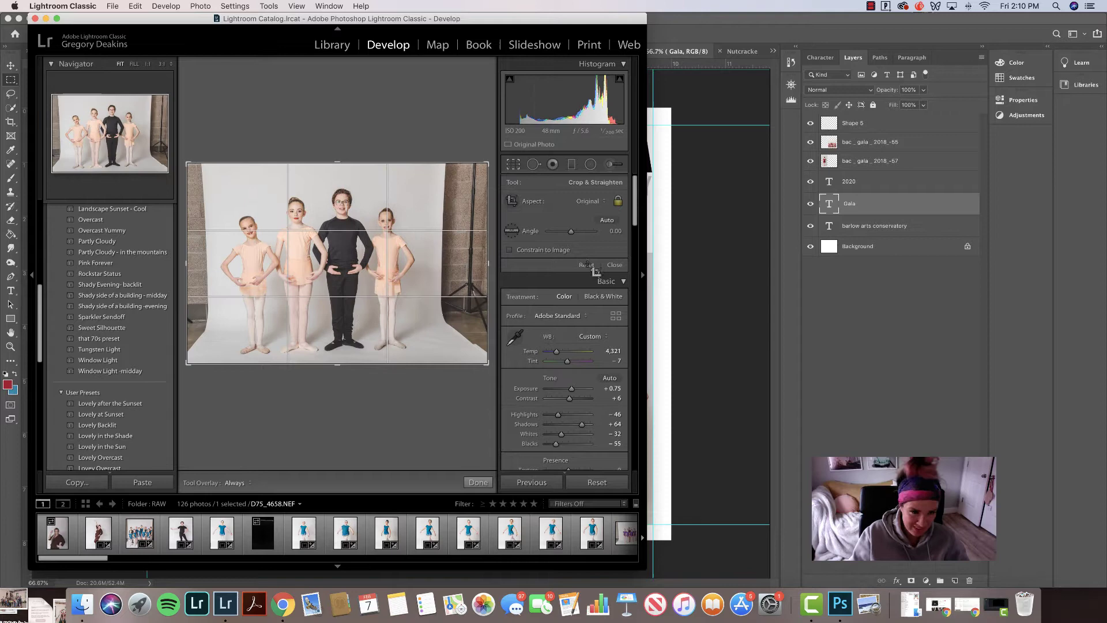
pyautogui.click(239, 526)
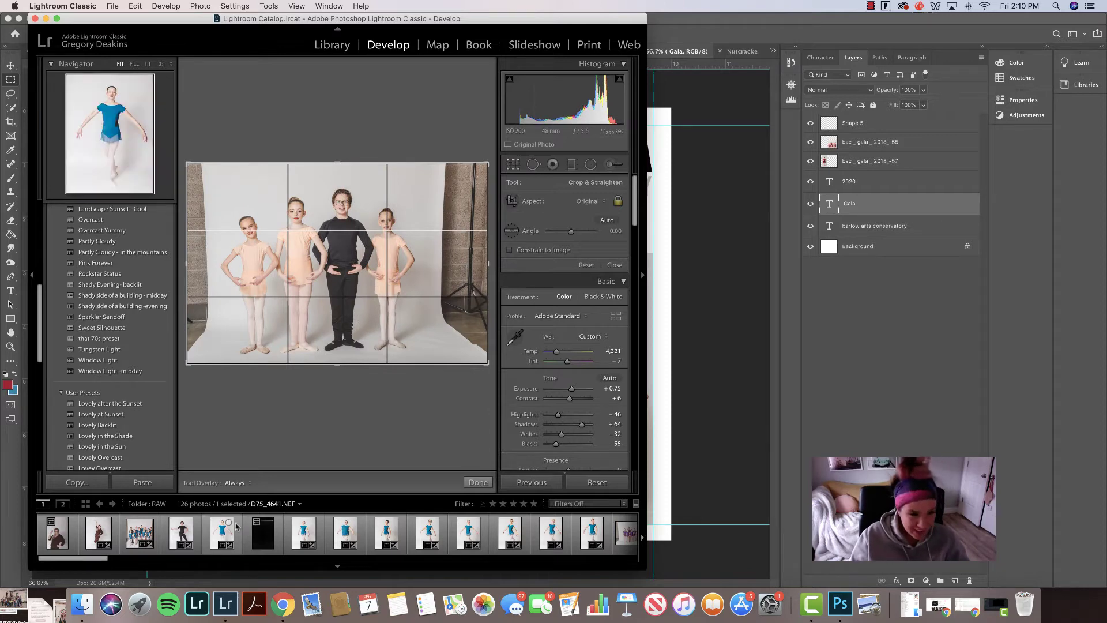
pyautogui.click(266, 537)
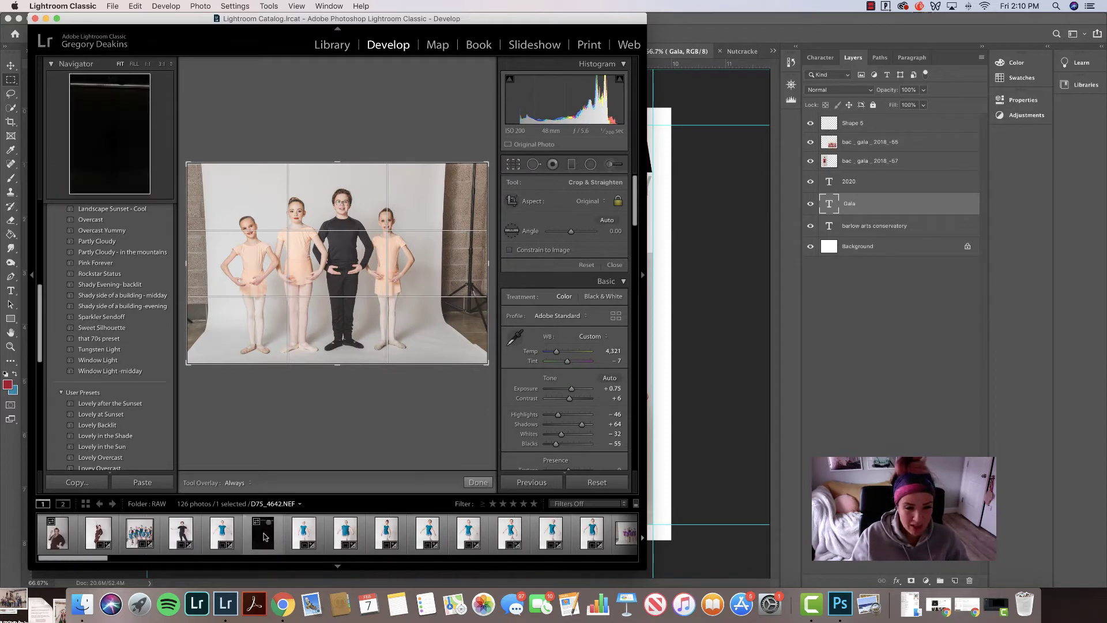
# - Switch to Finder and look through the JPG and Collage folders of Gala- 2019, including gala.psd
pyautogui.click(83, 604)
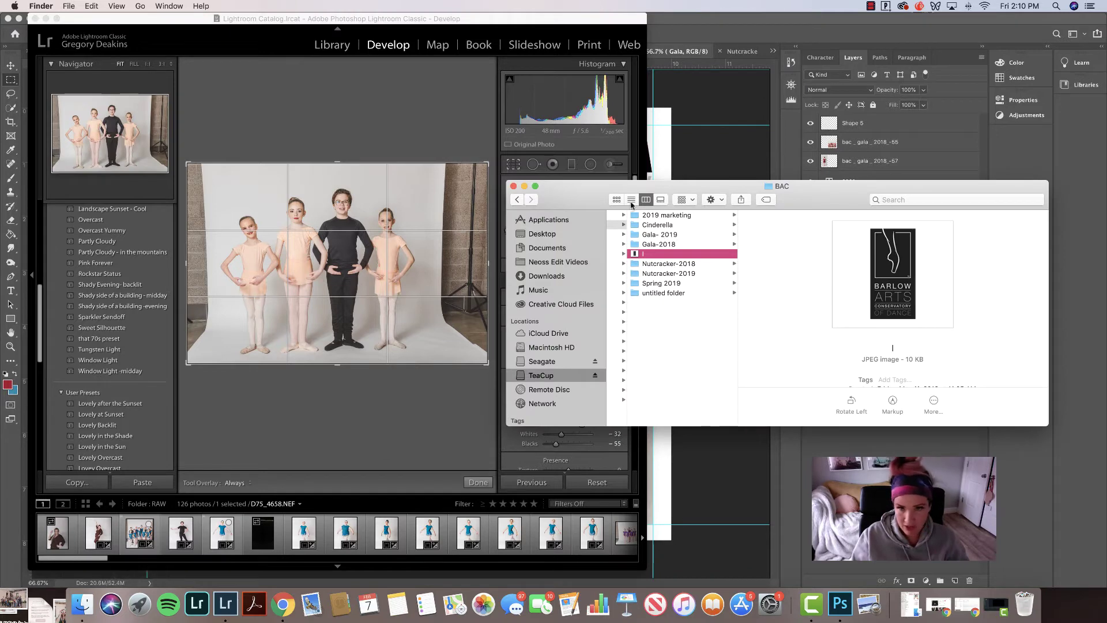
pyautogui.click(662, 245)
pyautogui.click(660, 234)
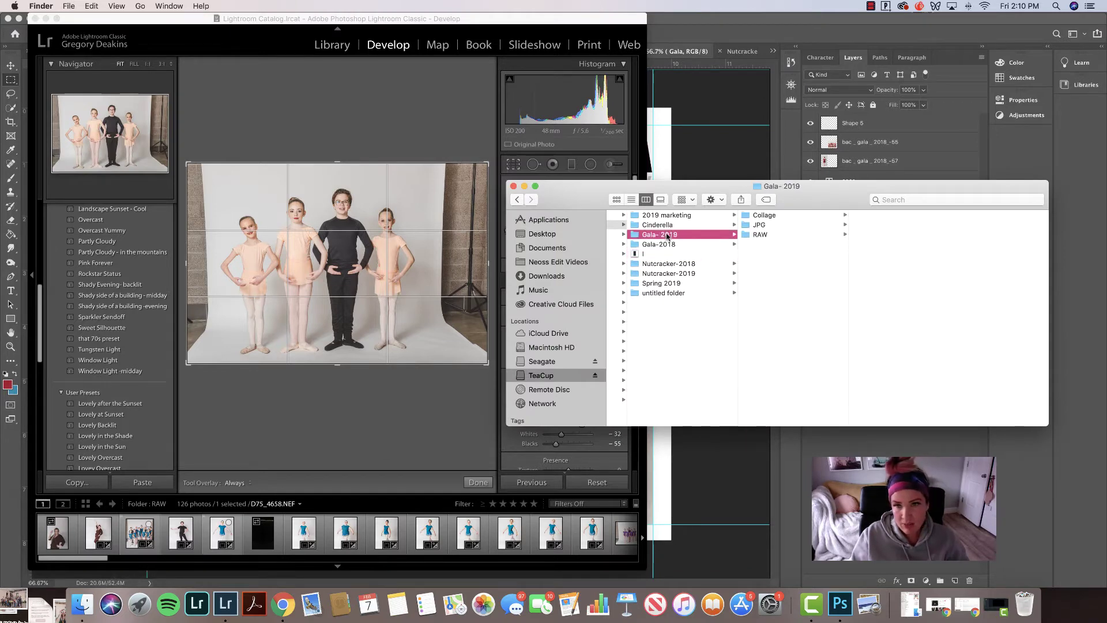
pyautogui.click(761, 216)
pyautogui.click(760, 225)
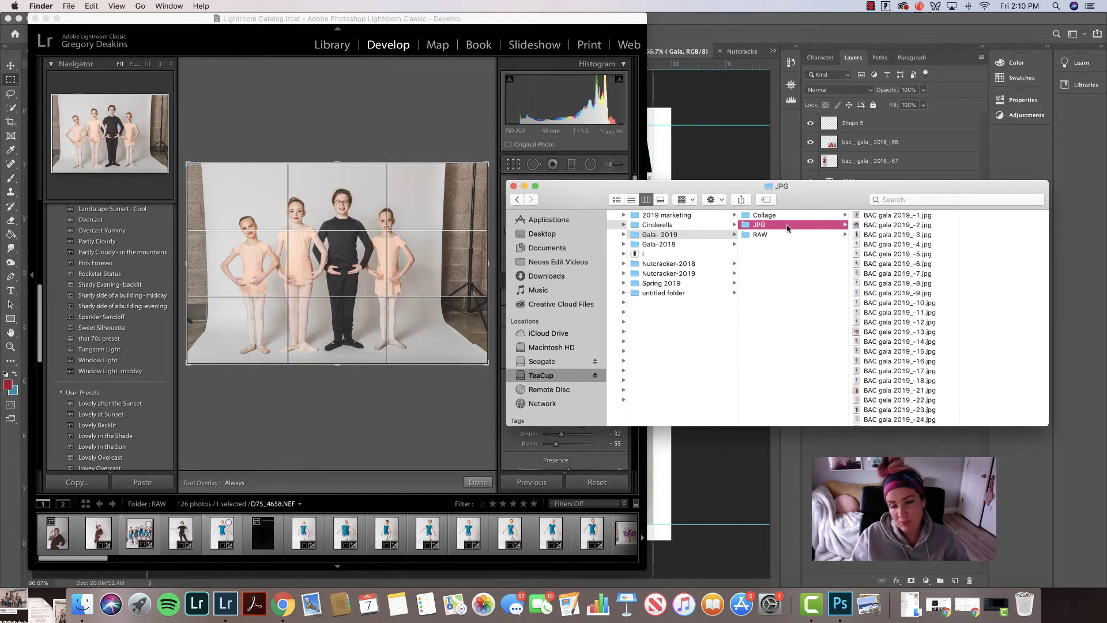
pyautogui.click(881, 244)
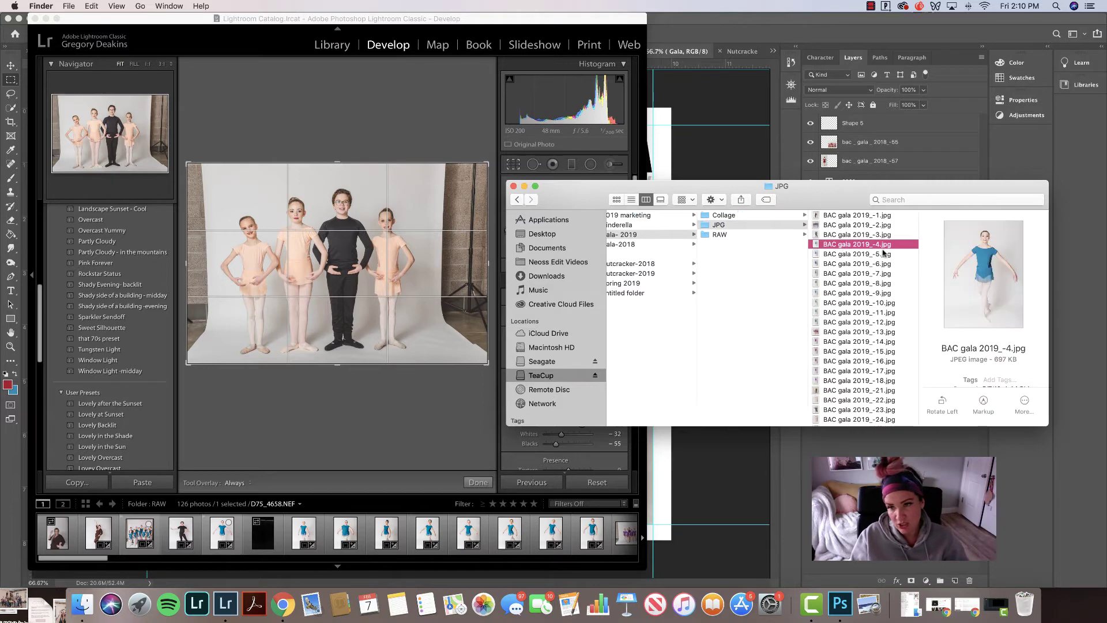
pyautogui.click(854, 273)
pyautogui.click(763, 219)
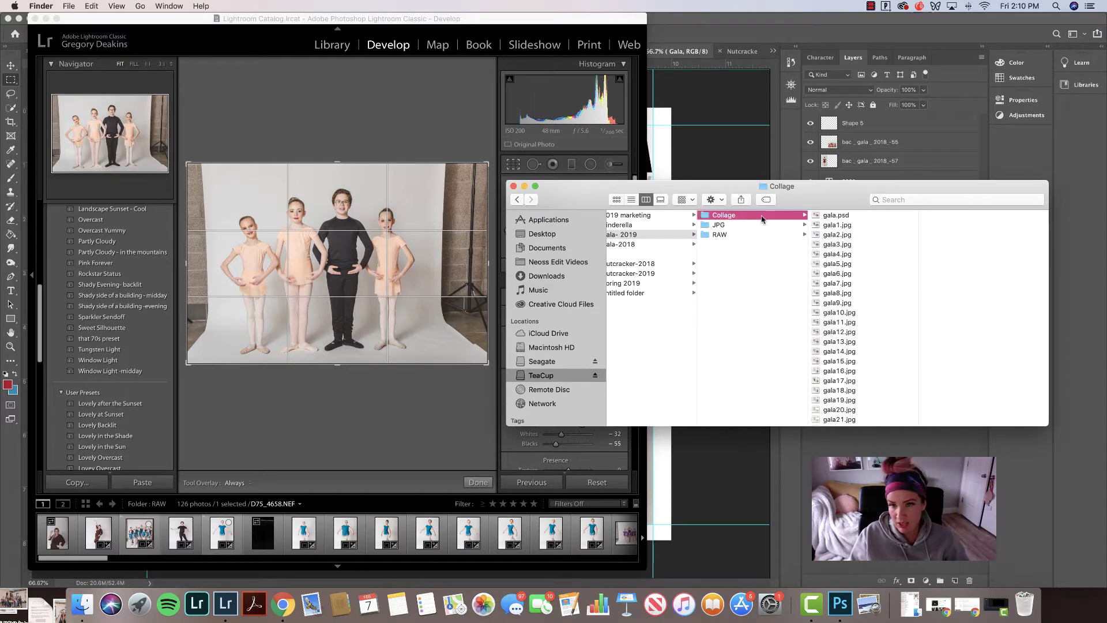
pyautogui.click(834, 216)
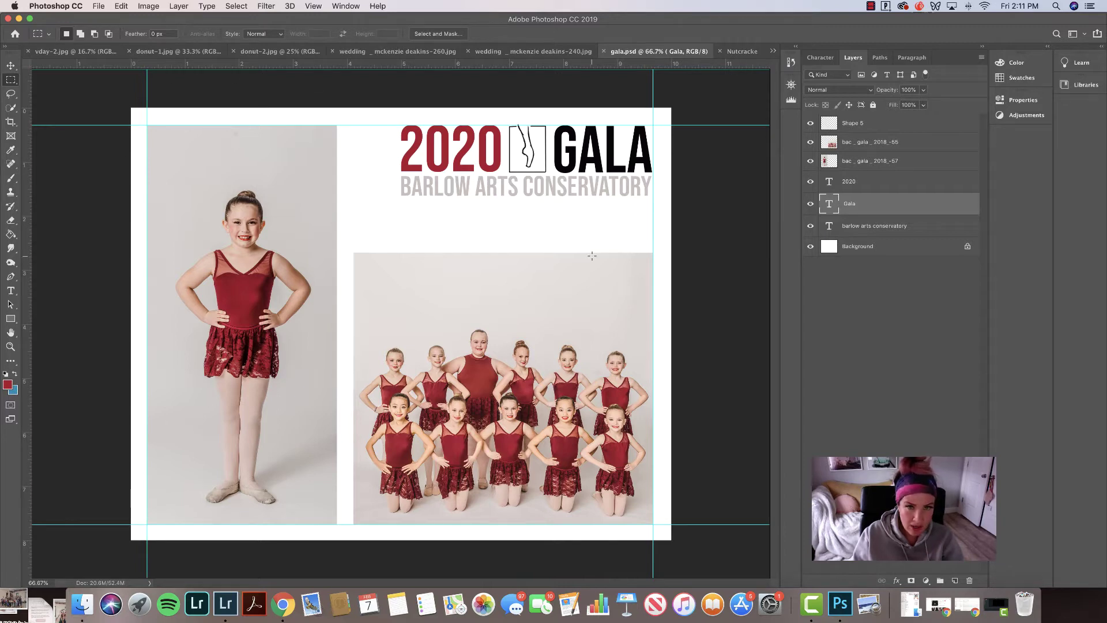
pyautogui.click(98, 6)
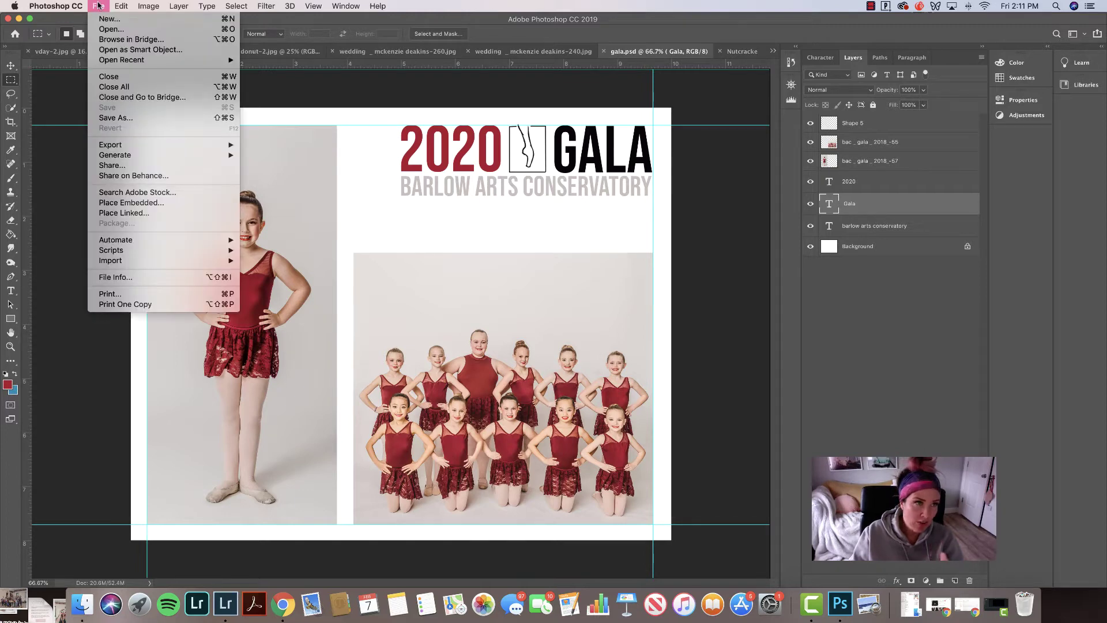
pyautogui.click(110, 29)
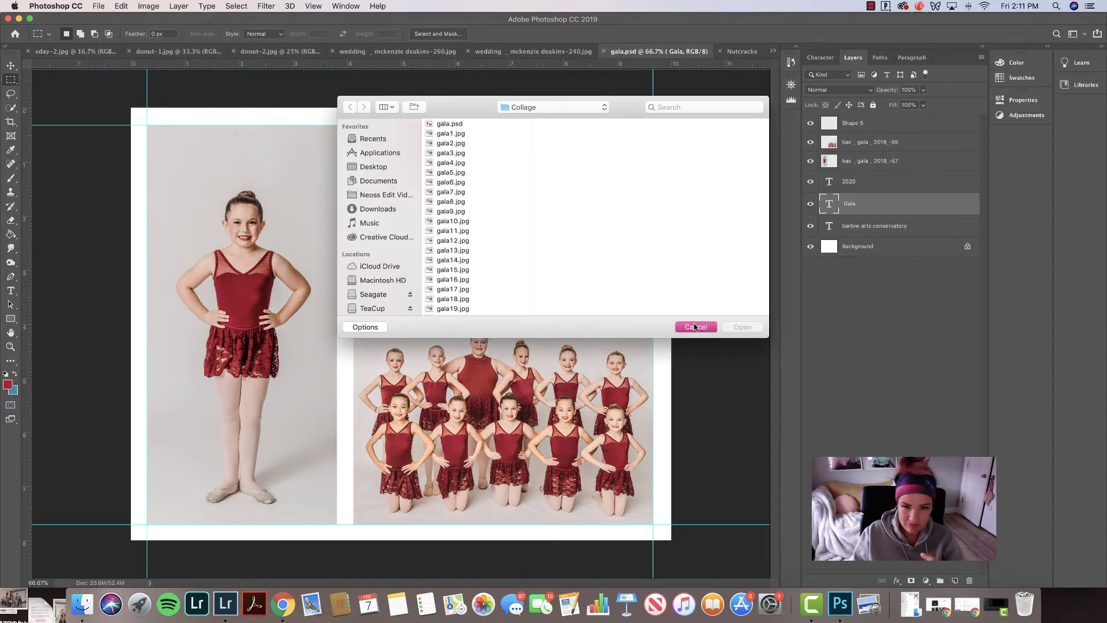
pyautogui.click(695, 327)
pyautogui.click(99, 6)
pyautogui.click(98, 6)
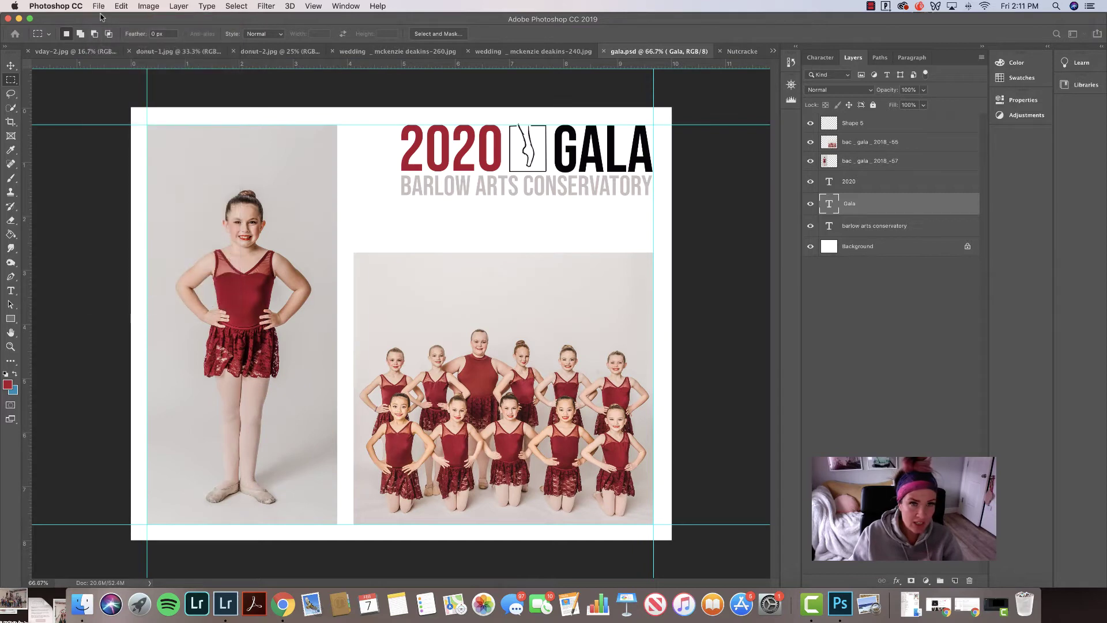
# - Create a landscape document 10 inches wide and 8 inches high at 300 pixels/inch in RGB Color with a white background
pyautogui.press('super+n')
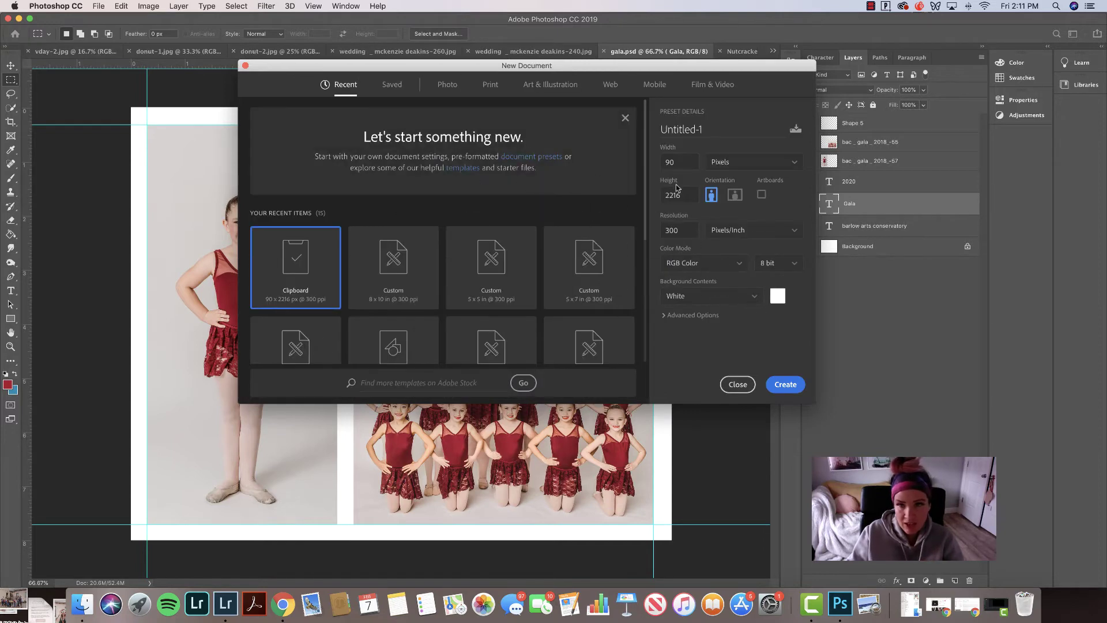
pyautogui.click(736, 196)
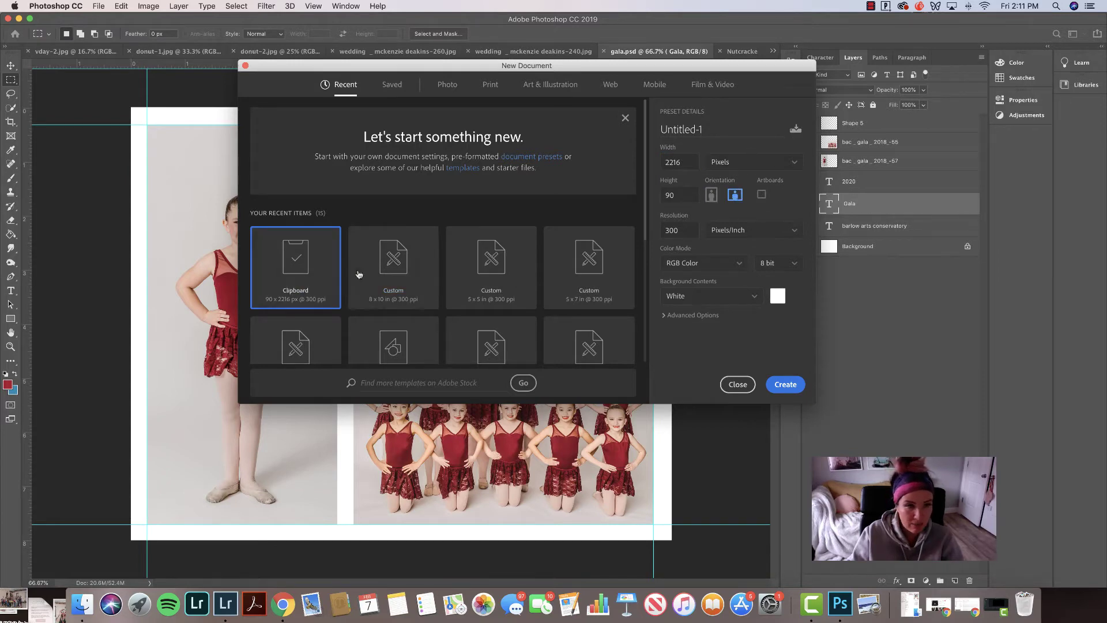
pyautogui.click(391, 275)
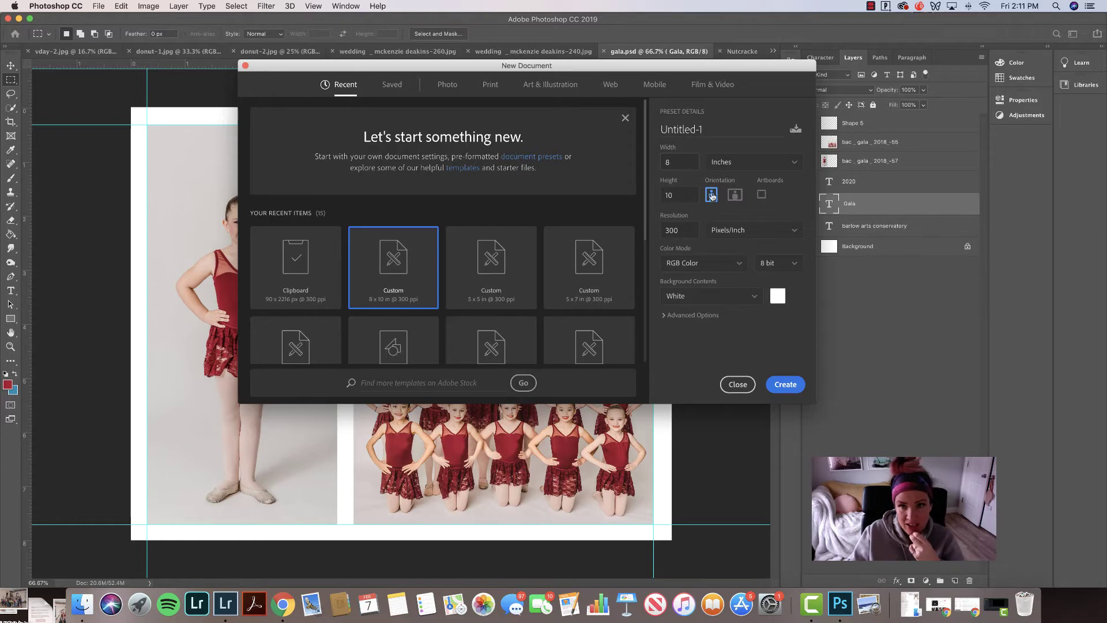
pyautogui.click(735, 196)
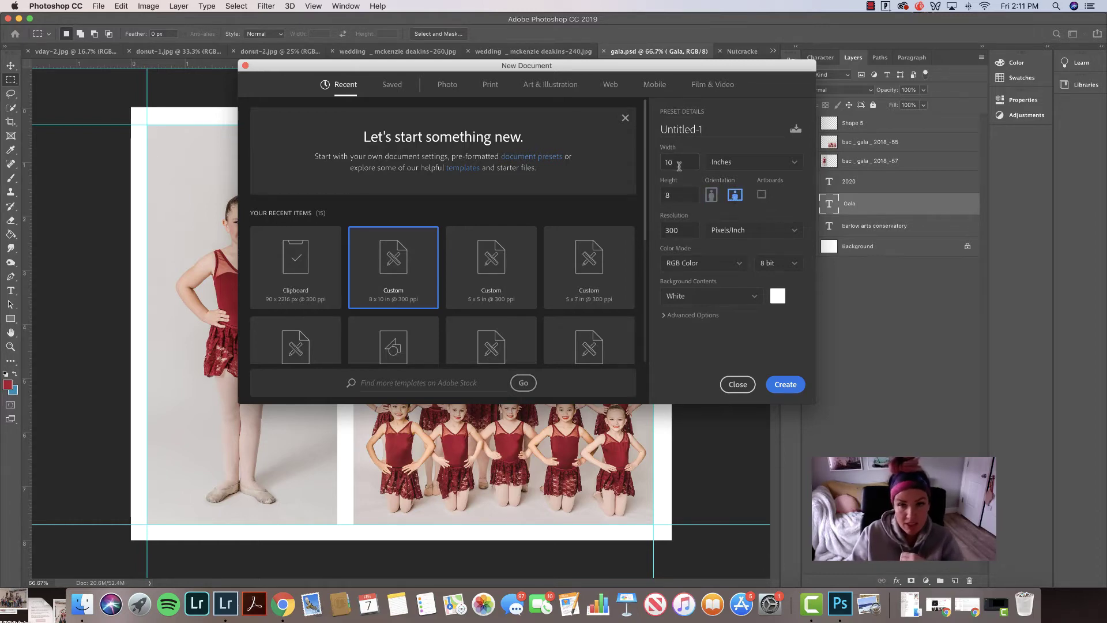
pyautogui.click(785, 383)
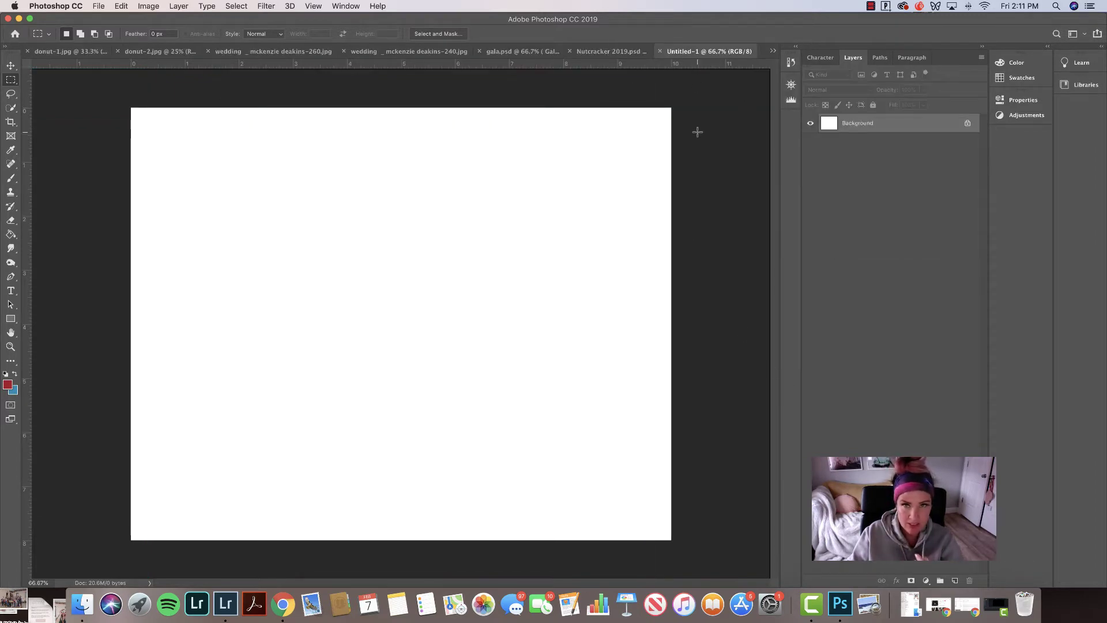
pyautogui.click(98, 6)
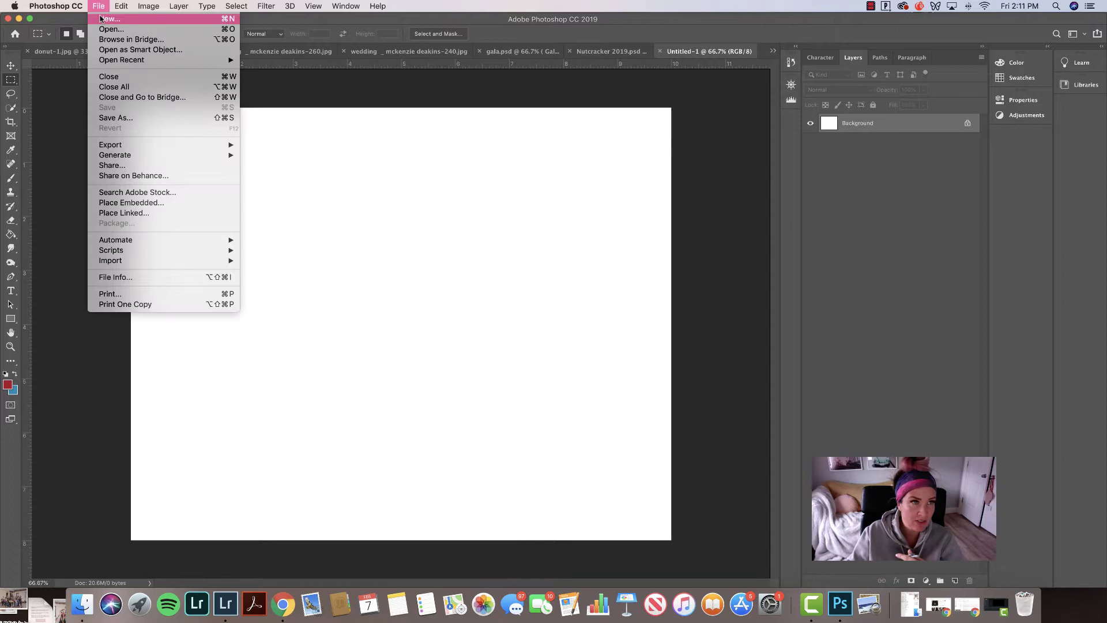
pyautogui.click(103, 20)
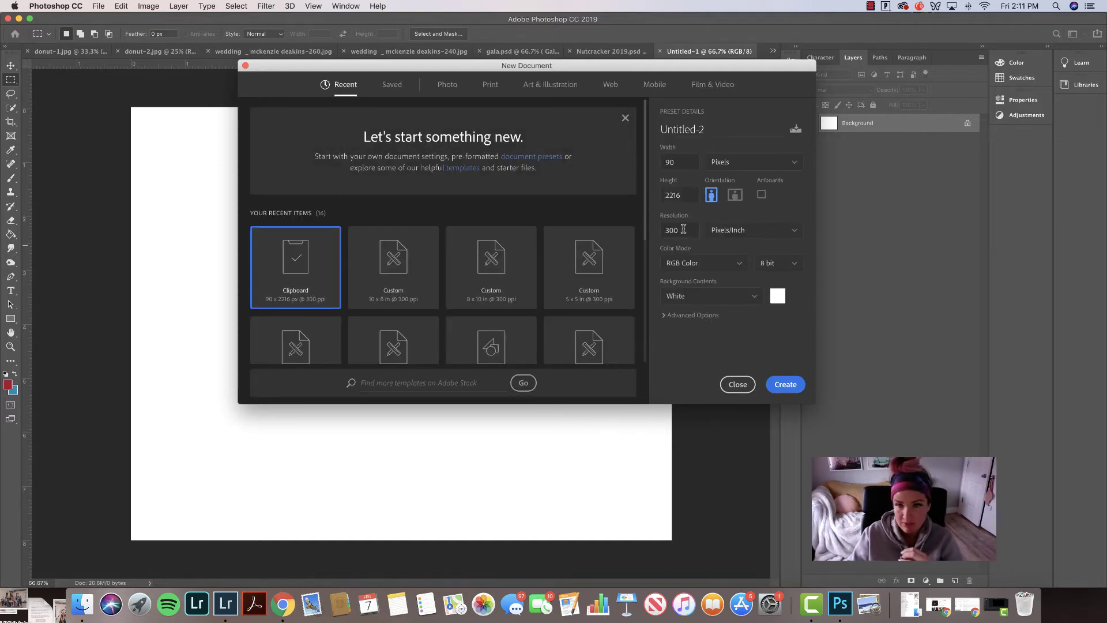
pyautogui.moveTo(689, 229); pyautogui.dragTo(652, 229)
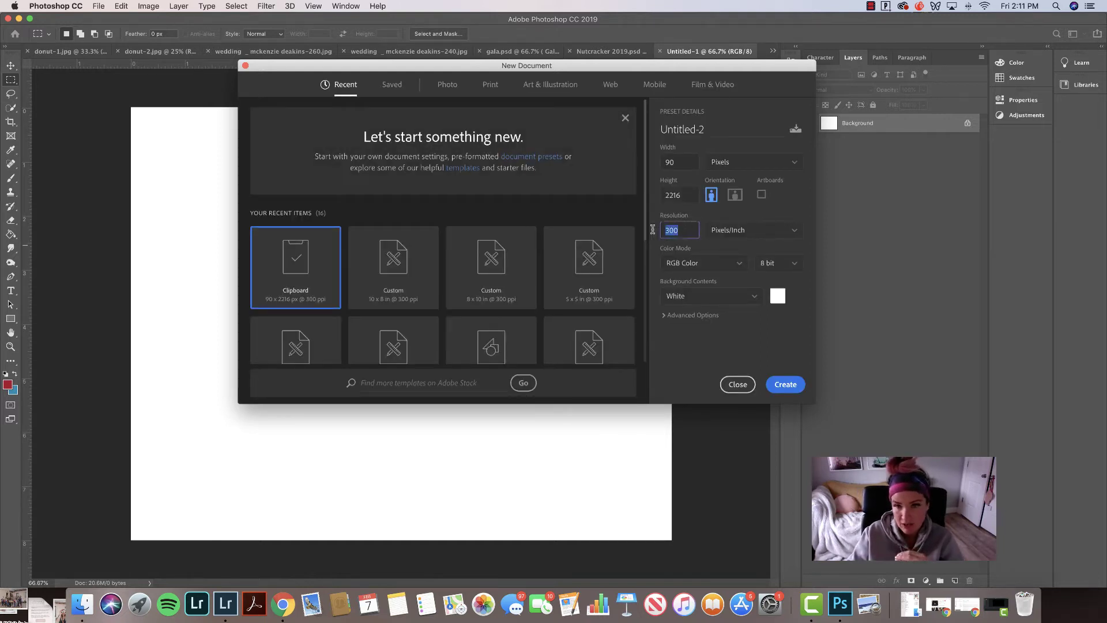
pyautogui.click(699, 241)
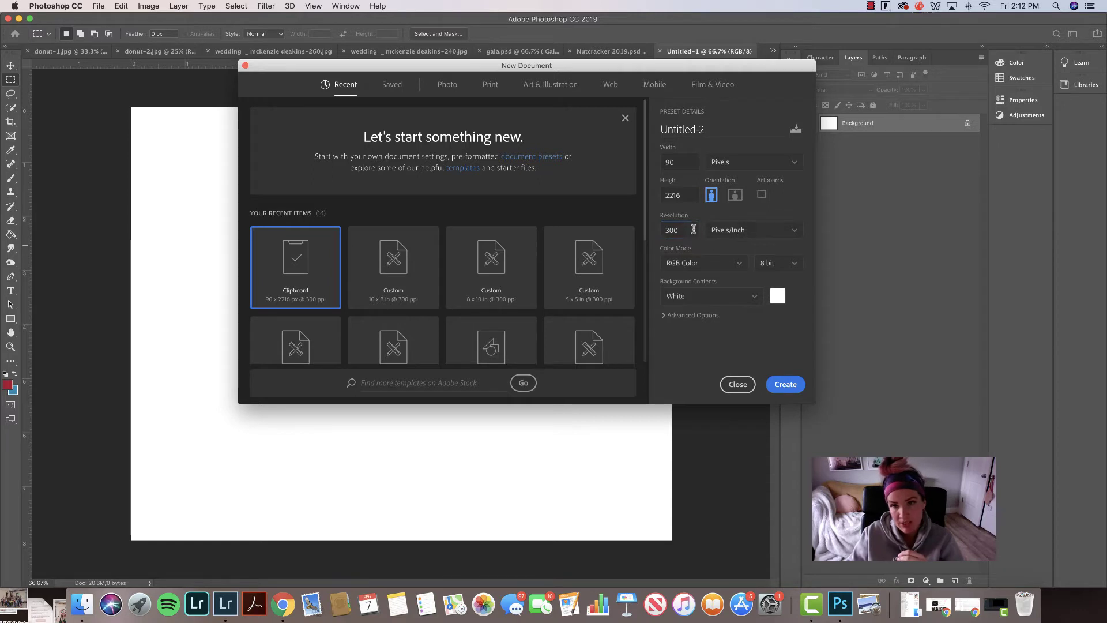
pyautogui.moveTo(690, 230); pyautogui.dragTo(650, 233)
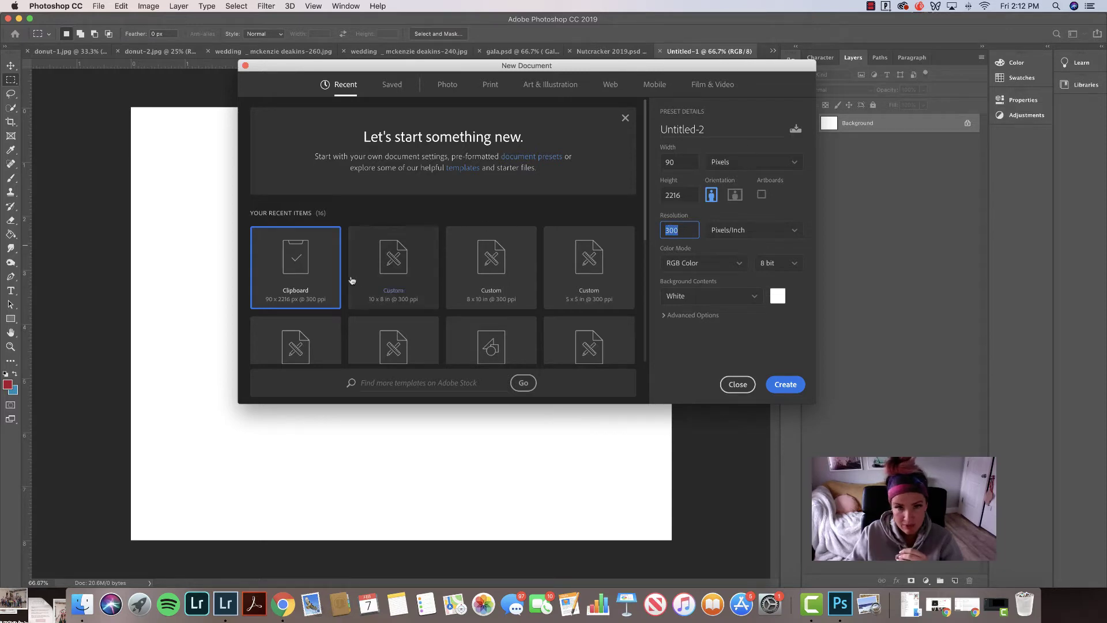
pyautogui.click(388, 279)
pyautogui.click(738, 385)
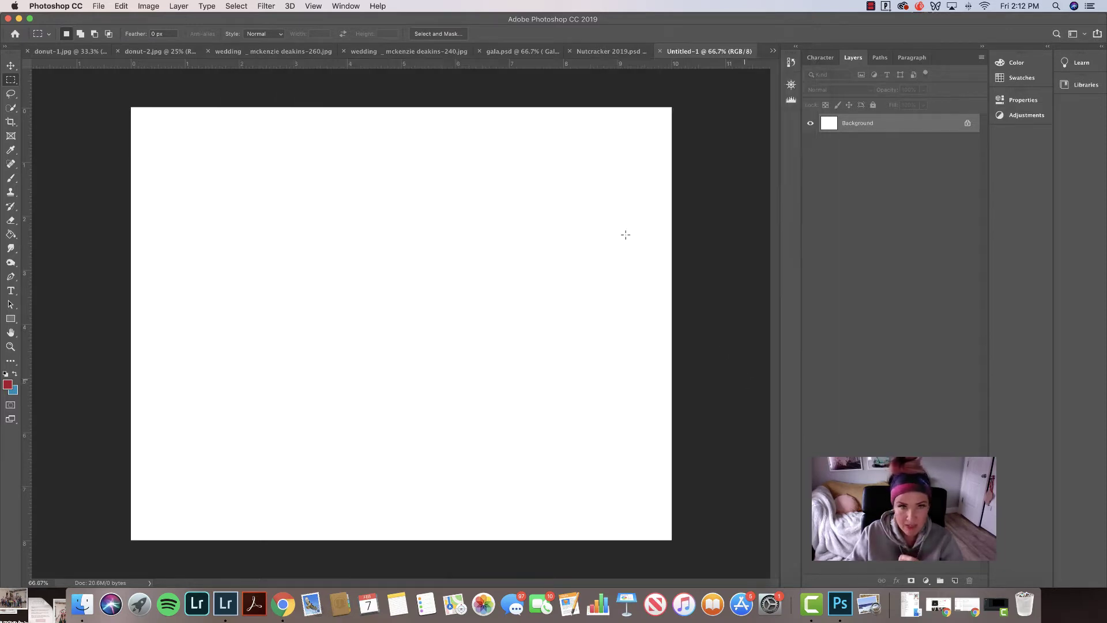
# - Compare the finished layouts in Nutcracker 2019.psd and gala.psd, and return to the blank document
pyautogui.click(600, 51)
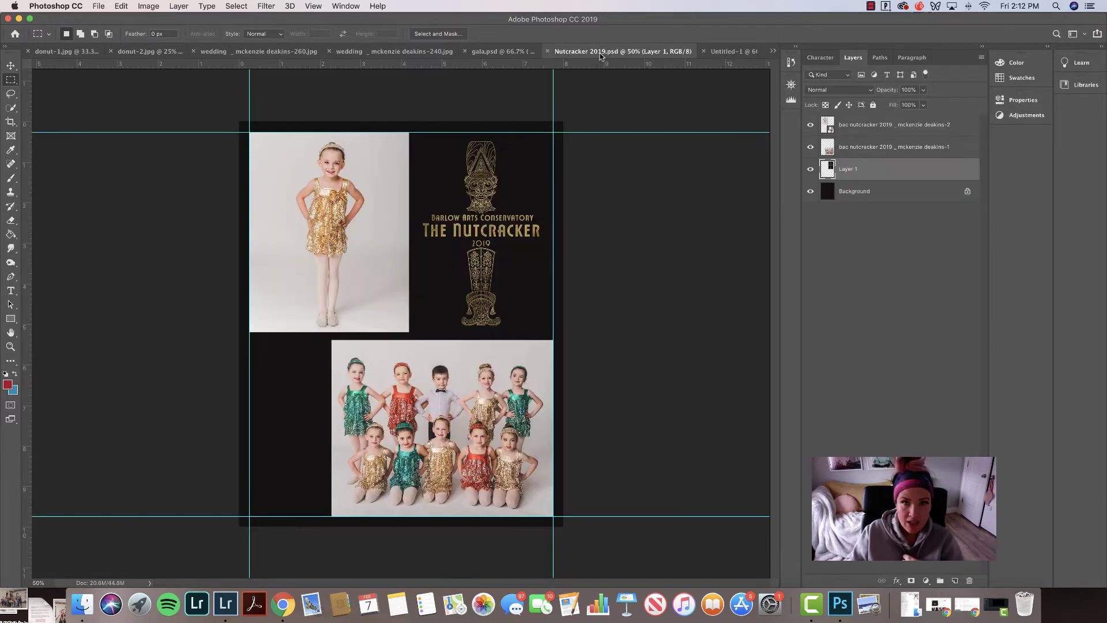
pyautogui.click(509, 53)
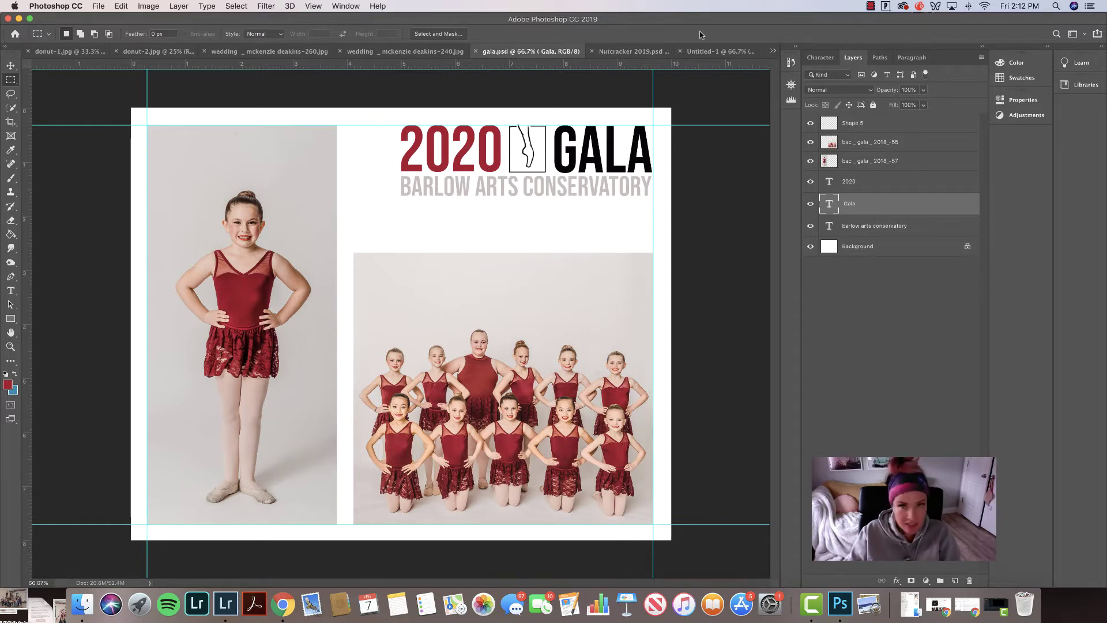
pyautogui.click(710, 51)
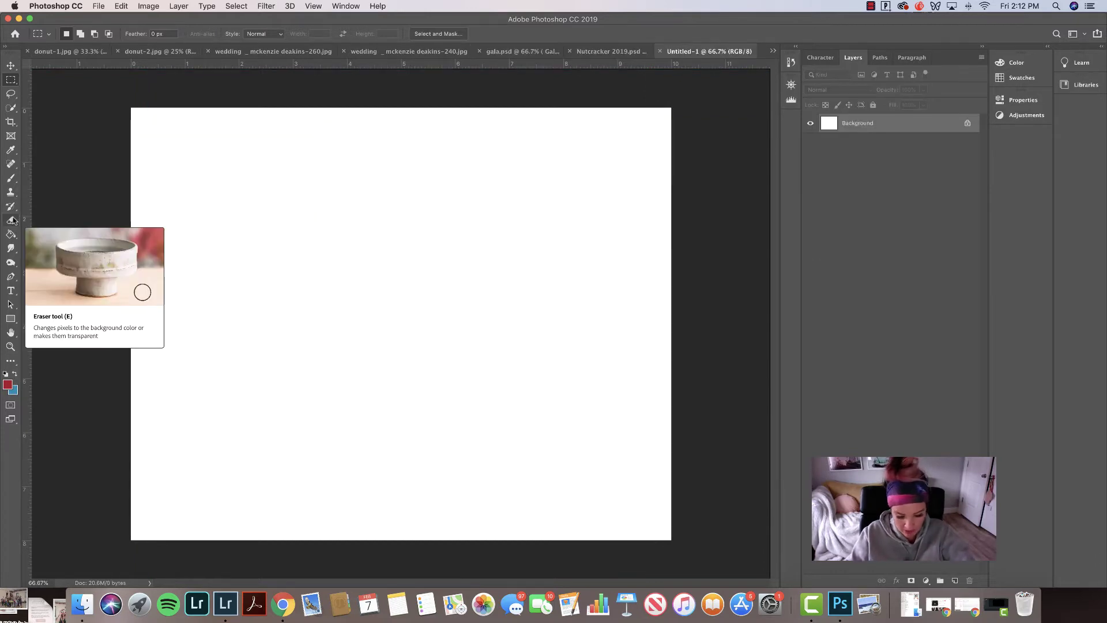
# - Add the text "2020" in red 72 pt Bebas Neue Regular to the upper part of the blank page
pyautogui.press('t')
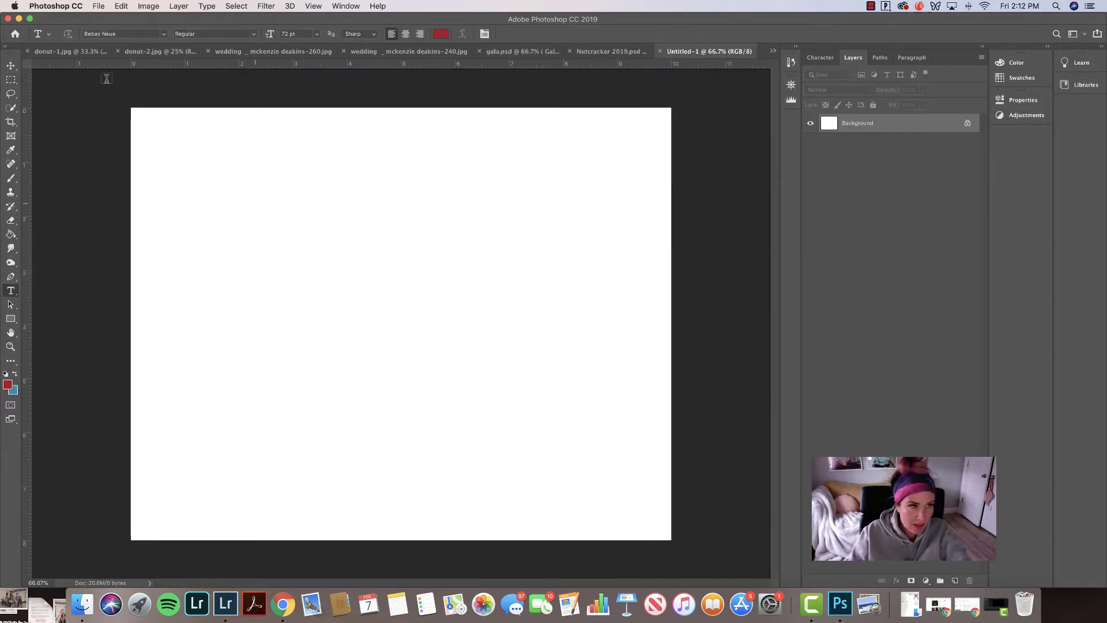
pyautogui.click(430, 257)
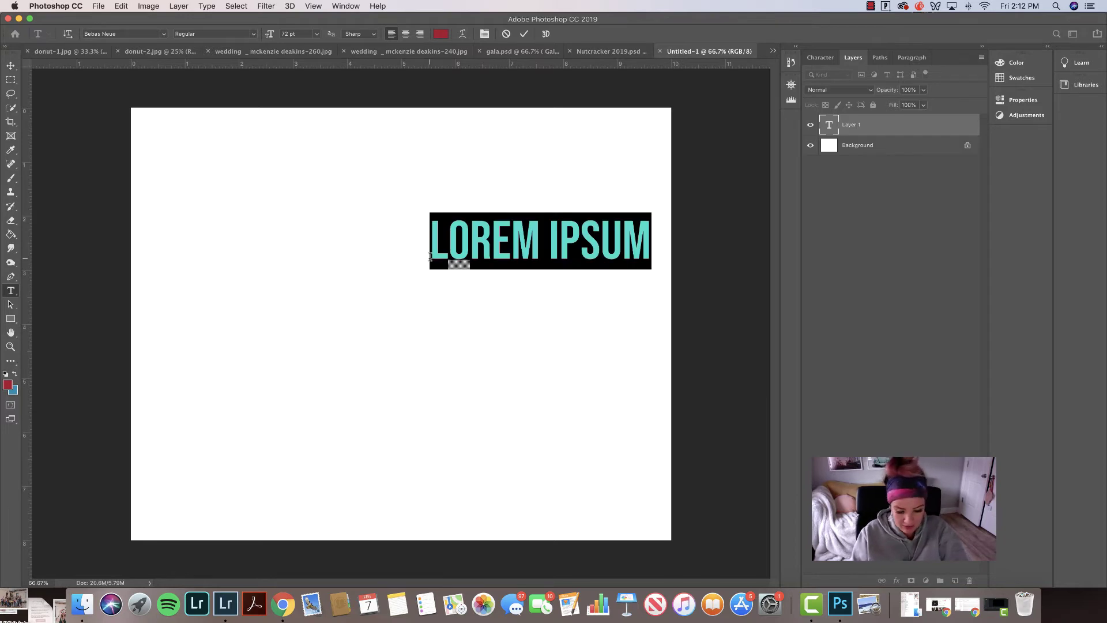
pyautogui.write('2020')
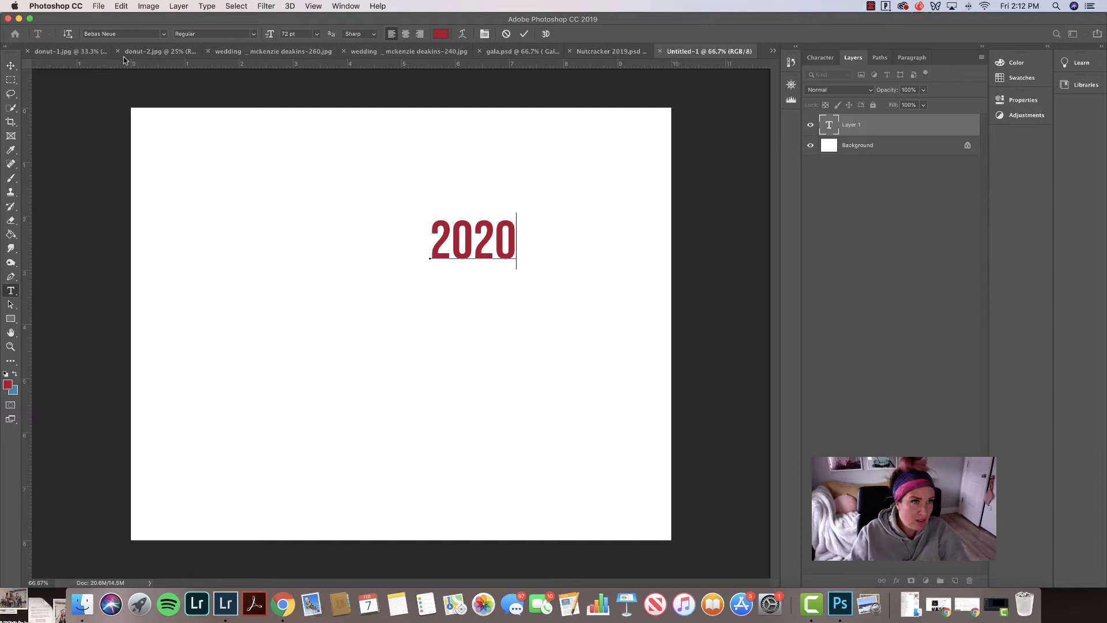
pyautogui.press('super+Return')
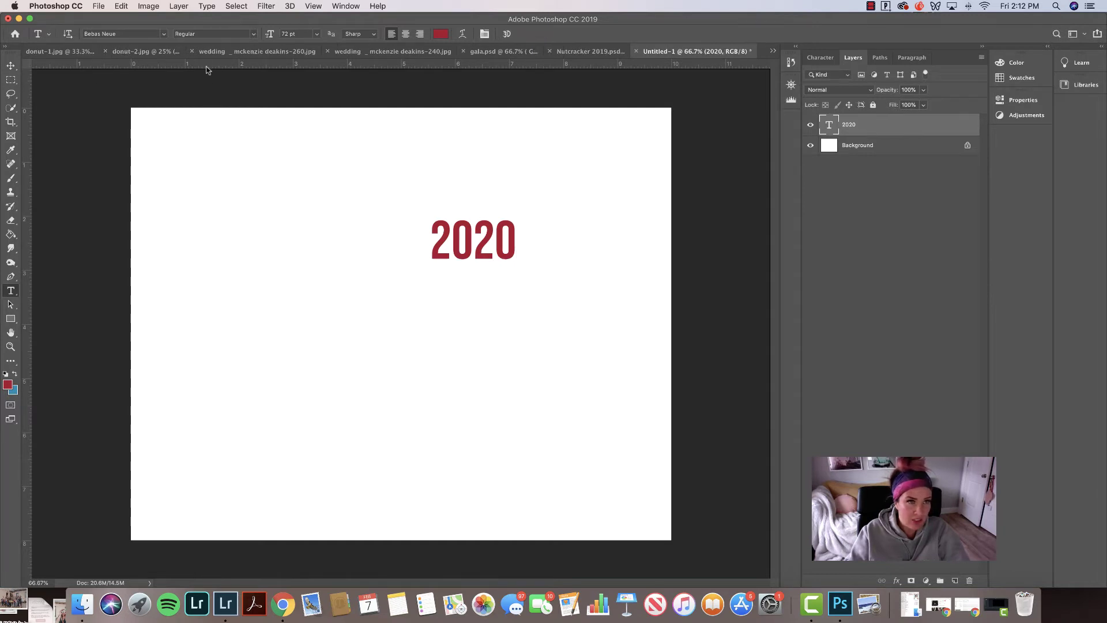
# - Place two horizontal and two vertical margin guides about 0.4 inch inside the four page edges
pyautogui.moveTo(205, 65); pyautogui.dragTo(206, 128)
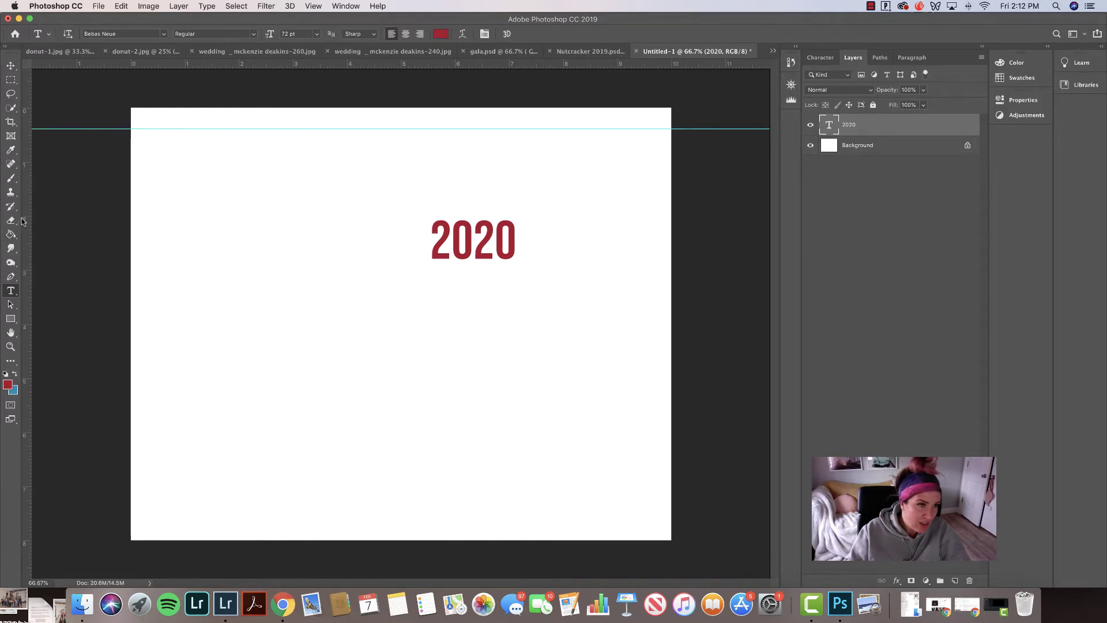
pyautogui.moveTo(26, 220); pyautogui.dragTo(152, 208)
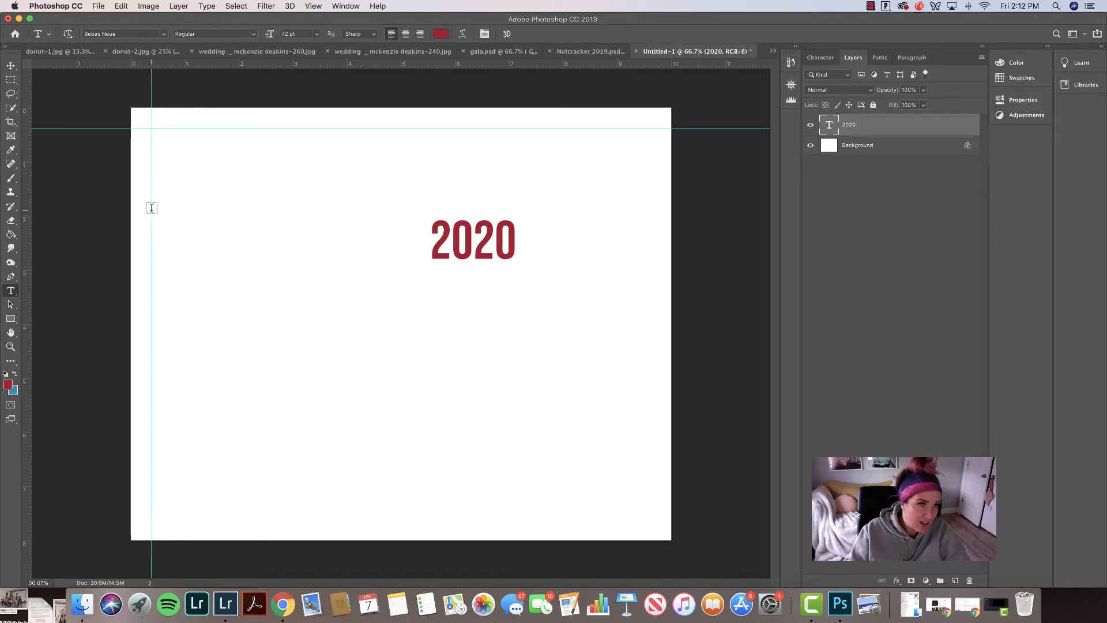
pyautogui.moveTo(172, 61); pyautogui.dragTo(176, 519)
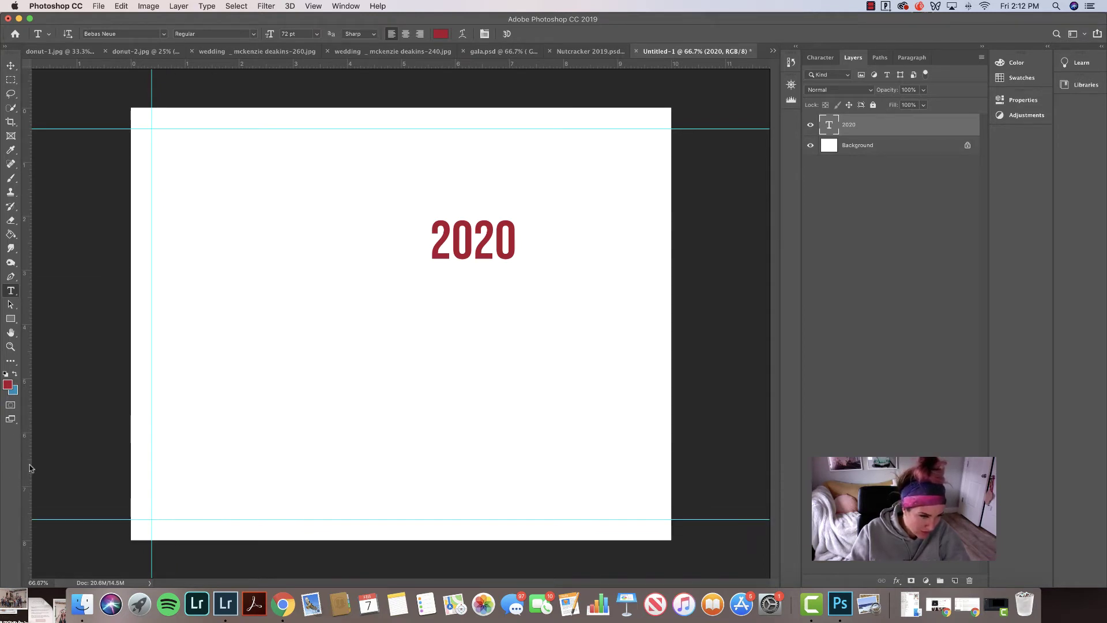
pyautogui.moveTo(31, 468); pyautogui.dragTo(651, 349)
# - Move the "2020" text up against the top margin guide and duplicate its layer
pyautogui.click(11, 65)
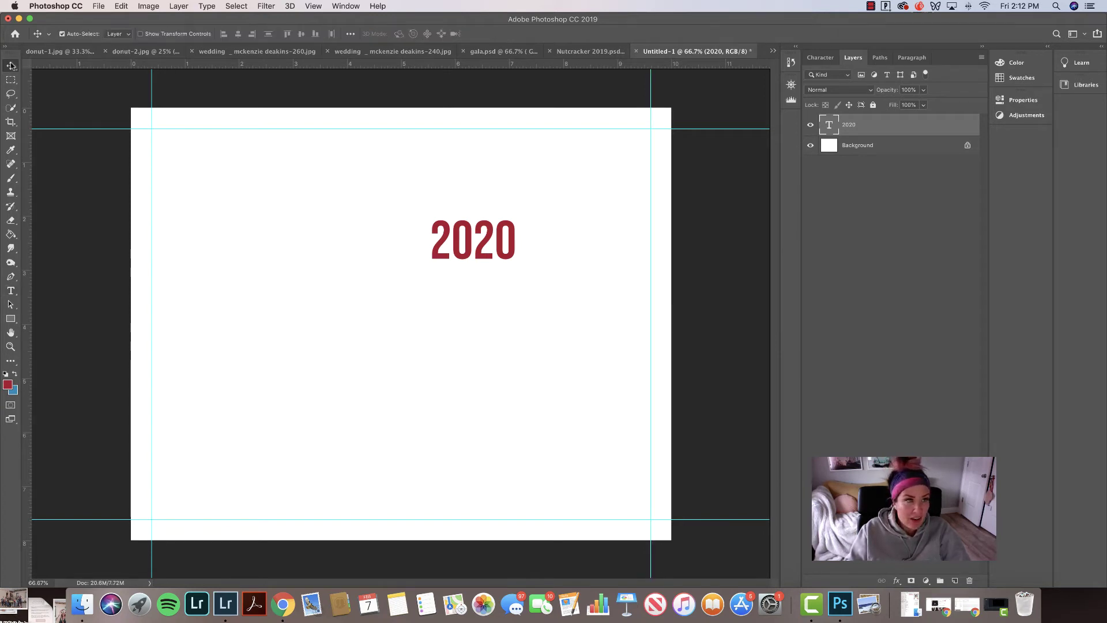
pyautogui.moveTo(497, 248); pyautogui.dragTo(518, 157)
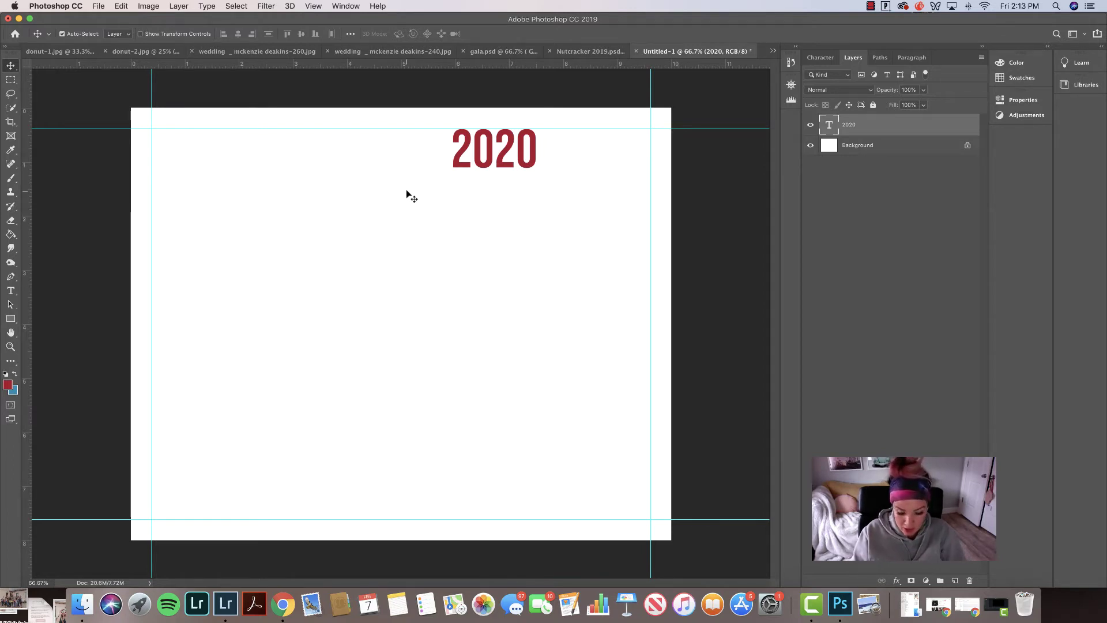
pyautogui.press('super+j')
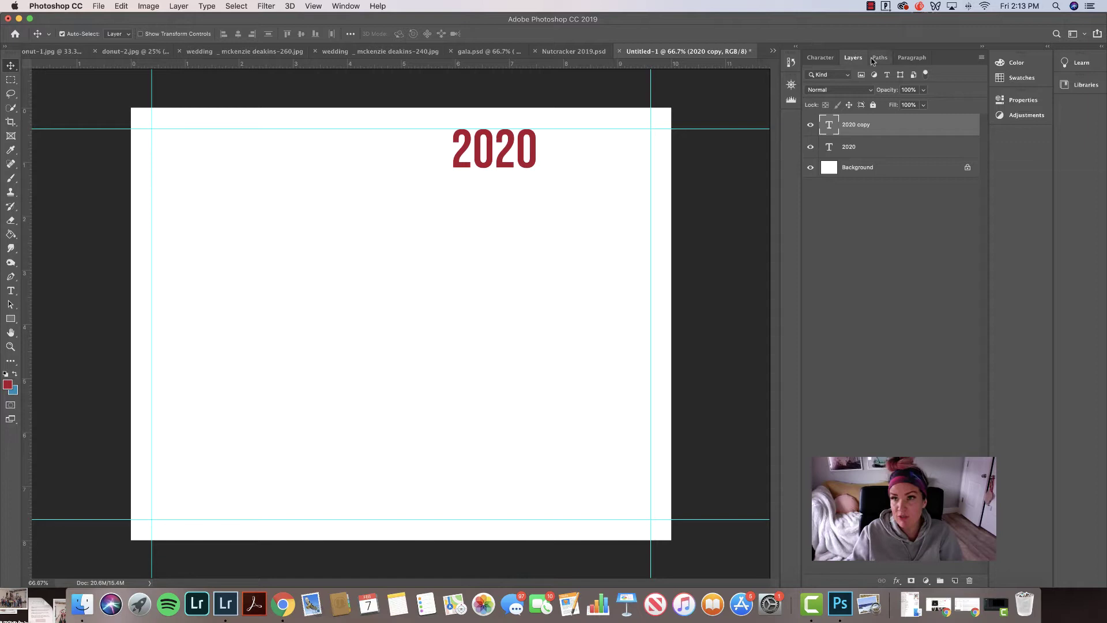
# - Hide the Layers panel and show it again
pyautogui.click(347, 6)
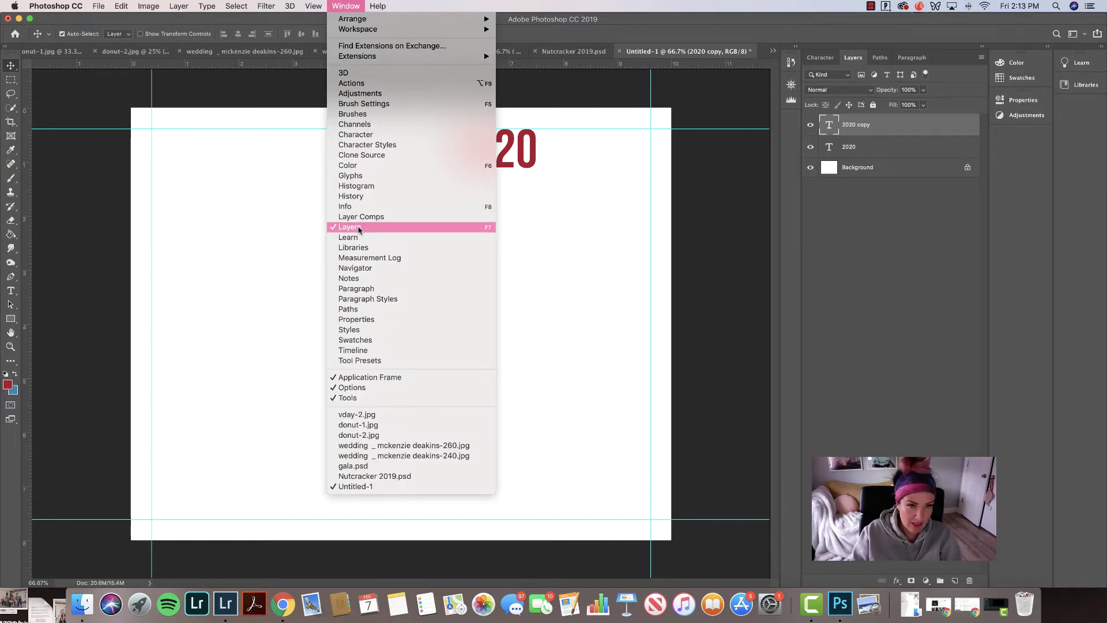
pyautogui.click(358, 227)
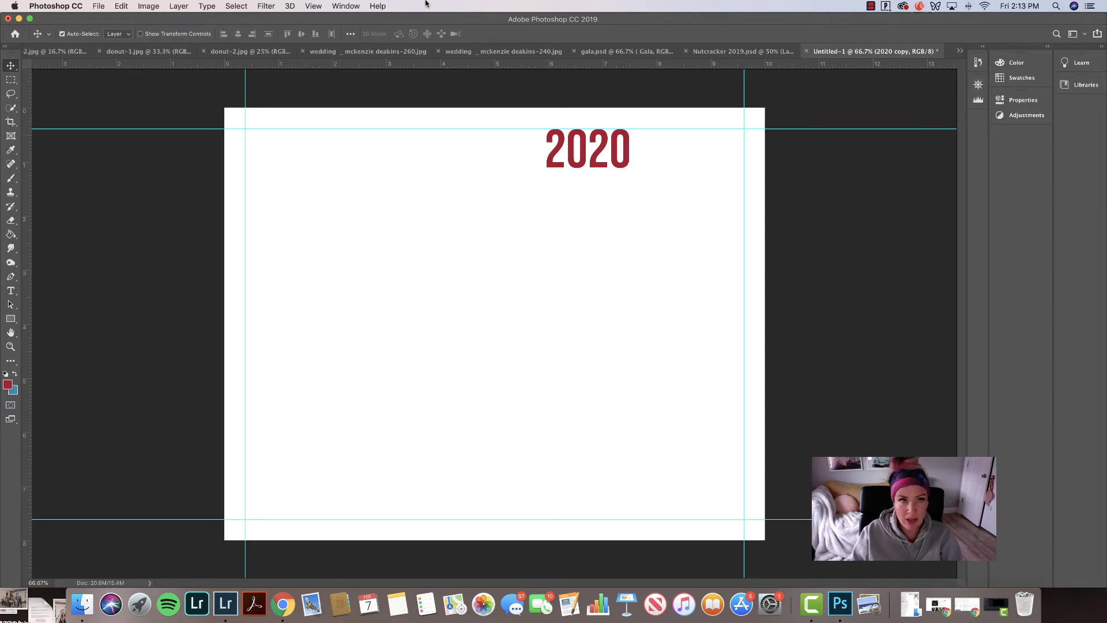
pyautogui.click(347, 6)
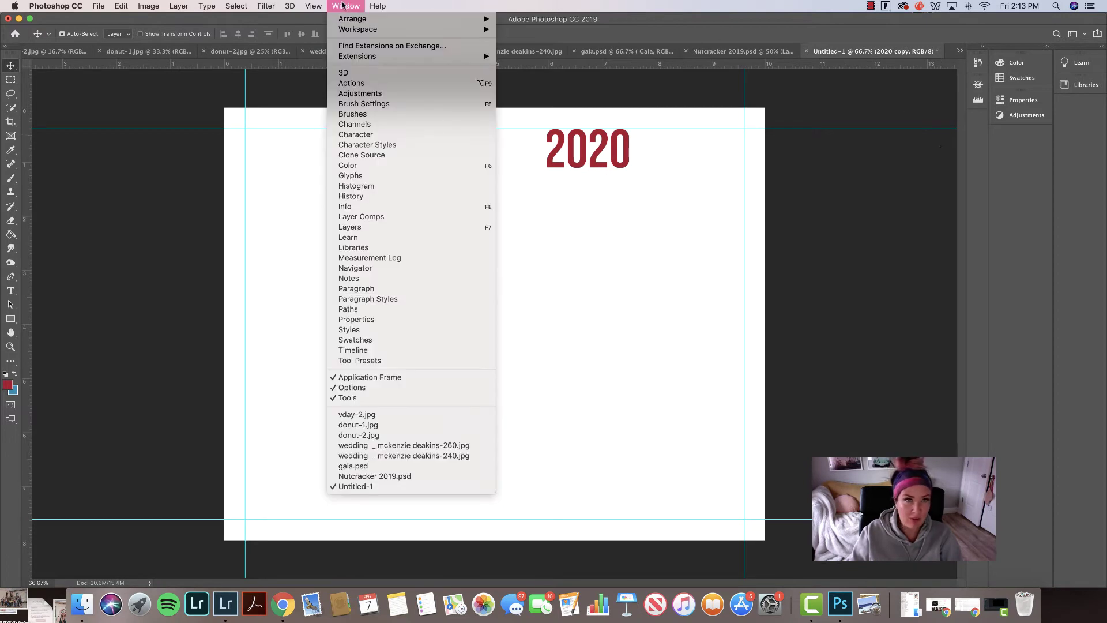
pyautogui.click(355, 228)
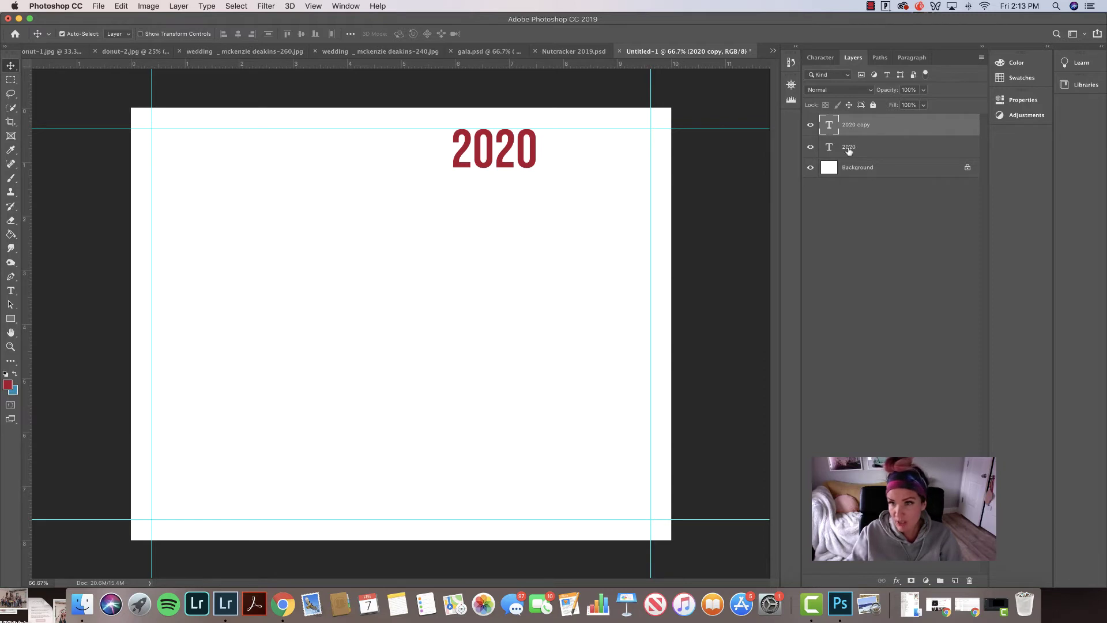
# - Move the duplicated "2020" text to the right of the original and change its wording to "GALA"
pyautogui.click(849, 149)
pyautogui.click(848, 128)
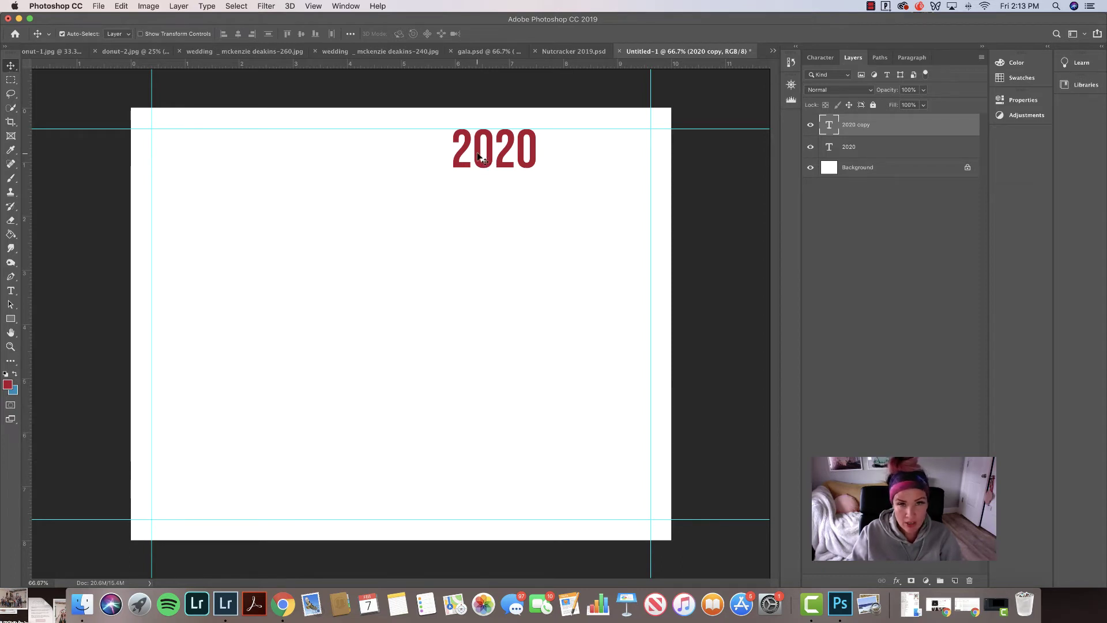
pyautogui.moveTo(478, 156); pyautogui.dragTo(586, 161)
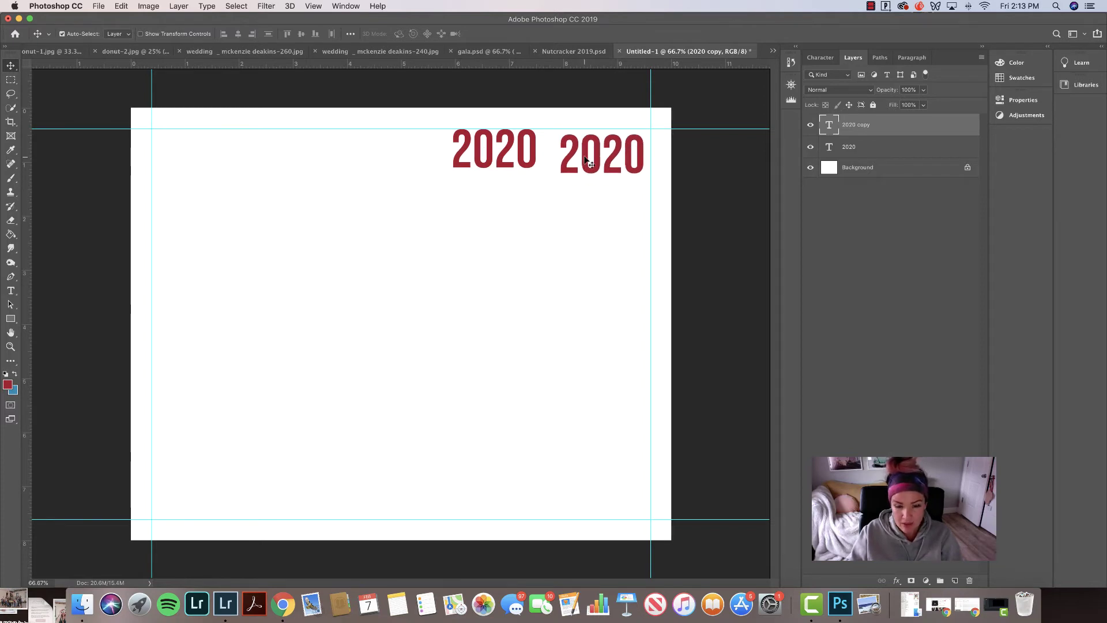
pyautogui.doubleClick(586, 160)
pyautogui.write('GALA')
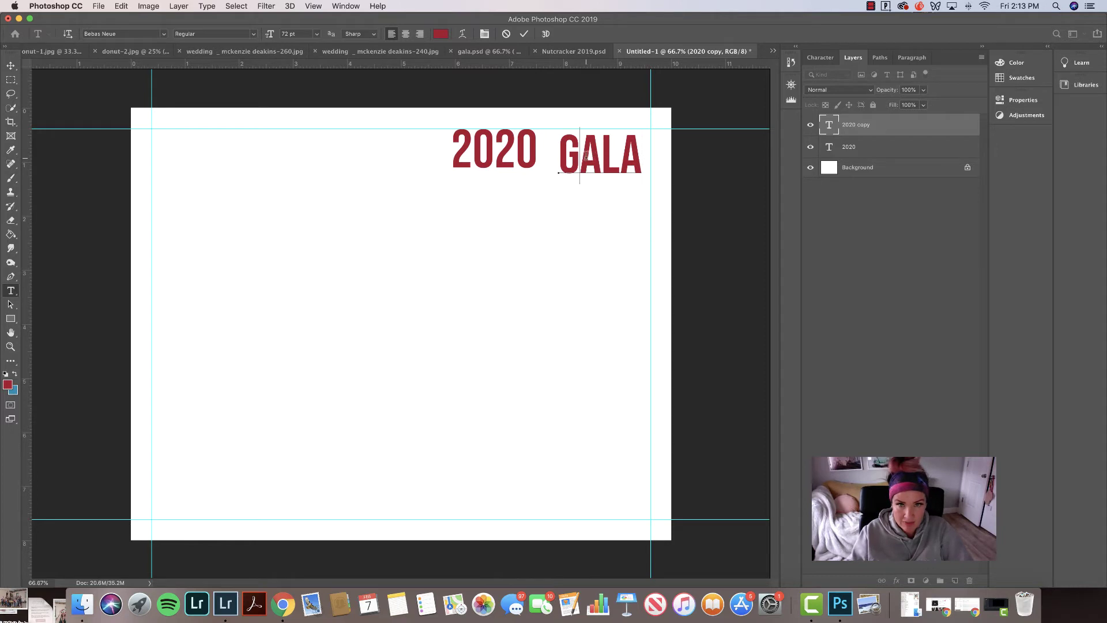
# - Color the whole "GALA" text black
pyautogui.press('super+a')
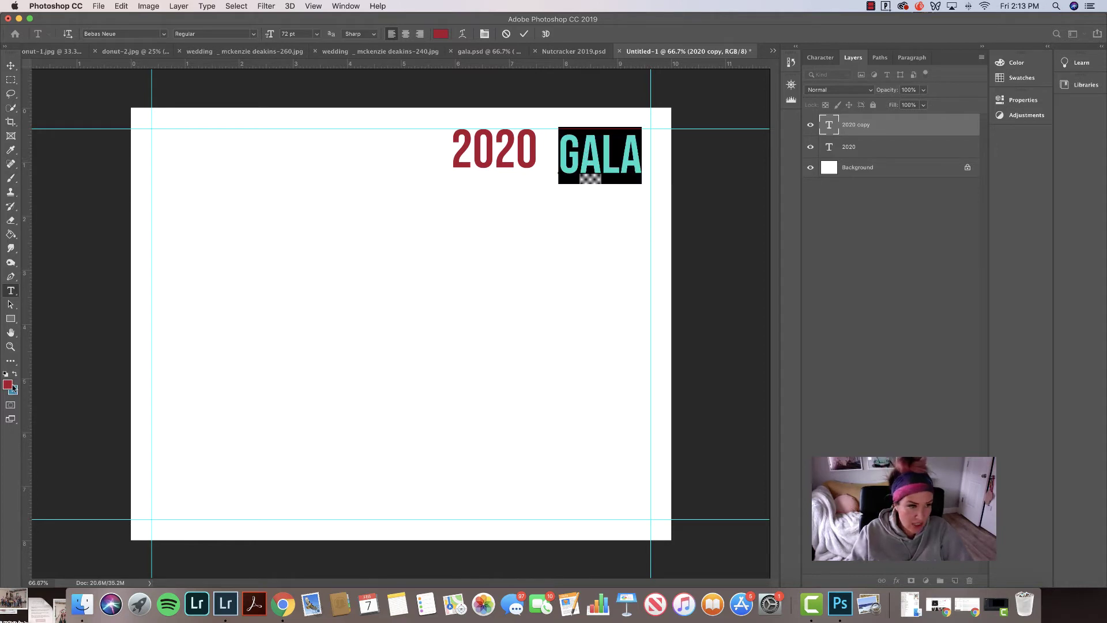
pyautogui.click(8, 384)
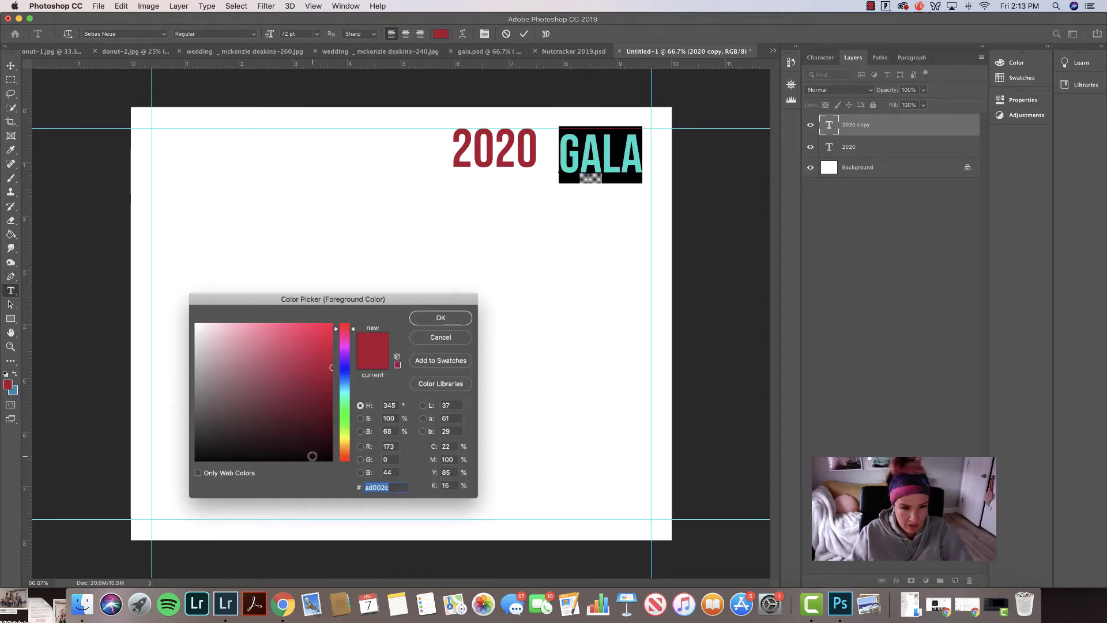
pyautogui.click(312, 461)
pyautogui.click(441, 318)
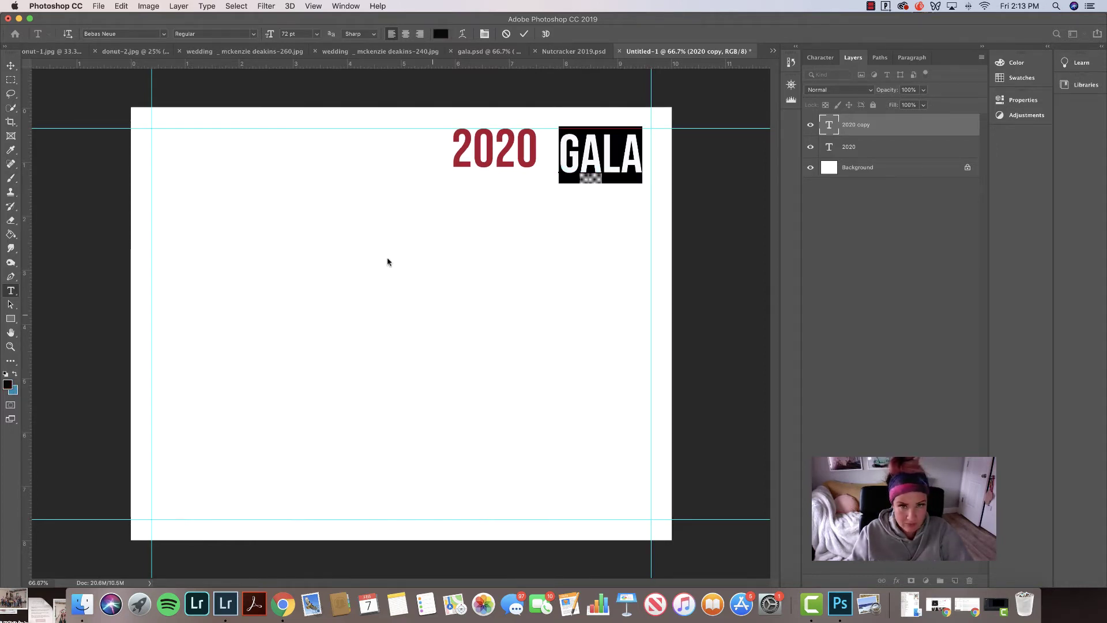
# - Fit "GALA" into the upper-right corner of the margin guides and move "2020" further left in line with it
pyautogui.click(11, 65)
pyautogui.moveTo(600, 157); pyautogui.dragTo(609, 157)
pyautogui.click(488, 153)
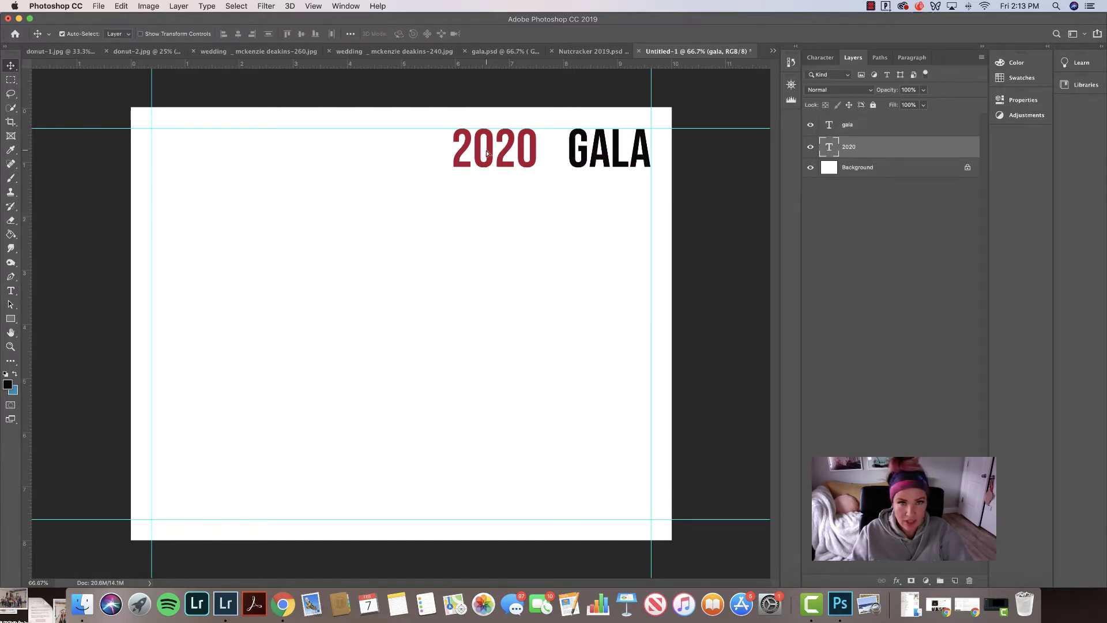
pyautogui.moveTo(487, 153); pyautogui.dragTo(430, 173)
# - Draw a paragraph text box with placeholder text in the middle of the page and hide its layer
pyautogui.press('t')
pyautogui.press('Escape')
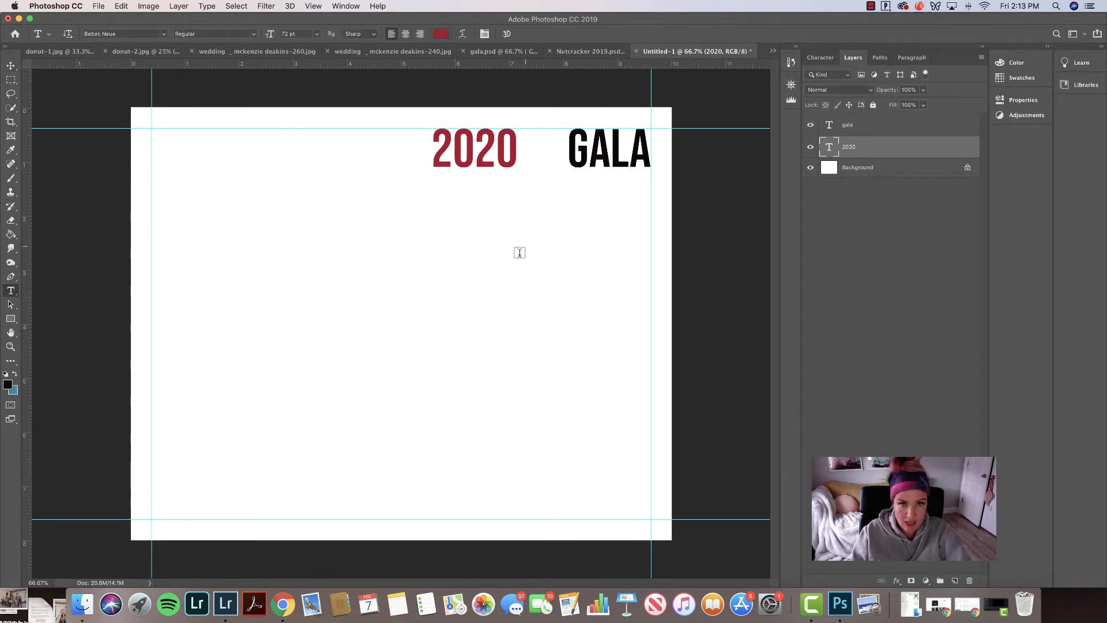
pyautogui.moveTo(525, 248); pyautogui.dragTo(288, 323)
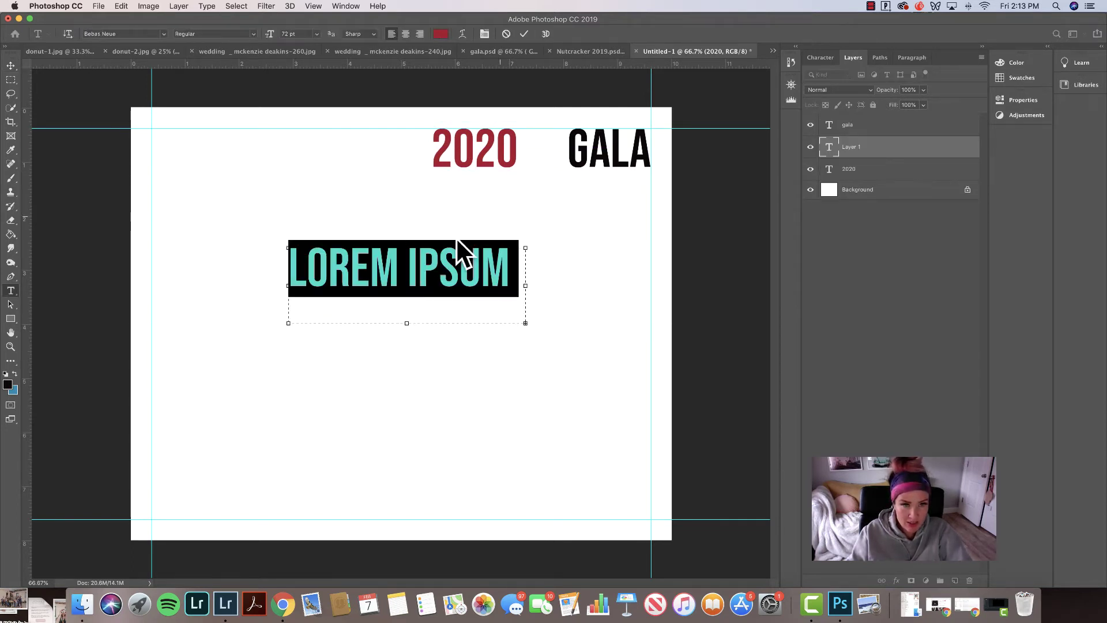
pyautogui.click(810, 148)
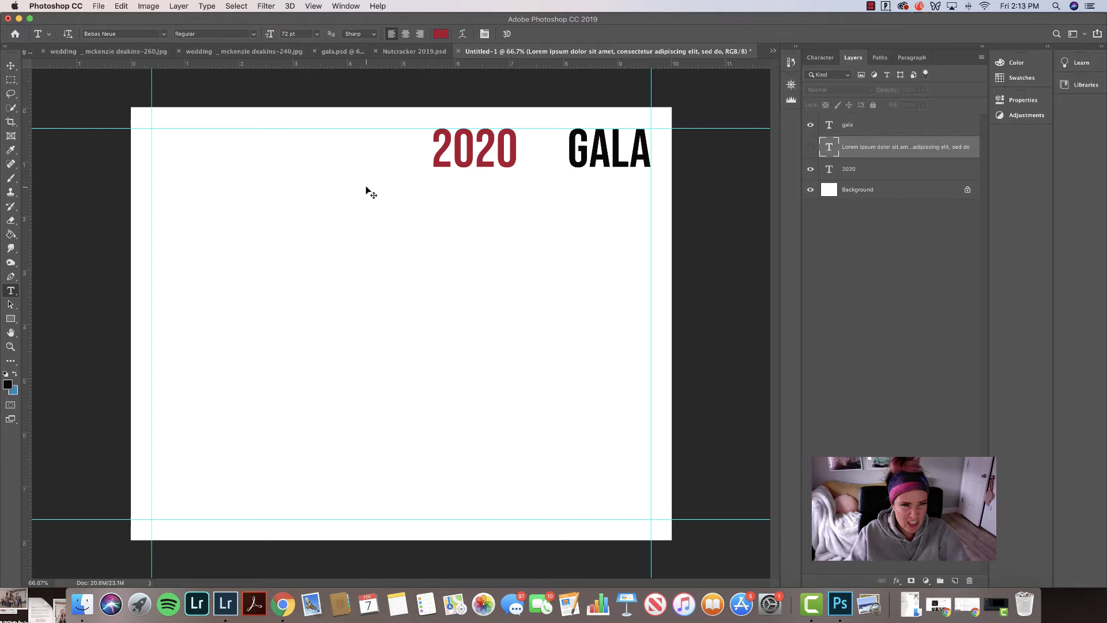
# - Shift the "2020" text slightly, keeping it aligned with "GALA" along the top margin guide
pyautogui.press('v')
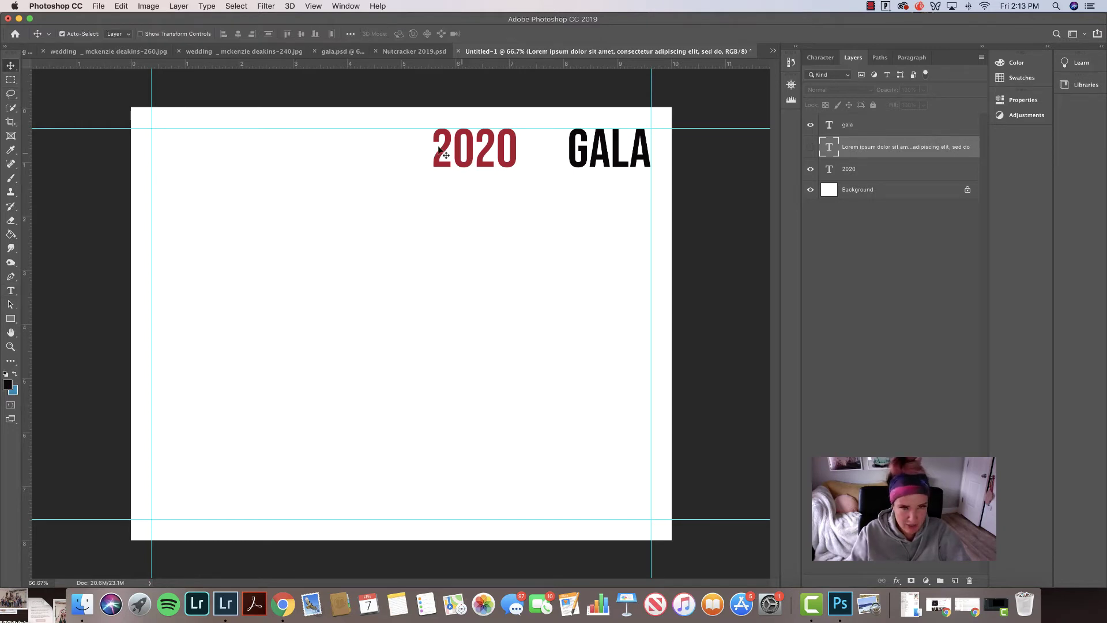
pyautogui.moveTo(459, 149)
pyautogui.mouseDown()
pyautogui.moveTo(460, 208)
pyautogui.moveTo(463, 145)
pyautogui.mouseUp()
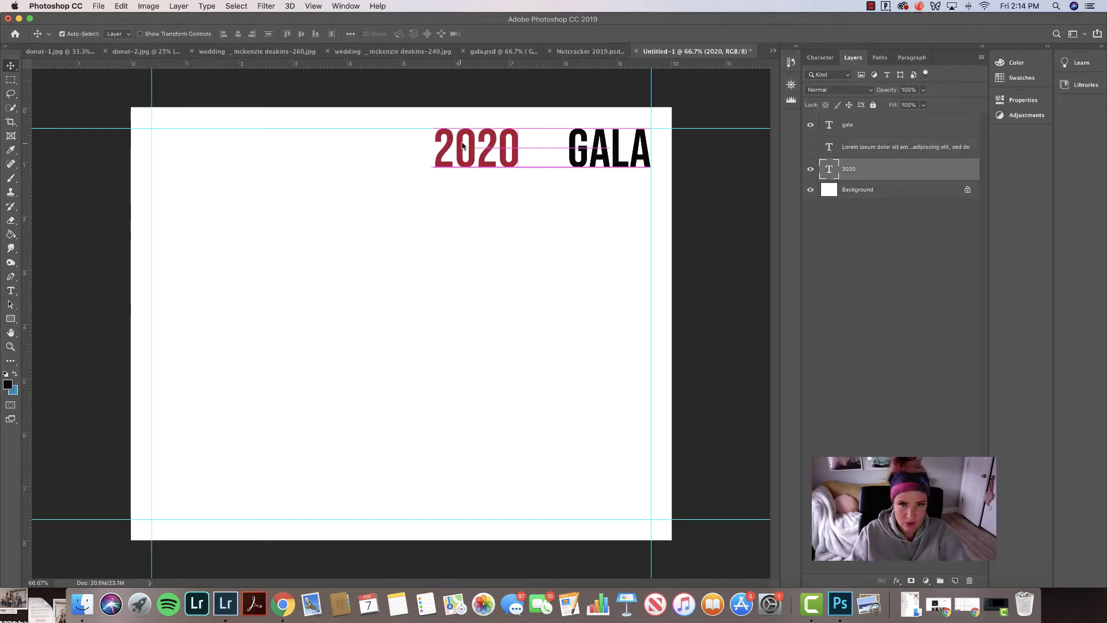
# - Copy the foot logo layer Shape 5 from gala.psd into the new document, placing it between "2020" and "GALA"
pyautogui.click(522, 52)
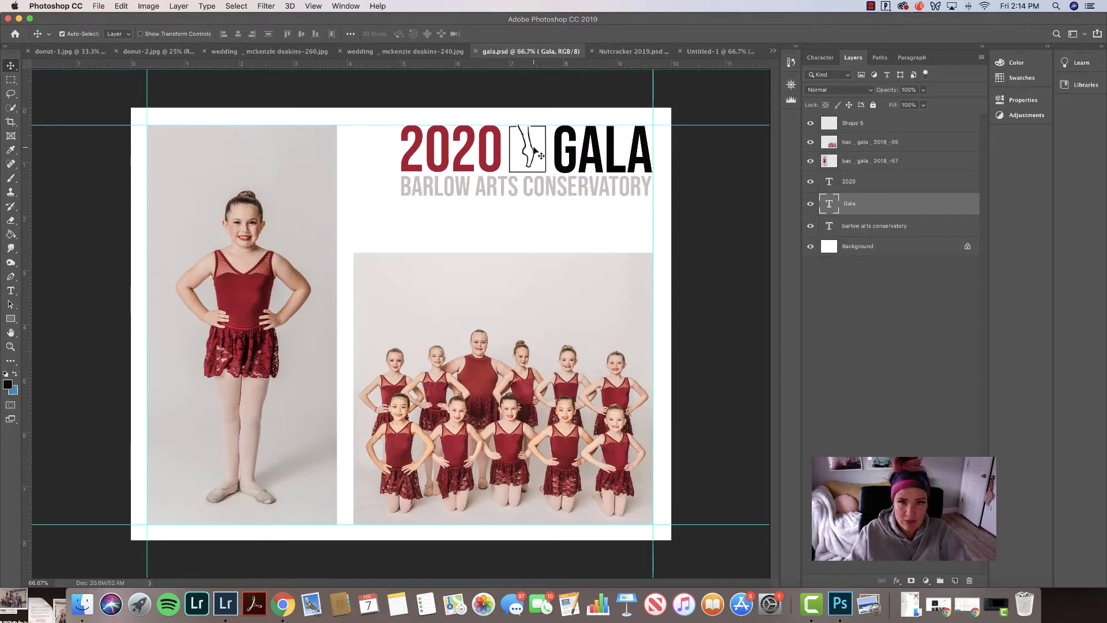
pyautogui.moveTo(530, 149); pyautogui.dragTo(568, 168)
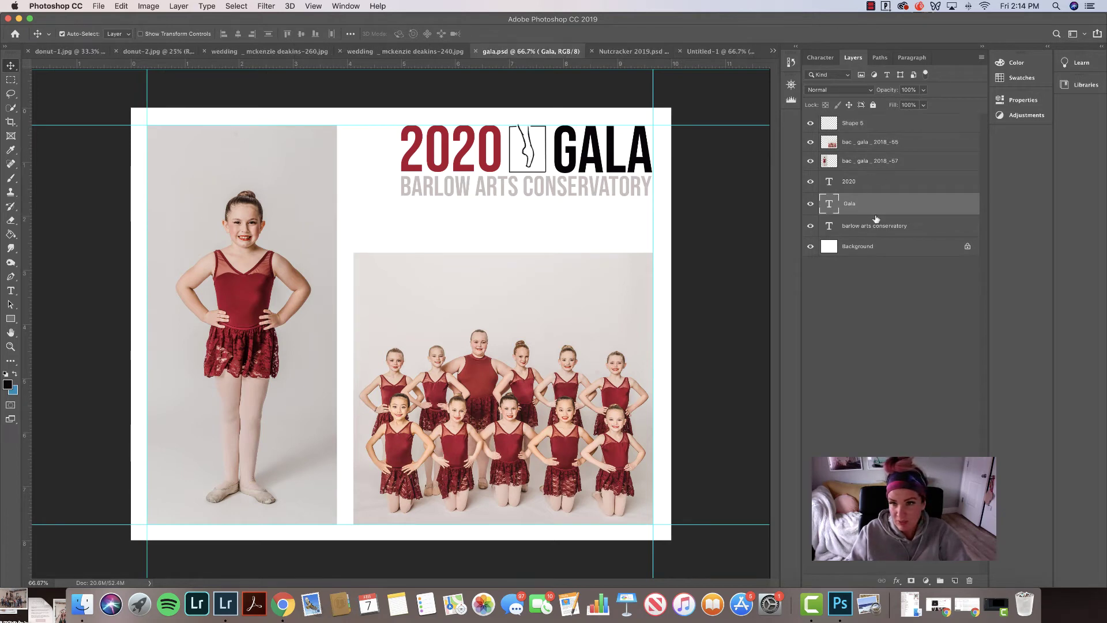
pyautogui.click(846, 125)
pyautogui.click(811, 124)
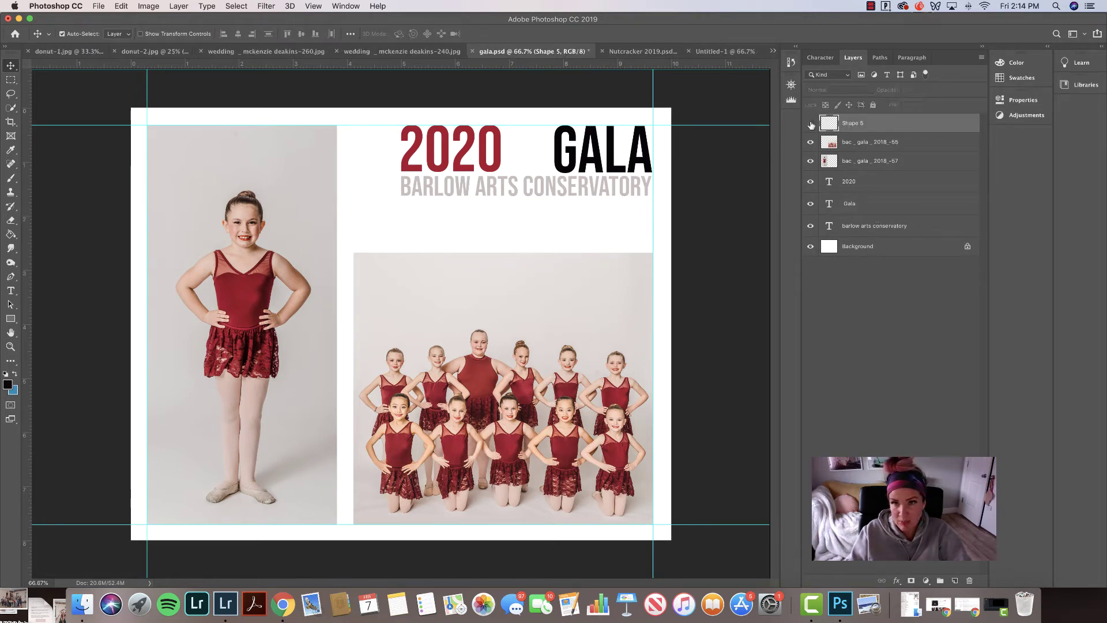
pyautogui.click(810, 125)
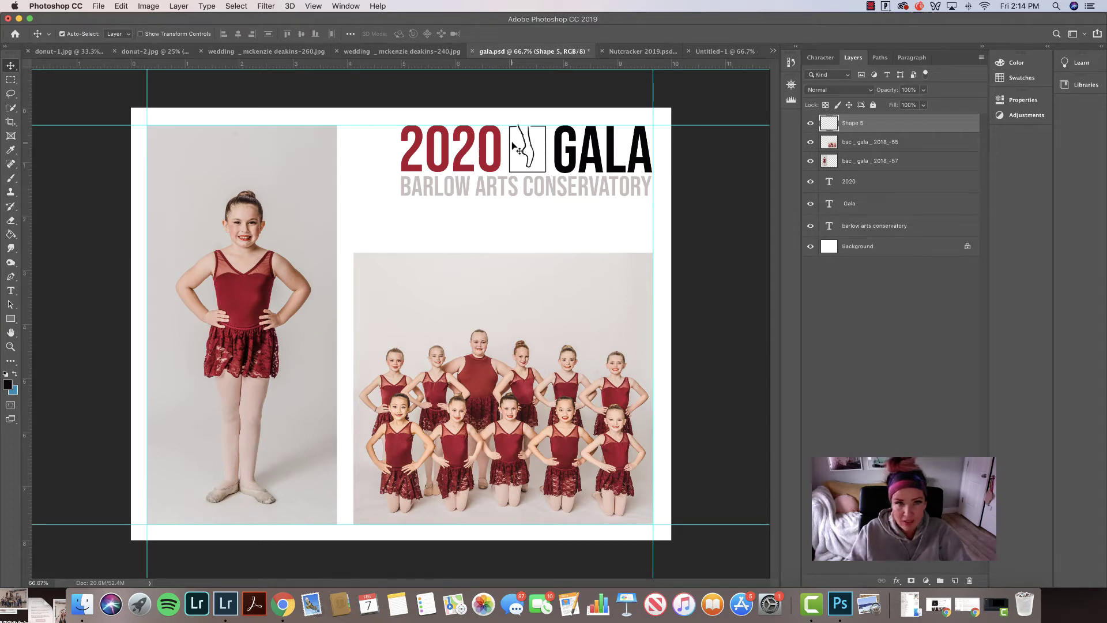
pyautogui.moveTo(517, 152)
pyautogui.mouseDown()
pyautogui.moveTo(561, 104)
pyautogui.moveTo(697, 51)
pyautogui.moveTo(536, 173)
pyautogui.moveTo(514, 173)
pyautogui.moveTo(537, 153)
pyautogui.moveTo(511, 164)
pyautogui.mouseUp()
pyautogui.click(589, 162)
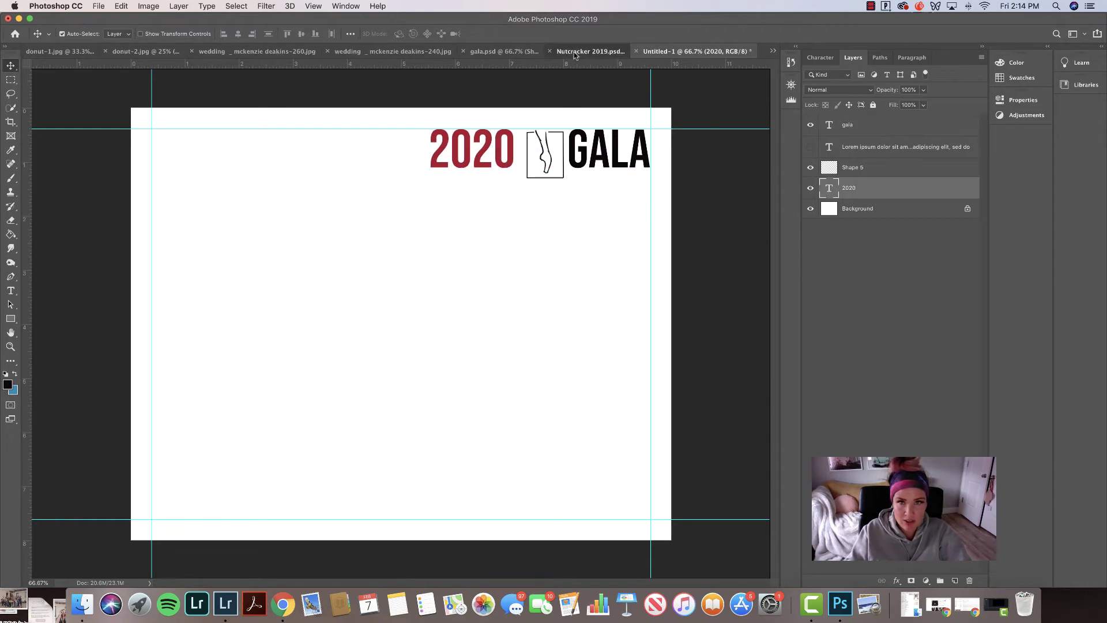
# - Copy the grey "Barlow Arts Conservatory" text from gala.psd into the new document, placing it under the title against the right margin guide
pyautogui.click(575, 53)
pyautogui.click(501, 51)
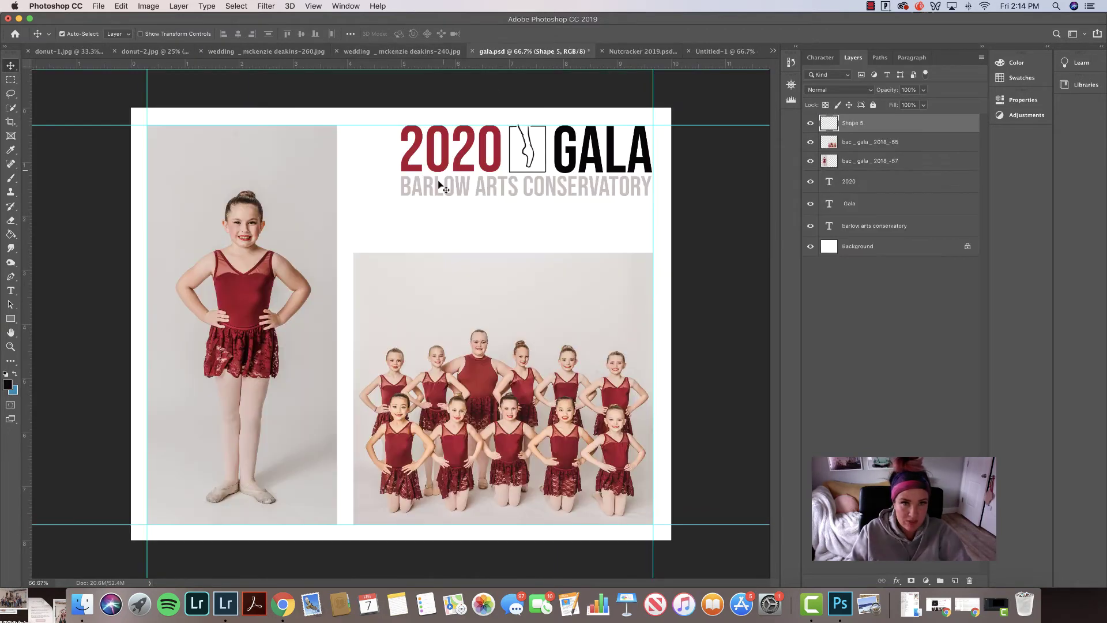
pyautogui.moveTo(437, 192); pyautogui.dragTo(688, 51)
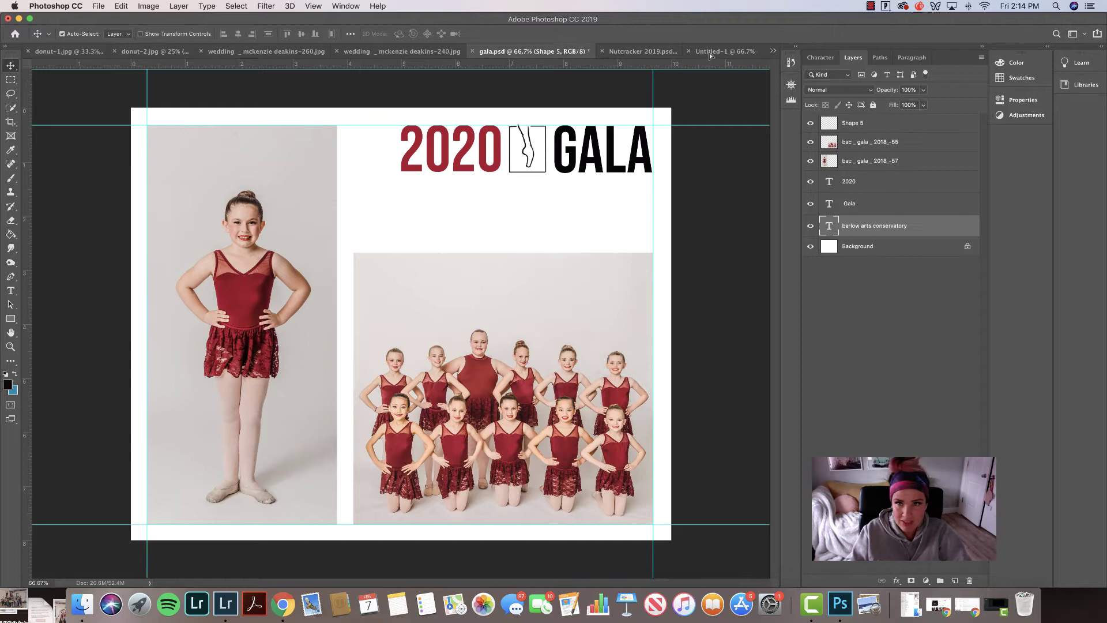
pyautogui.moveTo(711, 56); pyautogui.dragTo(511, 196)
# - Enlarge "2020" to line up with the left end of the conservatory text and move the foot logo close beside it
pyautogui.moveTo(457, 153)
pyautogui.mouseDown()
pyautogui.moveTo(389, 197)
pyautogui.moveTo(439, 163)
pyautogui.mouseUp()
pyautogui.press('super+t')
pyautogui.press('Return')
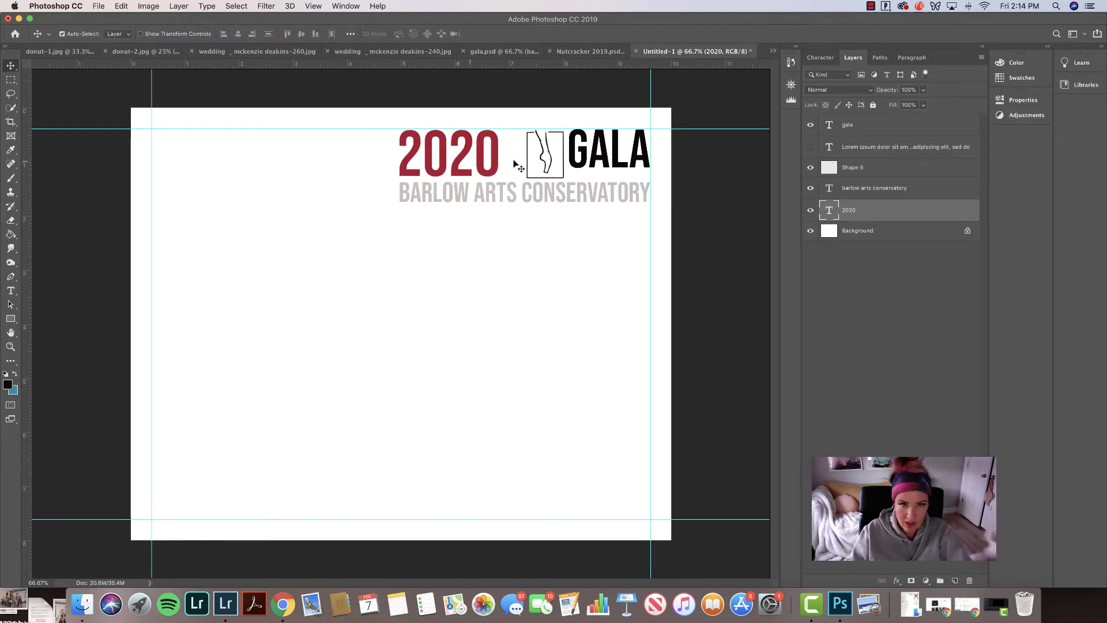
pyautogui.click(545, 160)
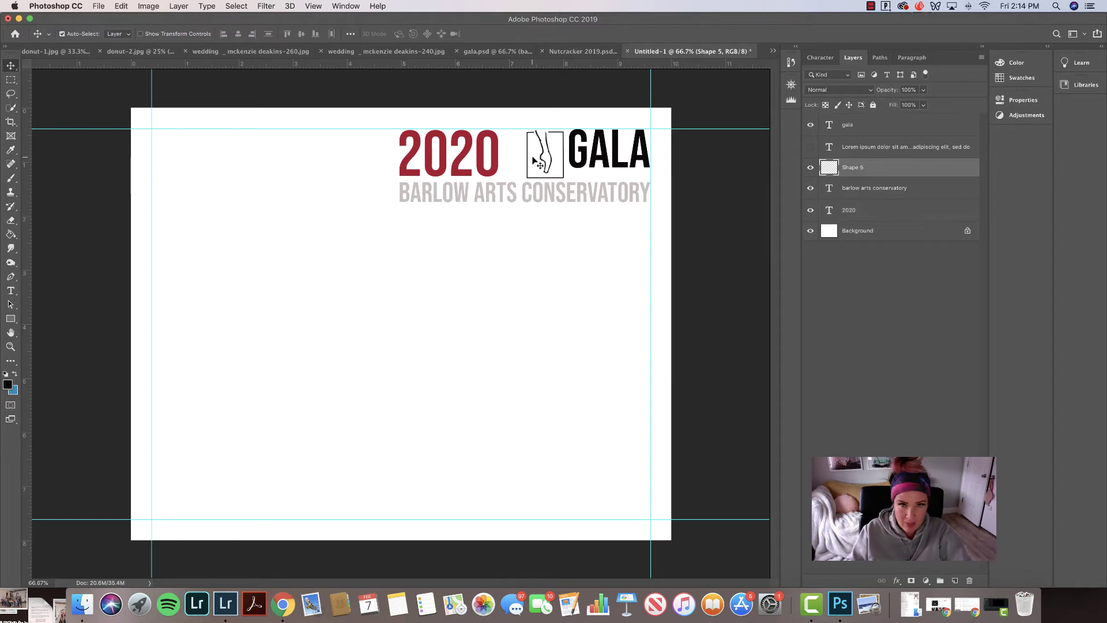
pyautogui.moveTo(546, 166); pyautogui.dragTo(521, 163)
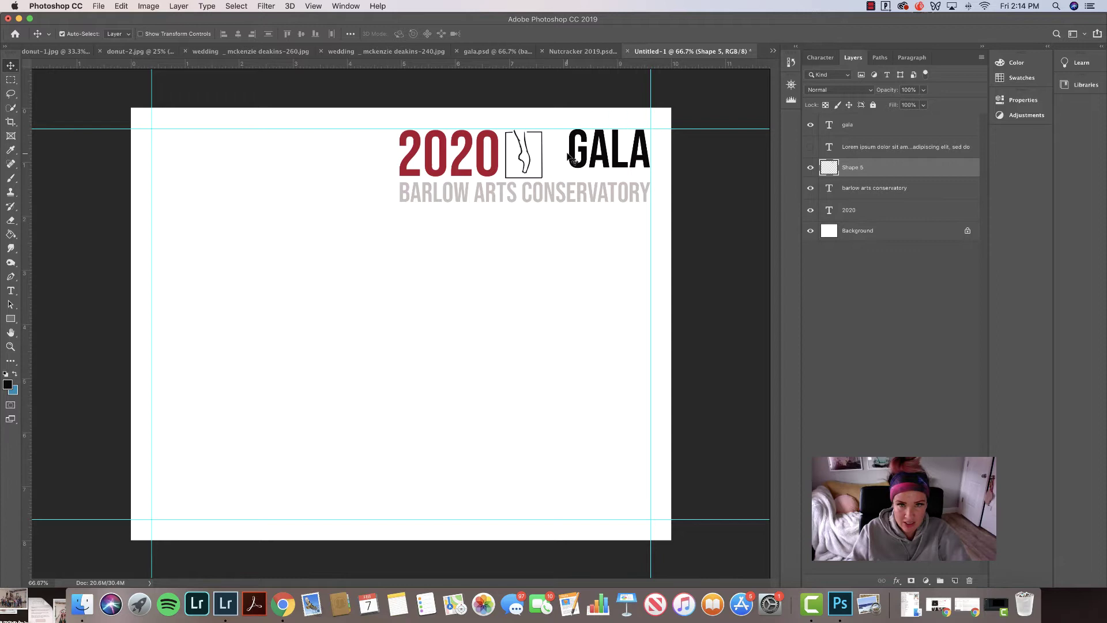
# - Enlarge "GALA" proportionally to about 1.84 in wide, filling the space between the foot logo and the right margin guide
pyautogui.click(576, 157)
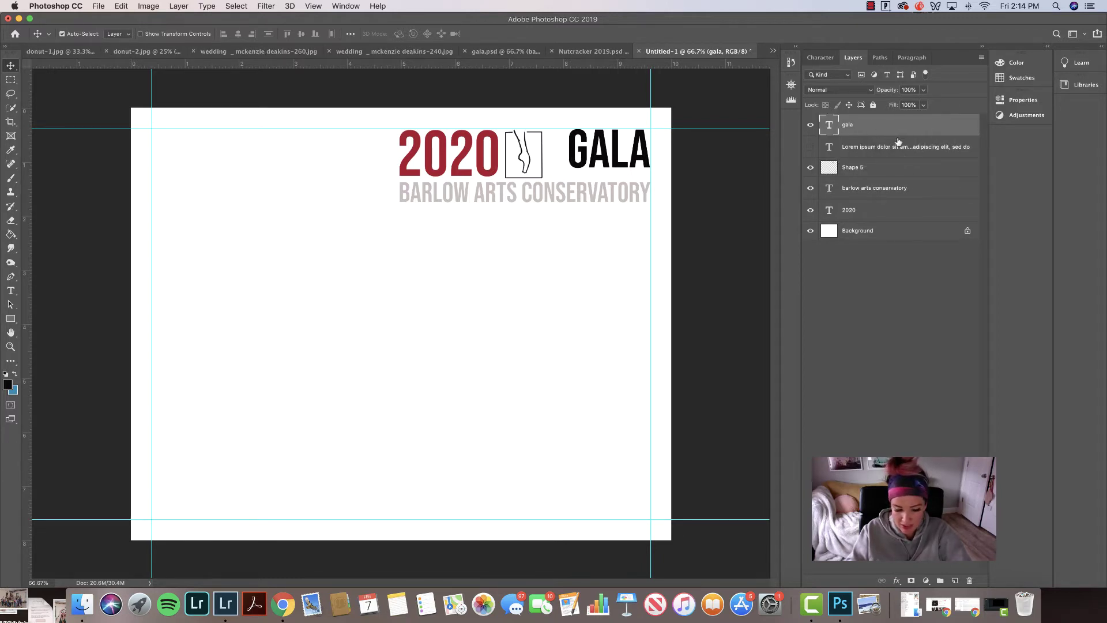
pyautogui.press('super+t')
pyautogui.moveTo(569, 176); pyautogui.dragTo(551, 190)
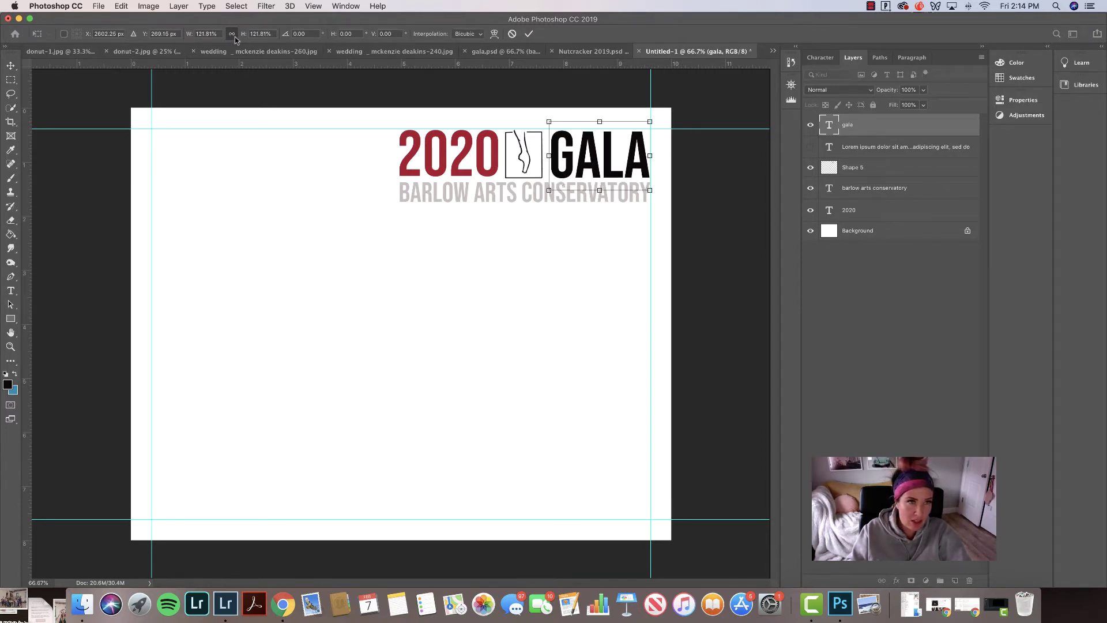
pyautogui.moveTo(549, 155)
pyautogui.mouseDown()
pyautogui.moveTo(586, 158)
pyautogui.moveTo(552, 172)
pyautogui.mouseUp()
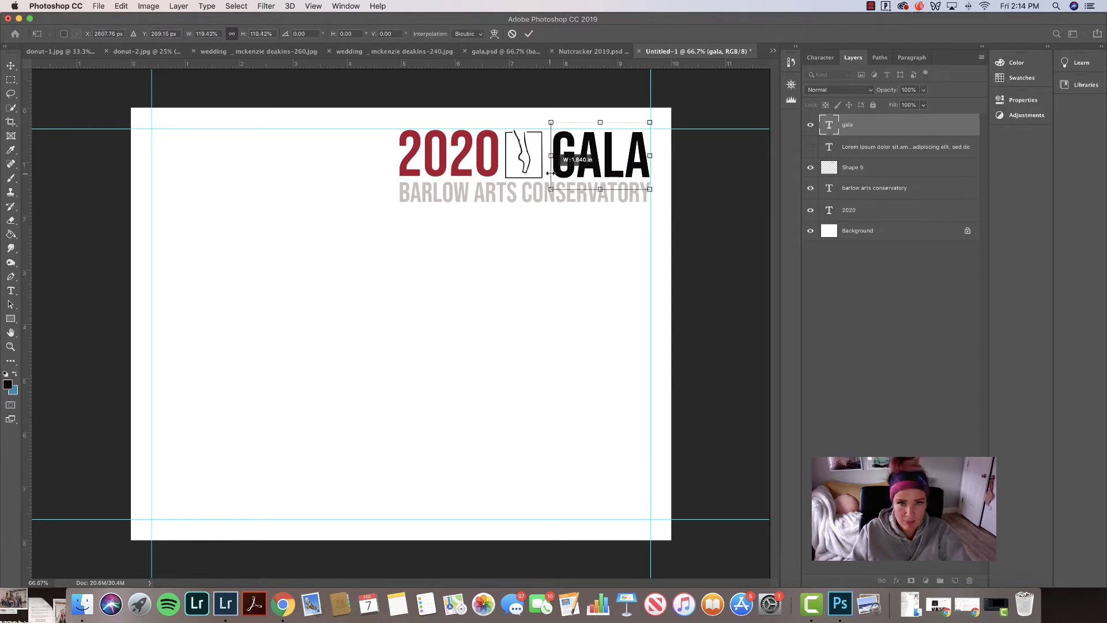
pyautogui.press('Return')
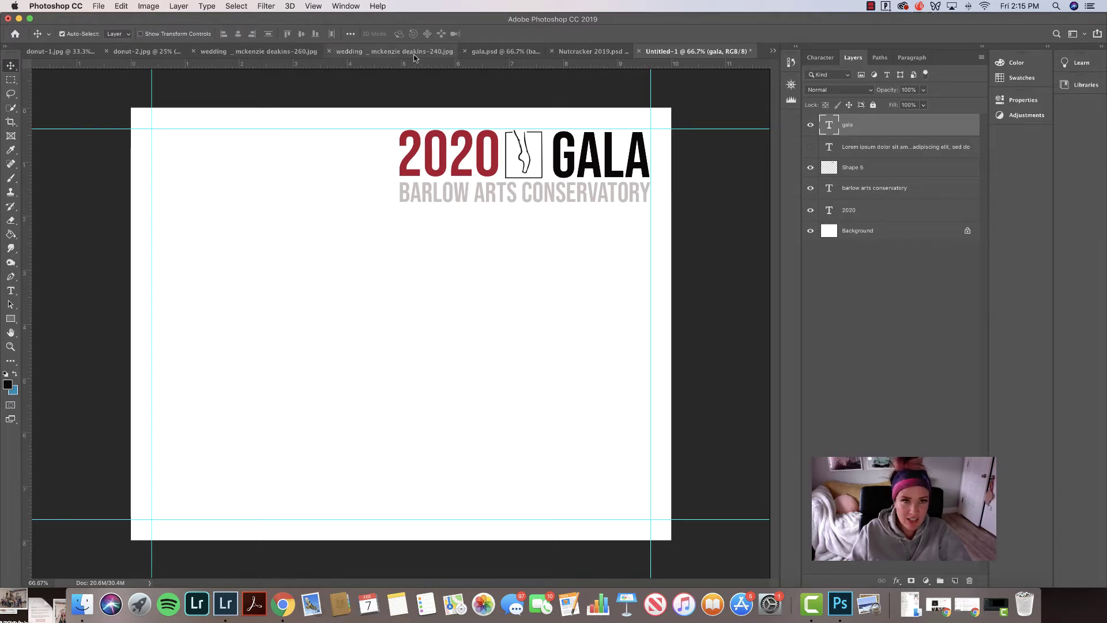
# - Place the group photo BAC gala 2019_-2.jpg from the Gala- 2019 JPG folder into the gala.psd layout
pyautogui.click(534, 51)
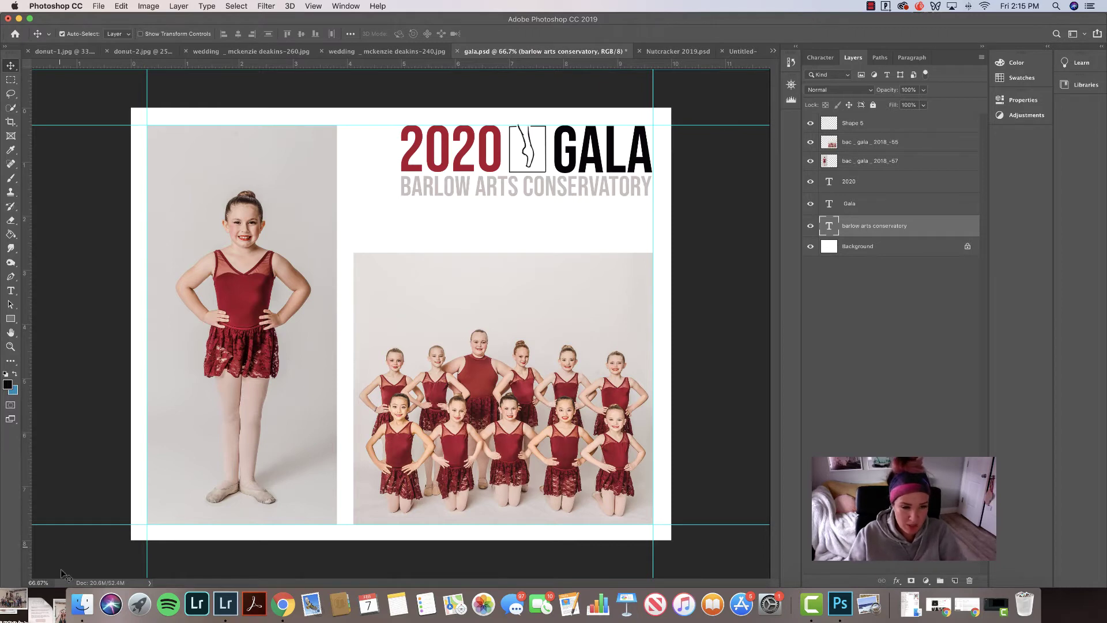
pyautogui.click(81, 604)
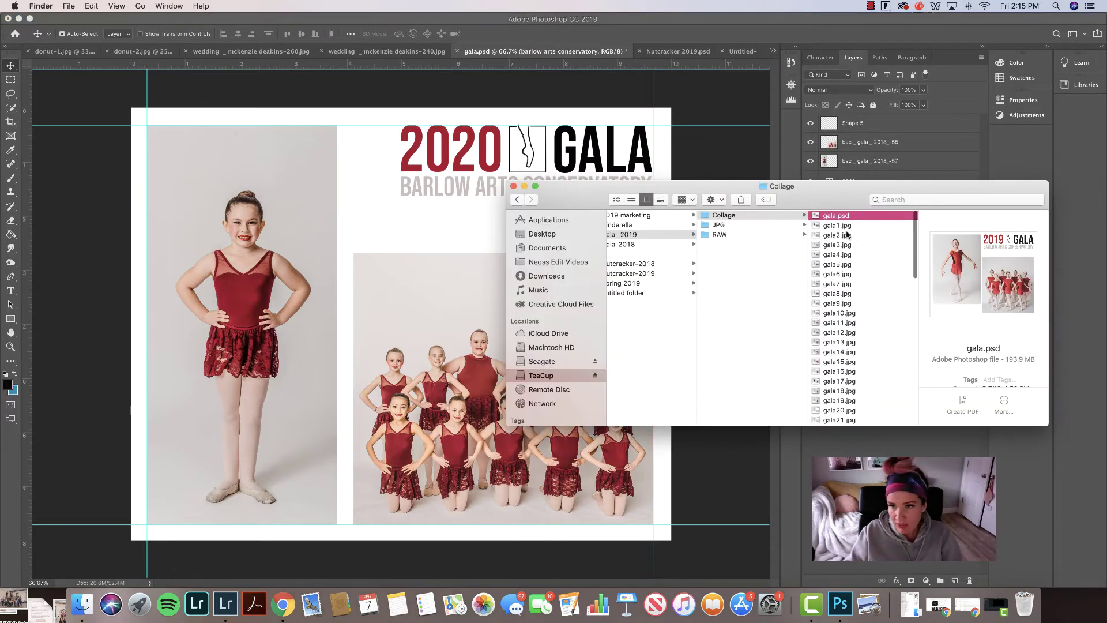
pyautogui.click(836, 224)
pyautogui.click(838, 235)
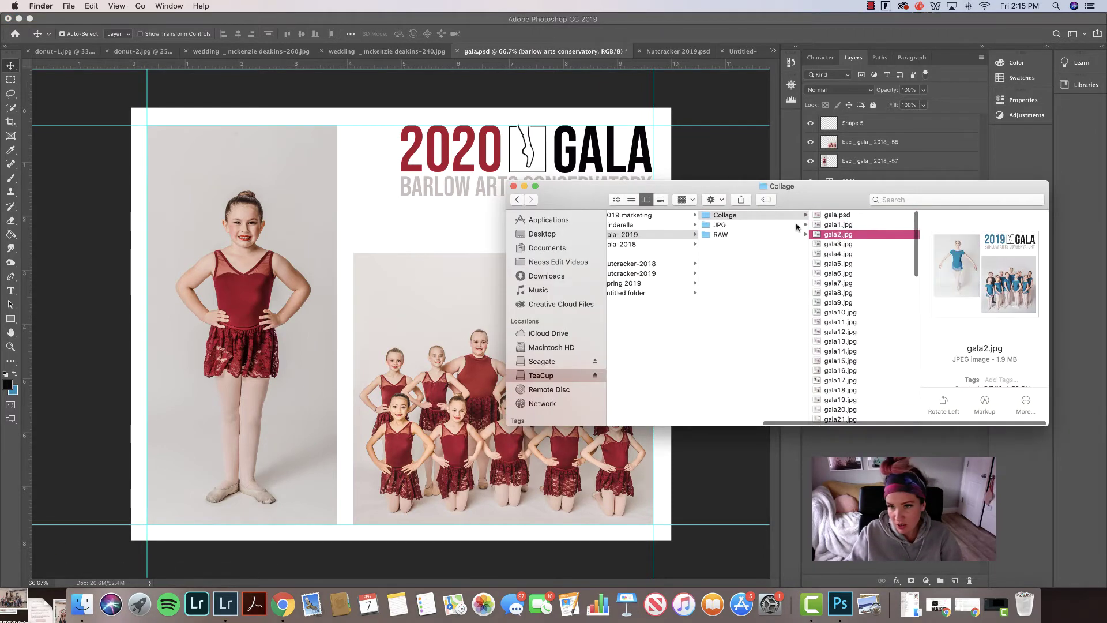
pyautogui.click(713, 225)
pyautogui.click(859, 225)
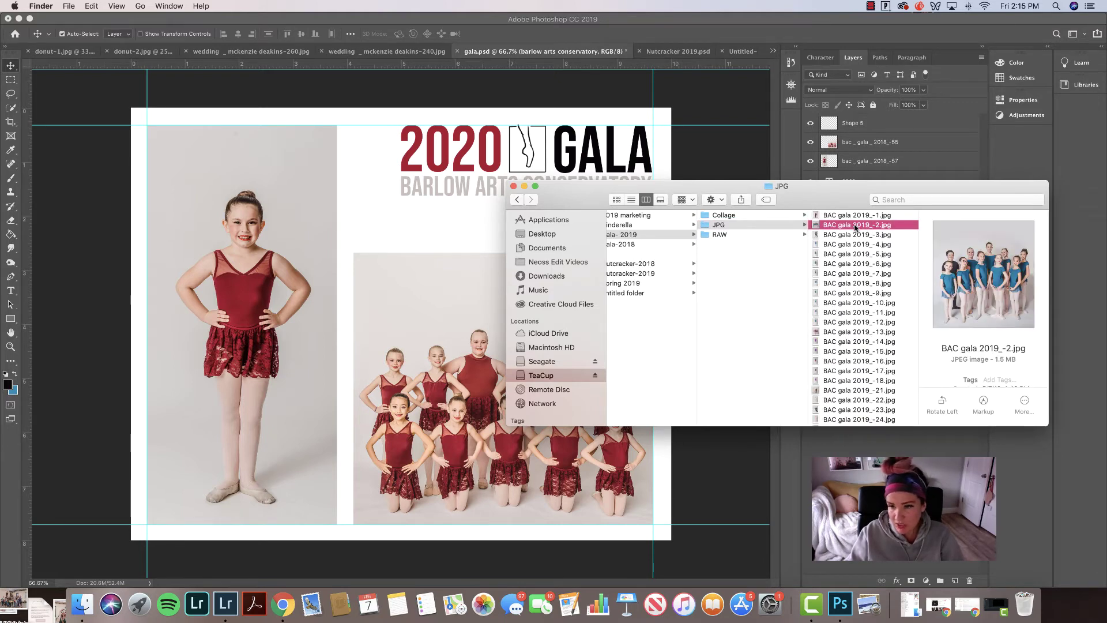
pyautogui.moveTo(856, 226); pyautogui.dragTo(406, 299)
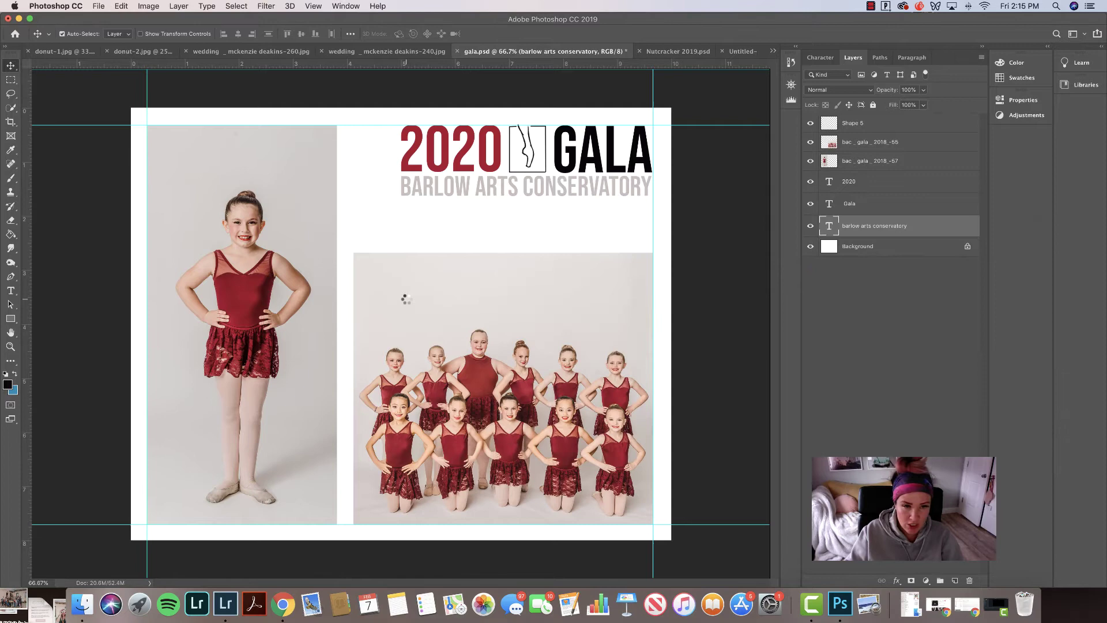
# - Scale the blue-costume group photo to about 43.6% against the lower-right margin guides and hide the red-costume group photo layer
pyautogui.moveTo(353, 222); pyautogui.dragTo(400, 206)
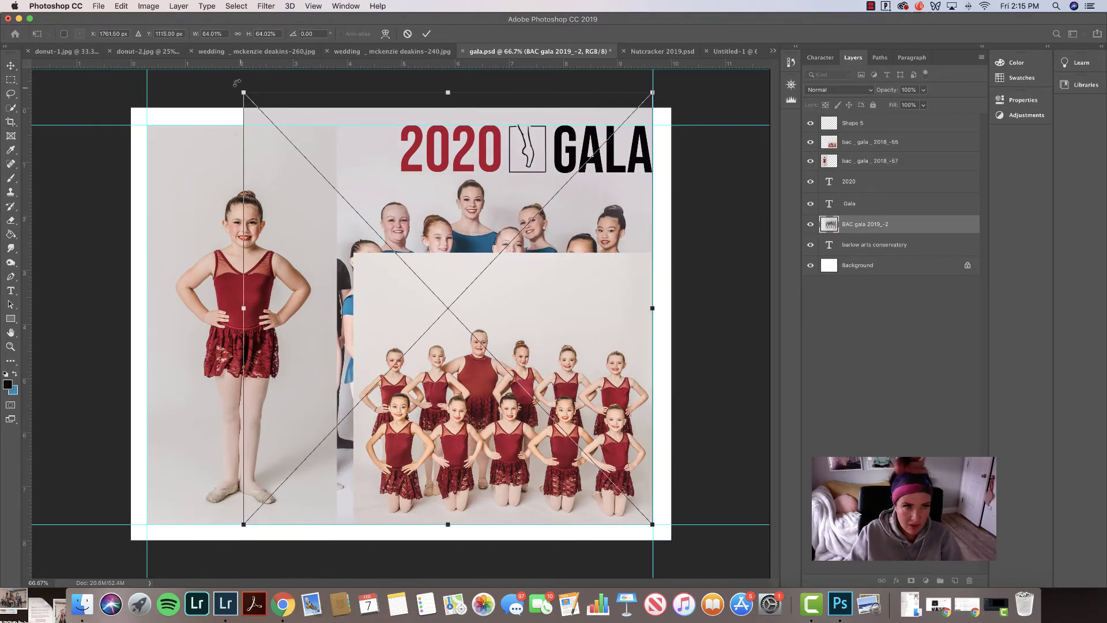
pyautogui.moveTo(244, 92); pyautogui.dragTo(394, 210)
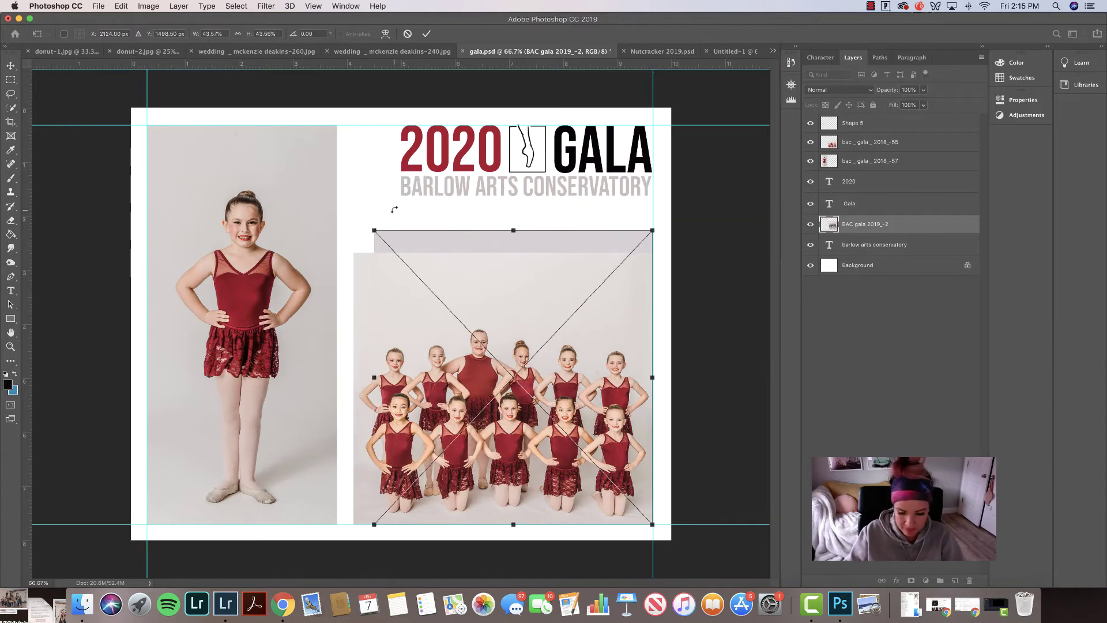
pyautogui.press('Return')
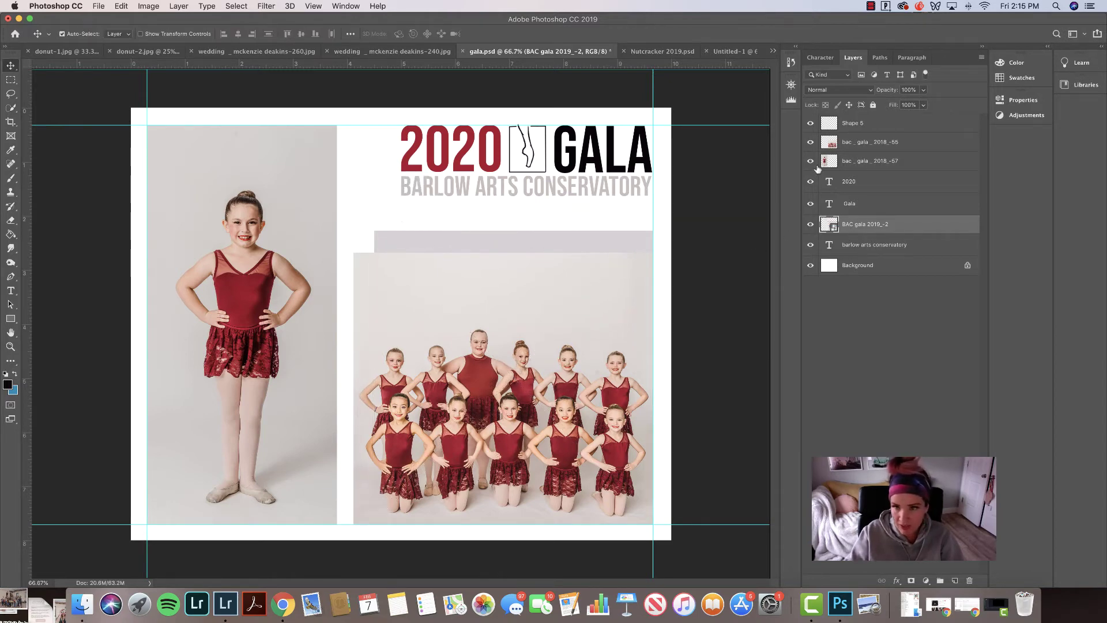
pyautogui.click(409, 315)
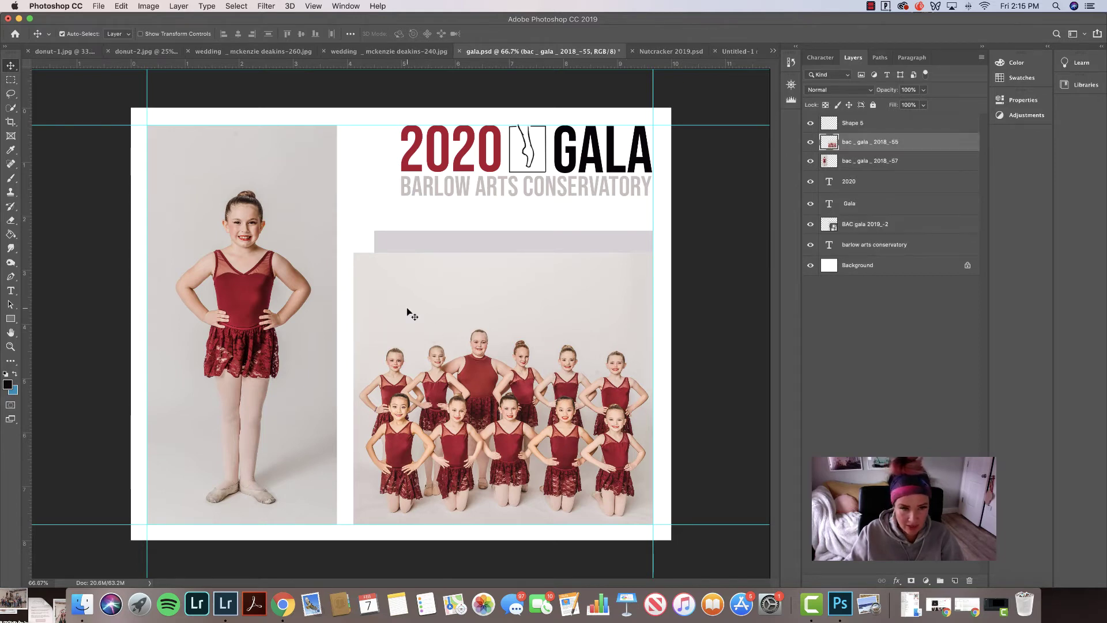
pyautogui.click(811, 144)
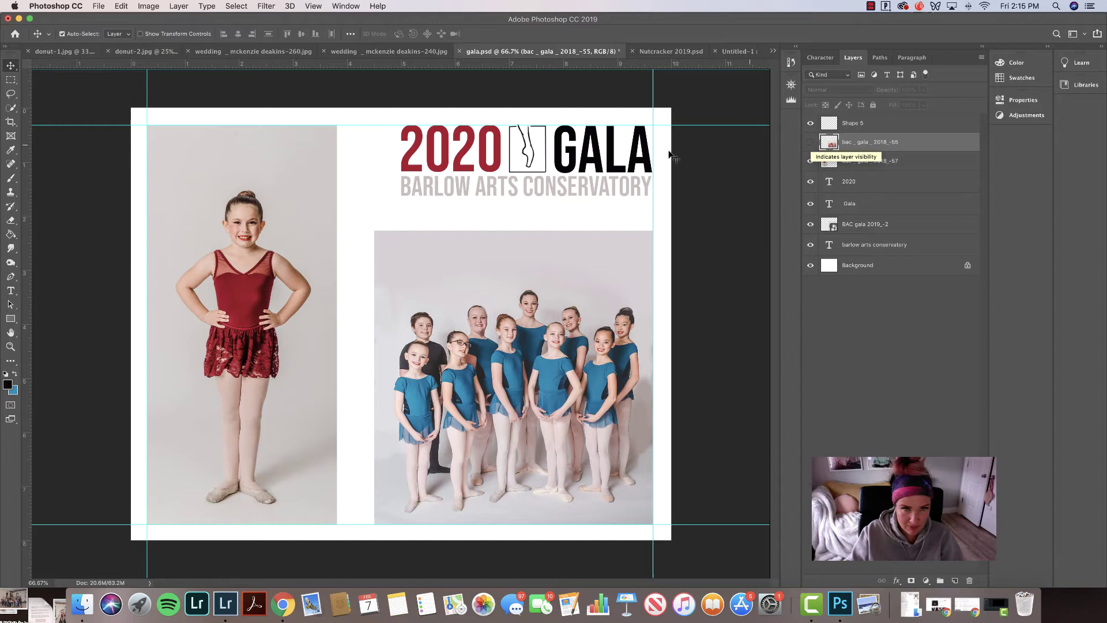
# - Place the individual portrait BAC gala 2019_-3.jpg from the JPG folder into gala.psd
pyautogui.click(83, 600)
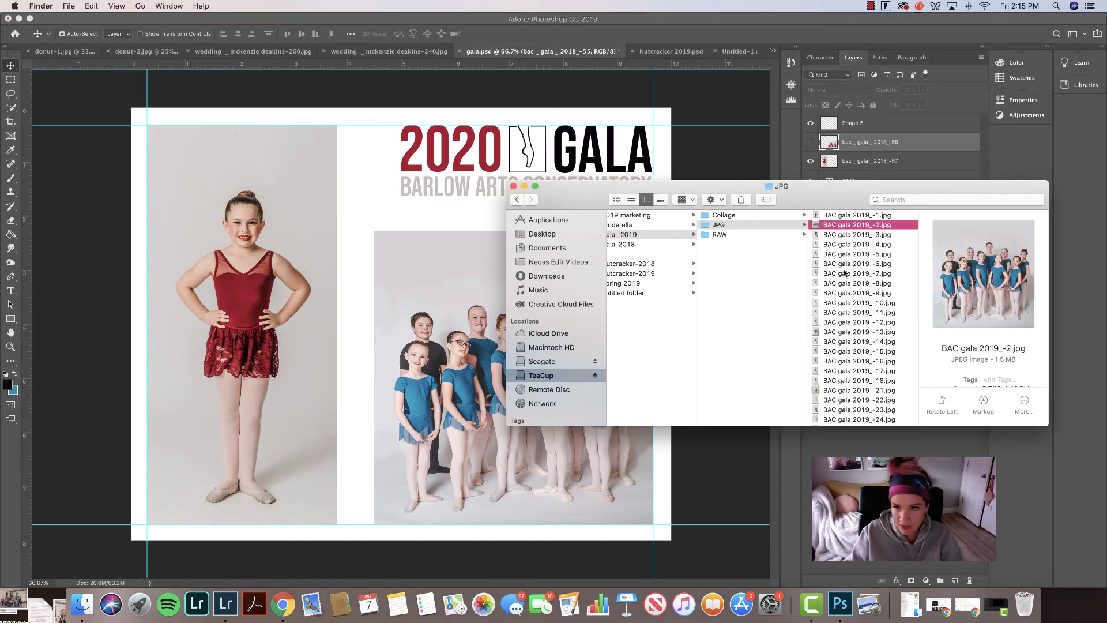
pyautogui.click(844, 243)
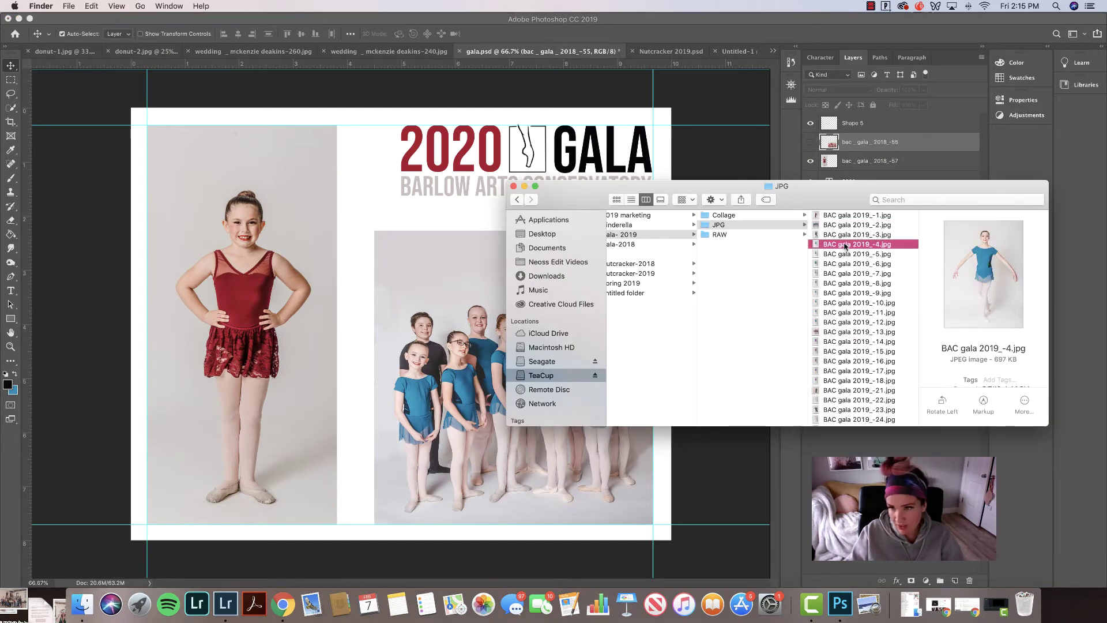
pyautogui.click(839, 238)
pyautogui.click(840, 244)
pyautogui.click(839, 234)
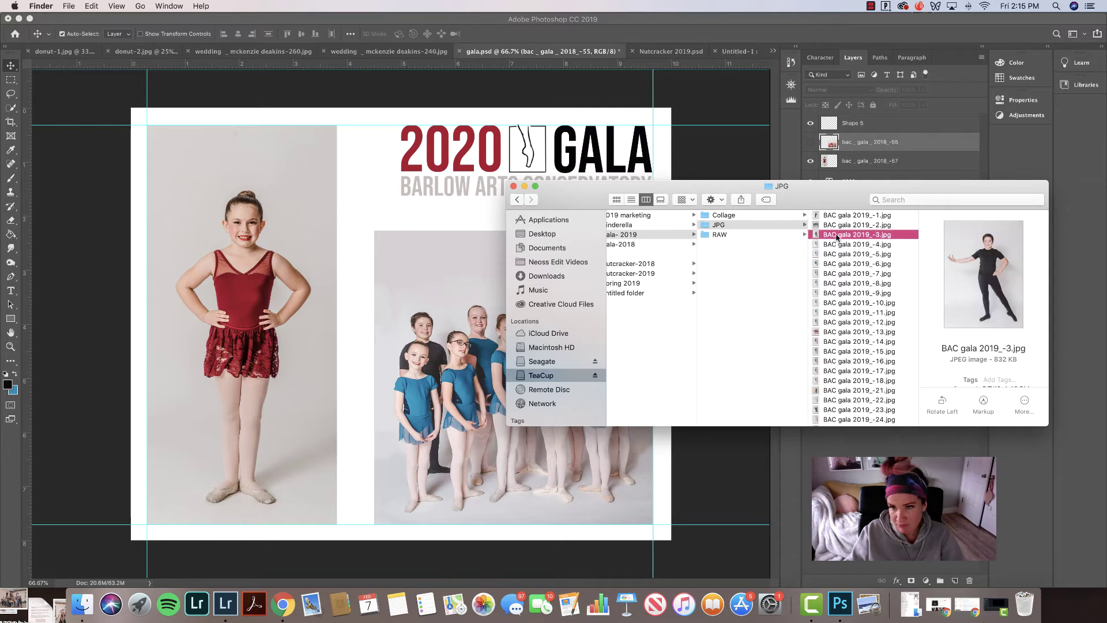
pyautogui.click(261, 318)
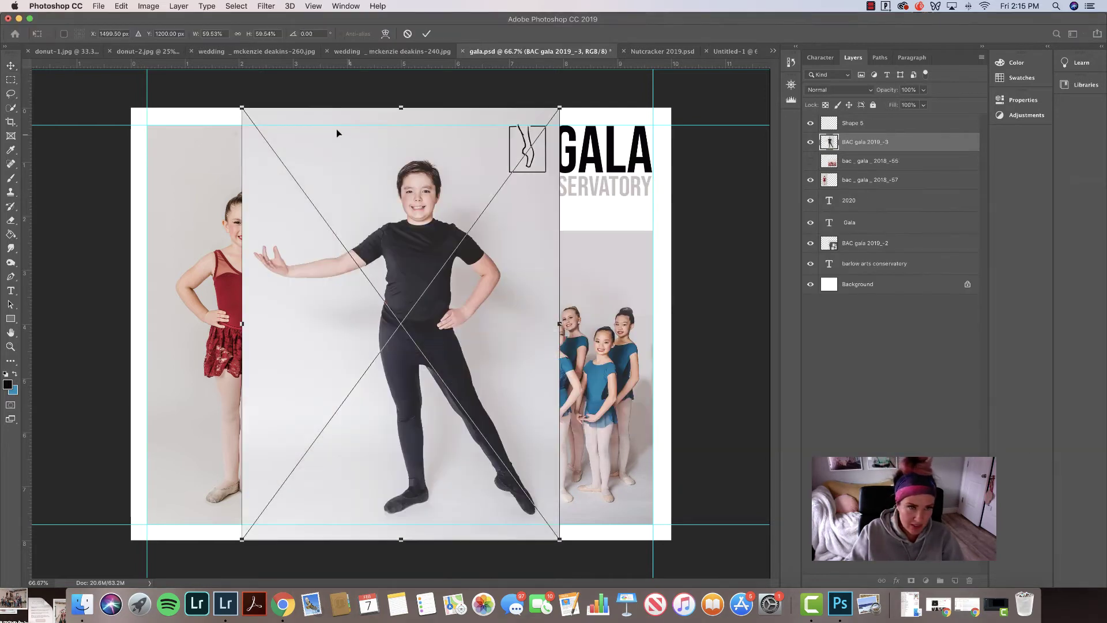
# - Scale the boy's portrait to about 39%, align it to the upper-left margin guides, and hide the red-costume girl's portrait layer
pyautogui.moveTo(242, 110); pyautogui.dragTo(354, 254)
pyautogui.moveTo(449, 314); pyautogui.dragTo(239, 187)
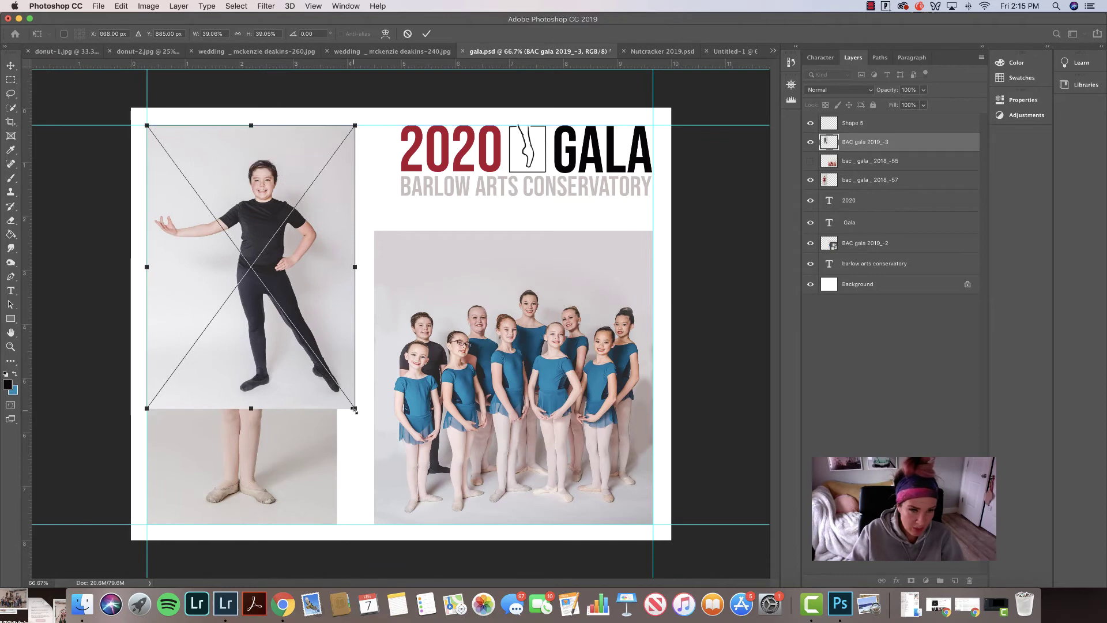
pyautogui.press('Return')
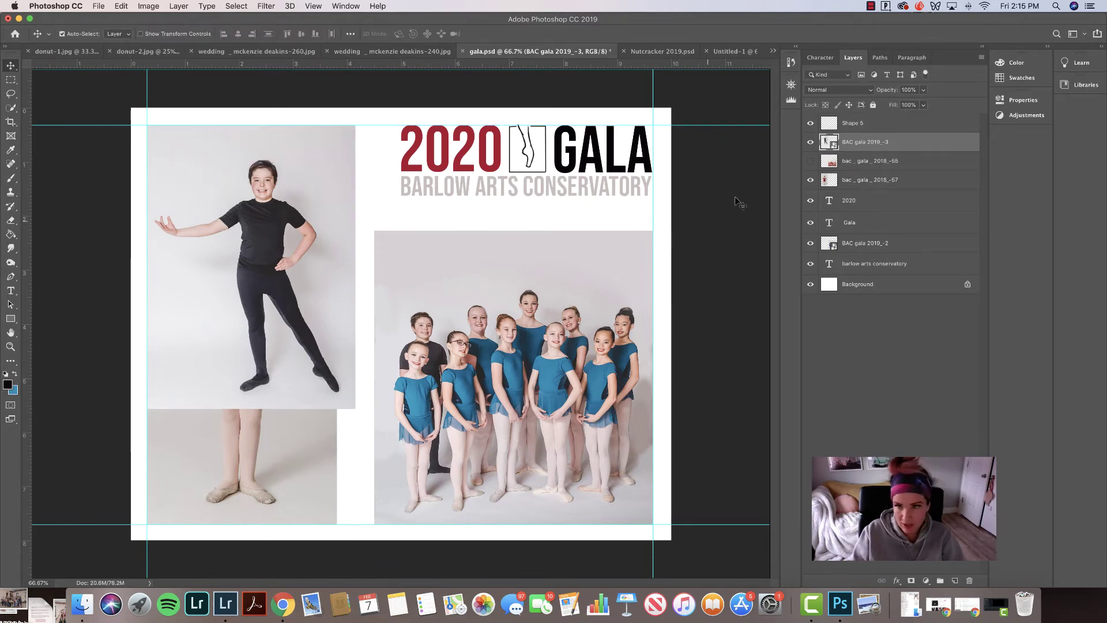
pyautogui.click(810, 180)
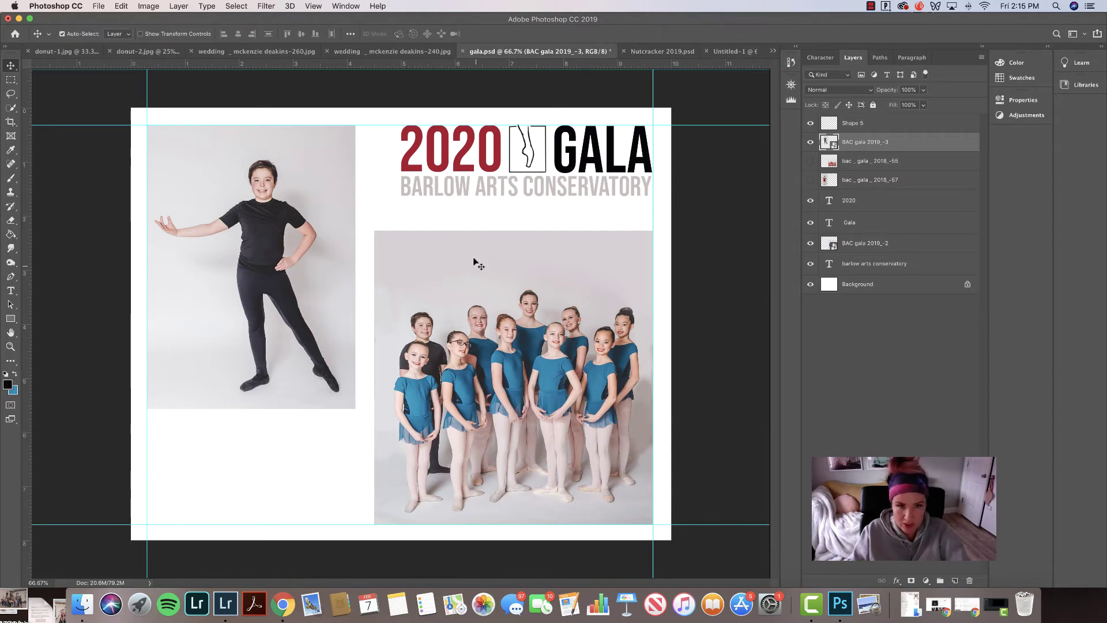
# - Recolor the "2020" text to the blue 028bb2 sampled from a dancer's costume in the group photo
pyautogui.press('t')
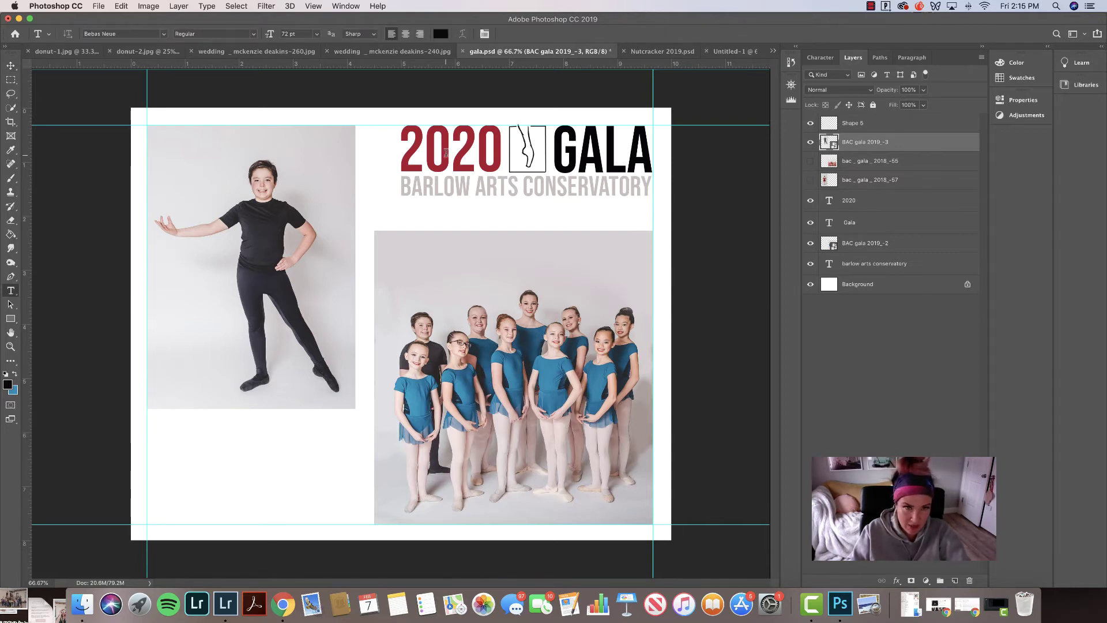
pyautogui.doubleClick(445, 153)
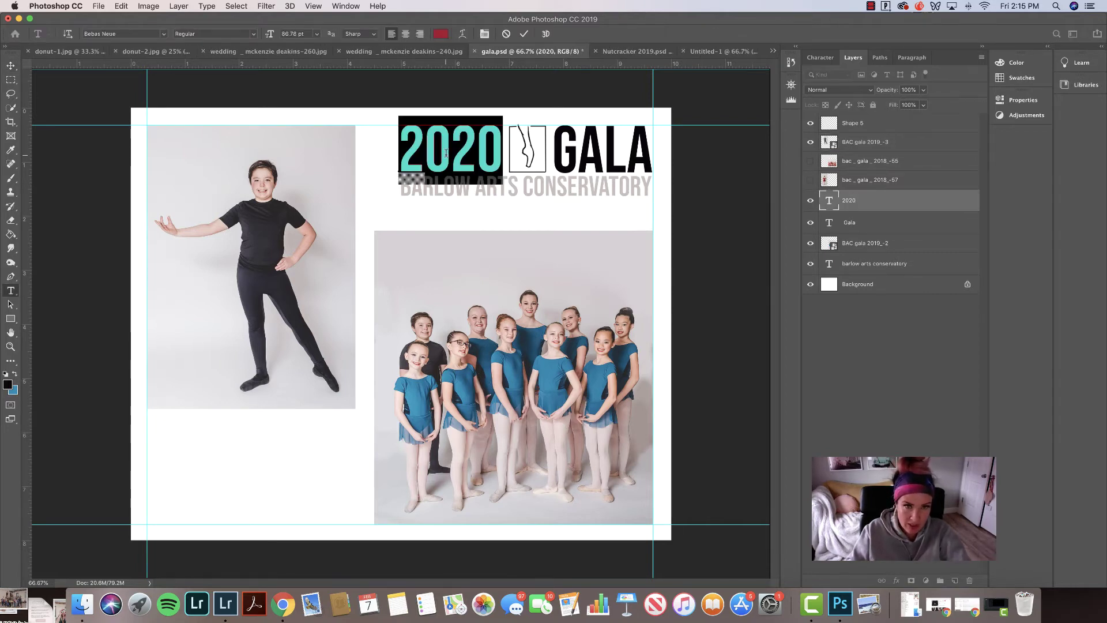
pyautogui.click(7, 385)
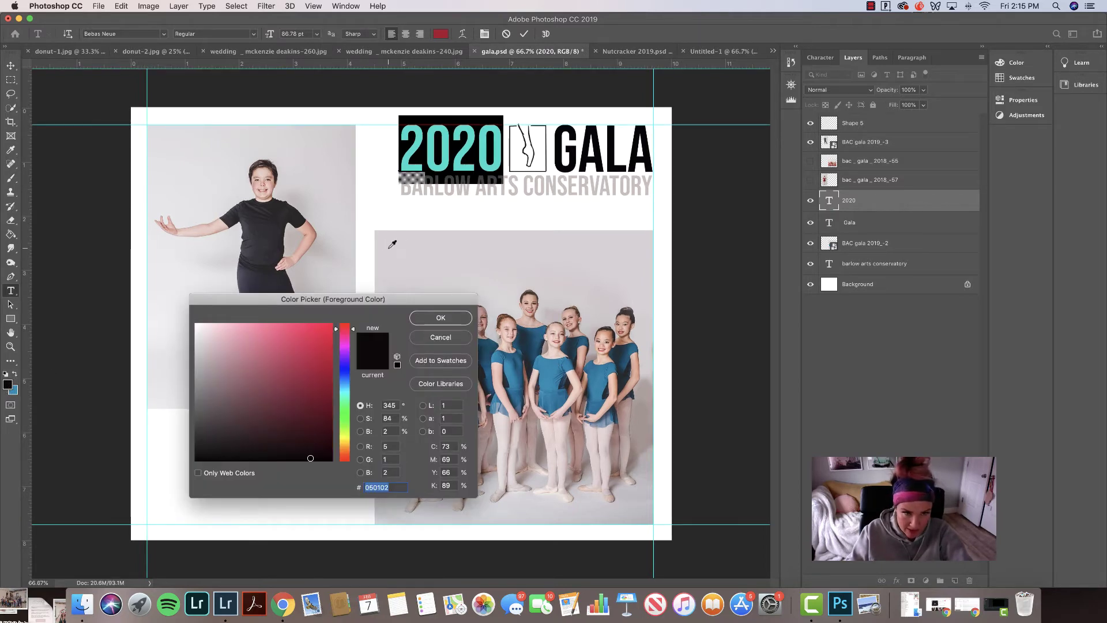
pyautogui.click(550, 365)
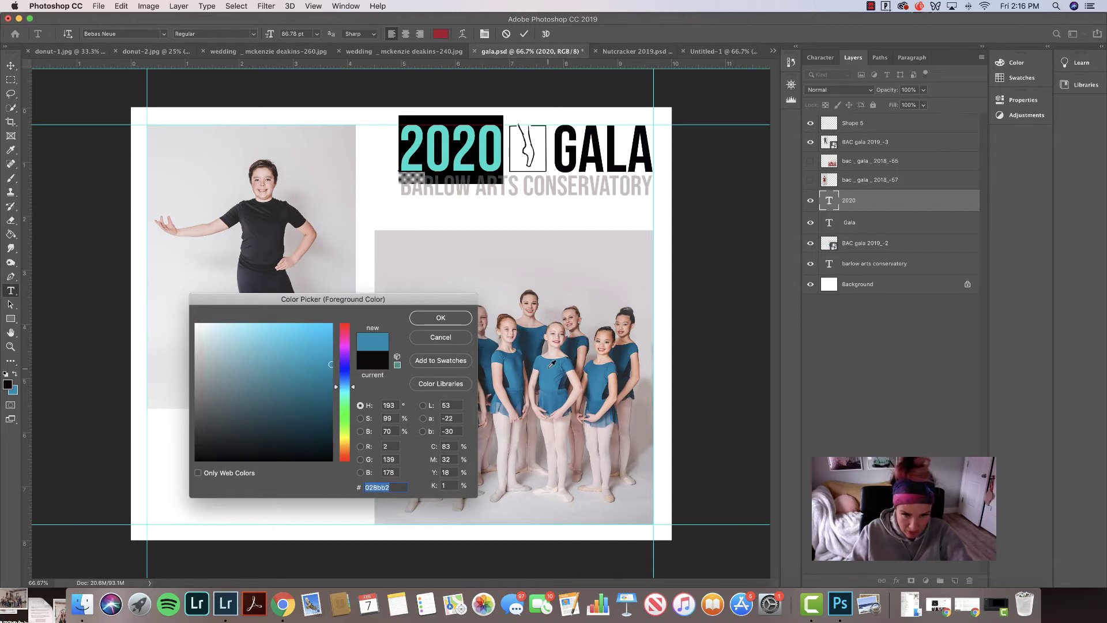
pyautogui.click(440, 318)
pyautogui.click(918, 168)
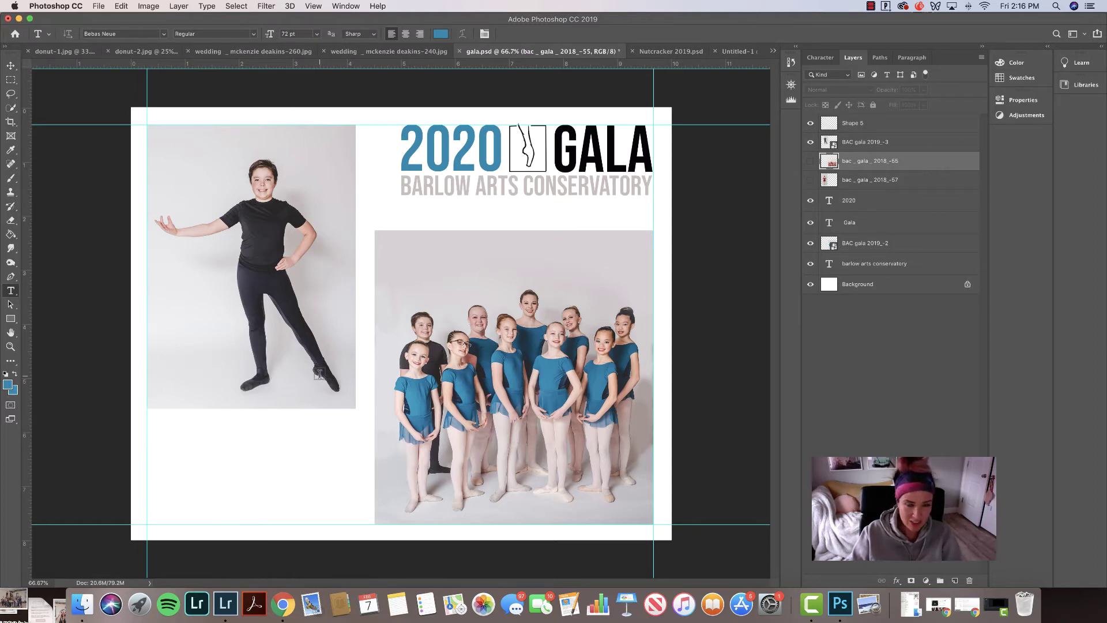
pyautogui.click(98, 5)
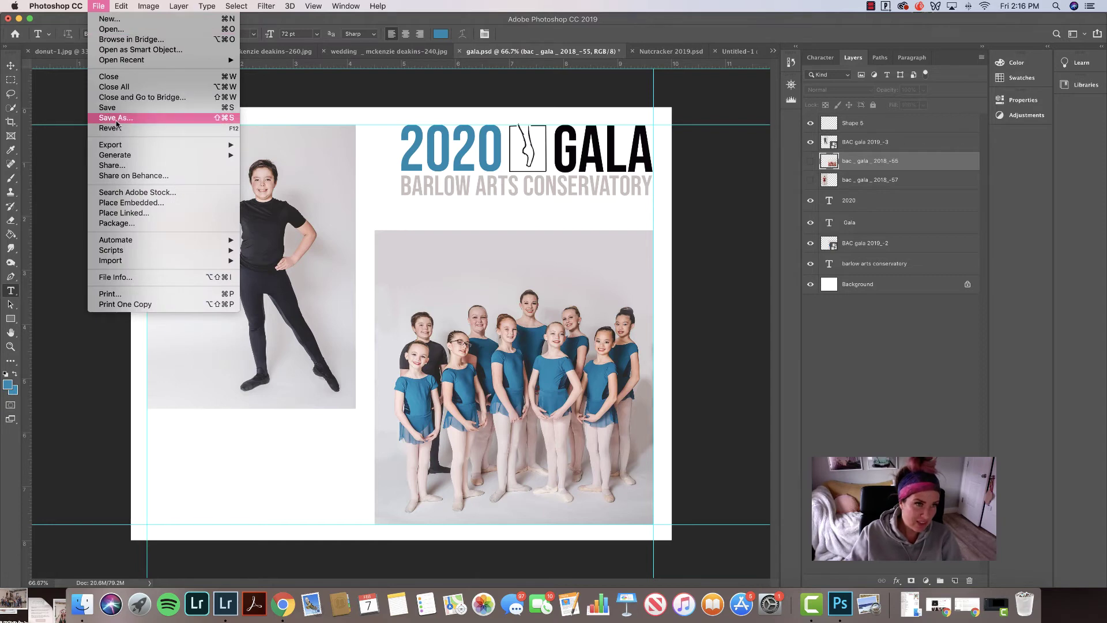
pyautogui.click(116, 119)
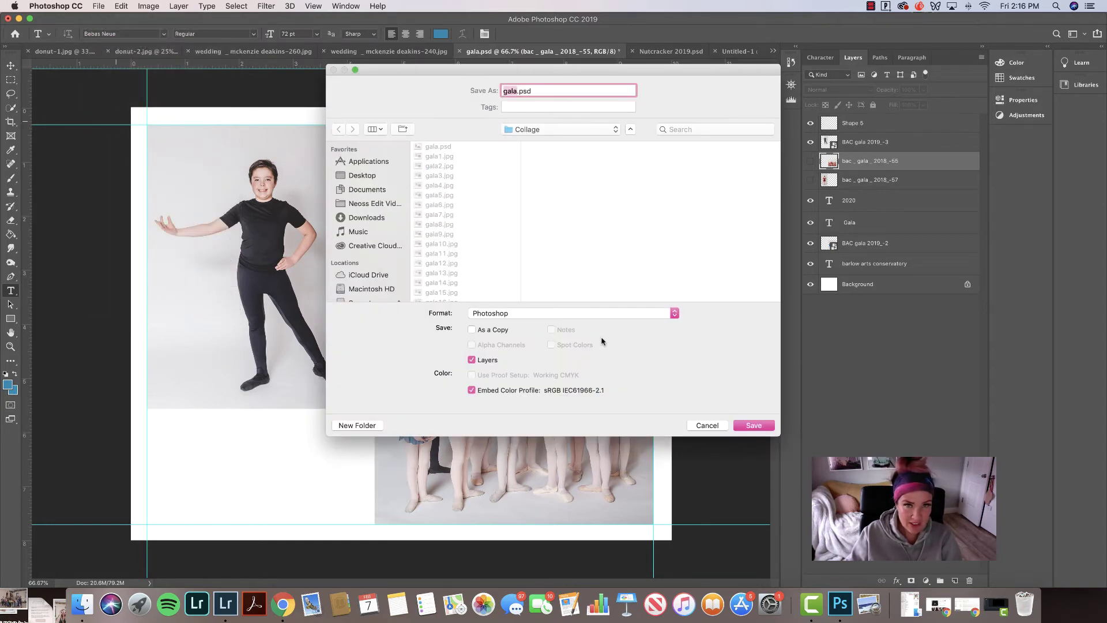
pyautogui.click(714, 426)
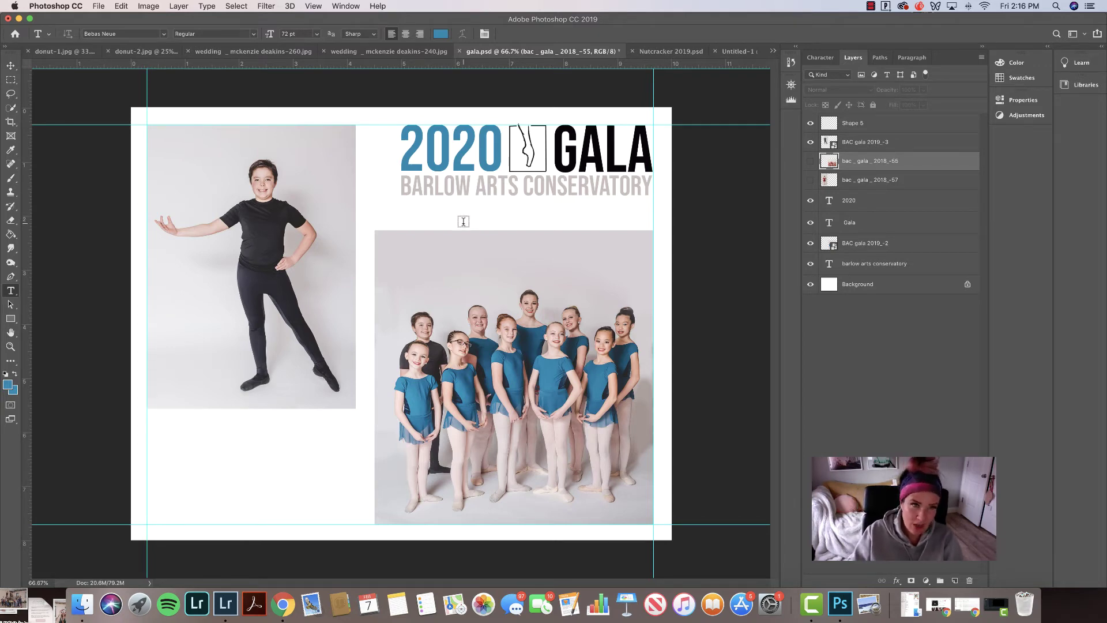
# - Set up saving the layout as a JPEG copy in the Collage folder inside Gala-2018
pyautogui.click(99, 6)
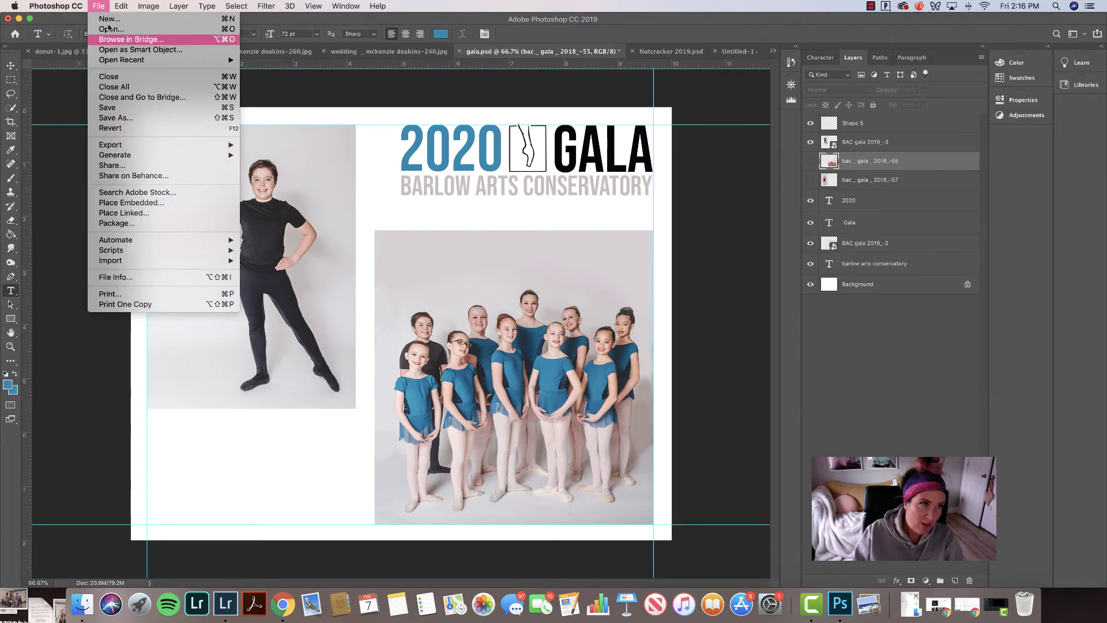
pyautogui.click(112, 119)
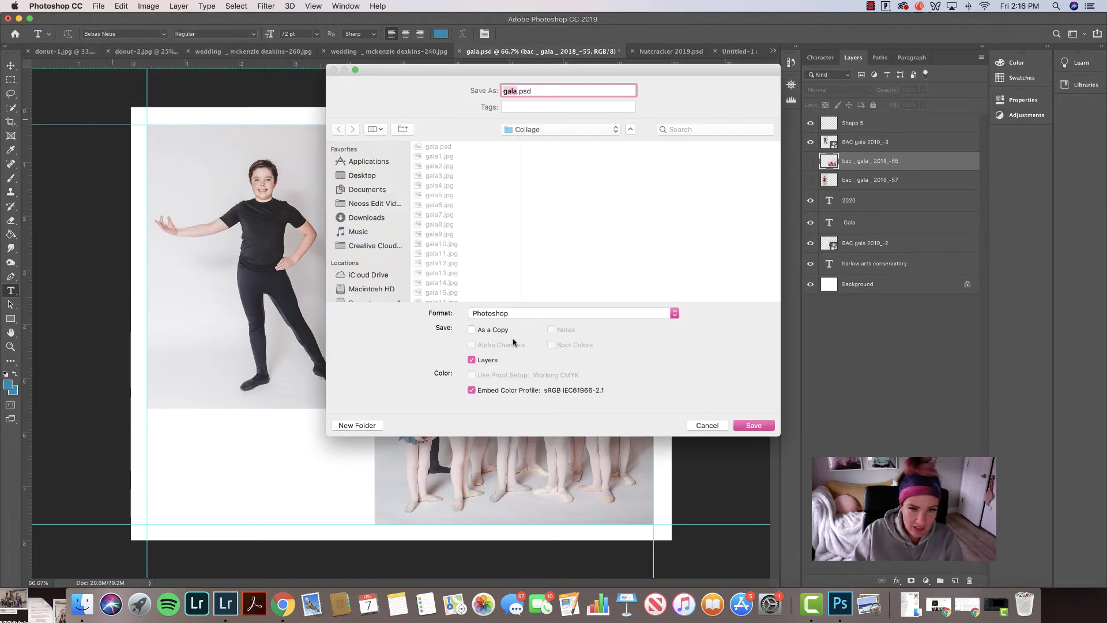
pyautogui.click(506, 314)
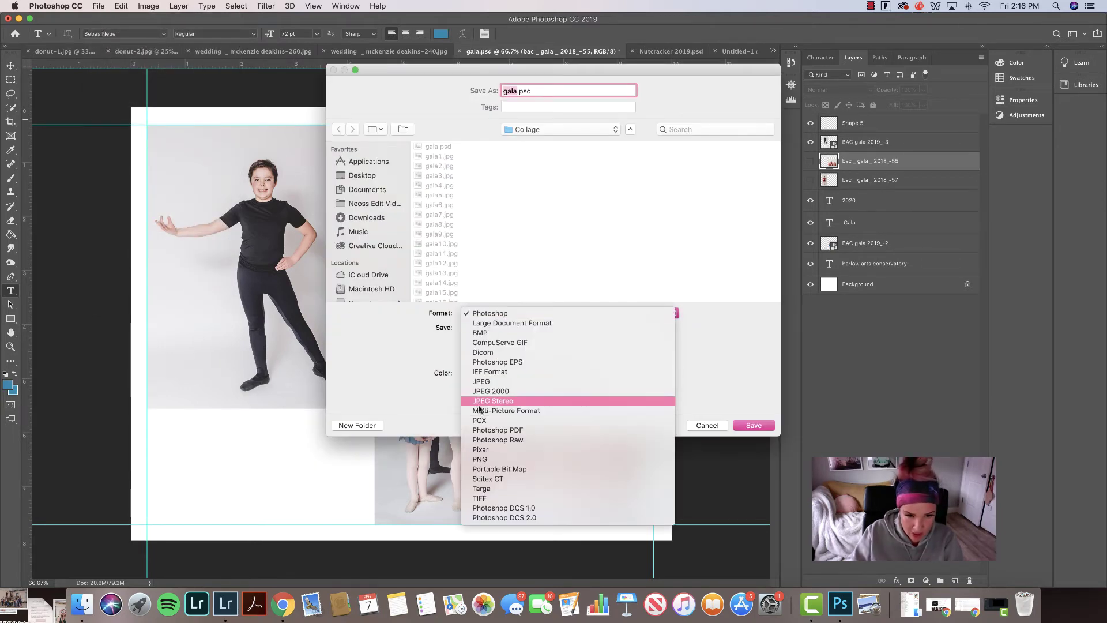
pyautogui.click(478, 383)
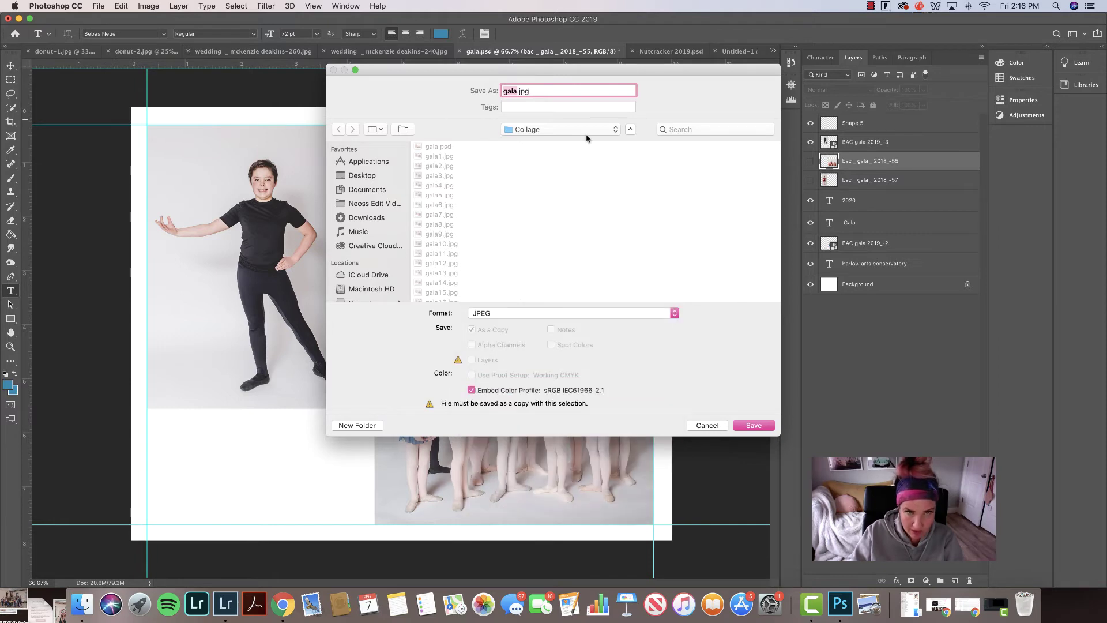
pyautogui.click(523, 132)
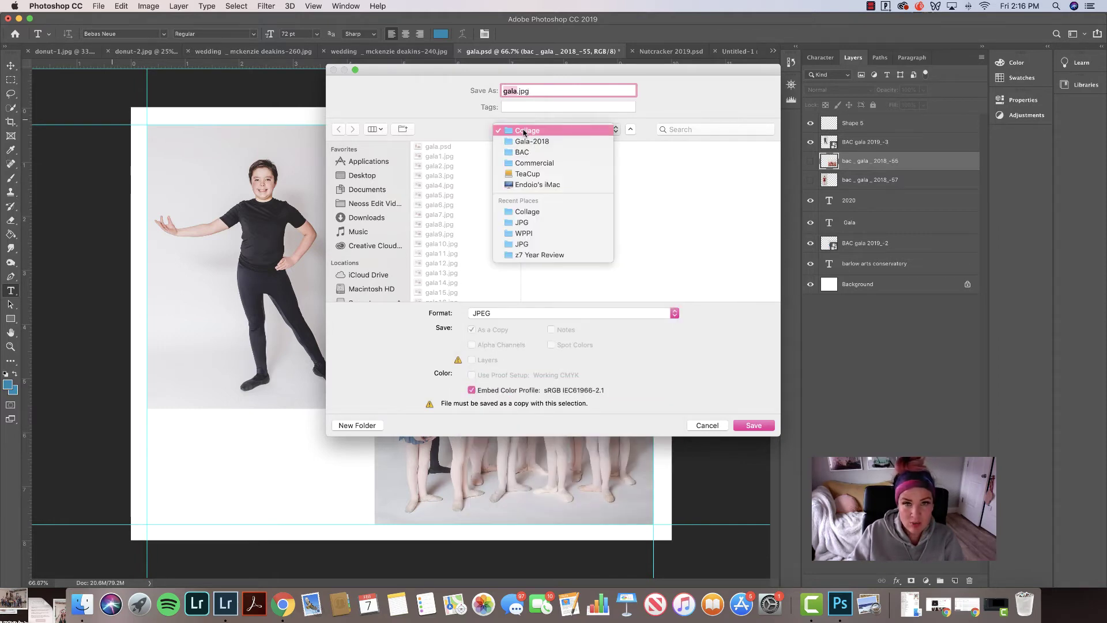
pyautogui.click(524, 143)
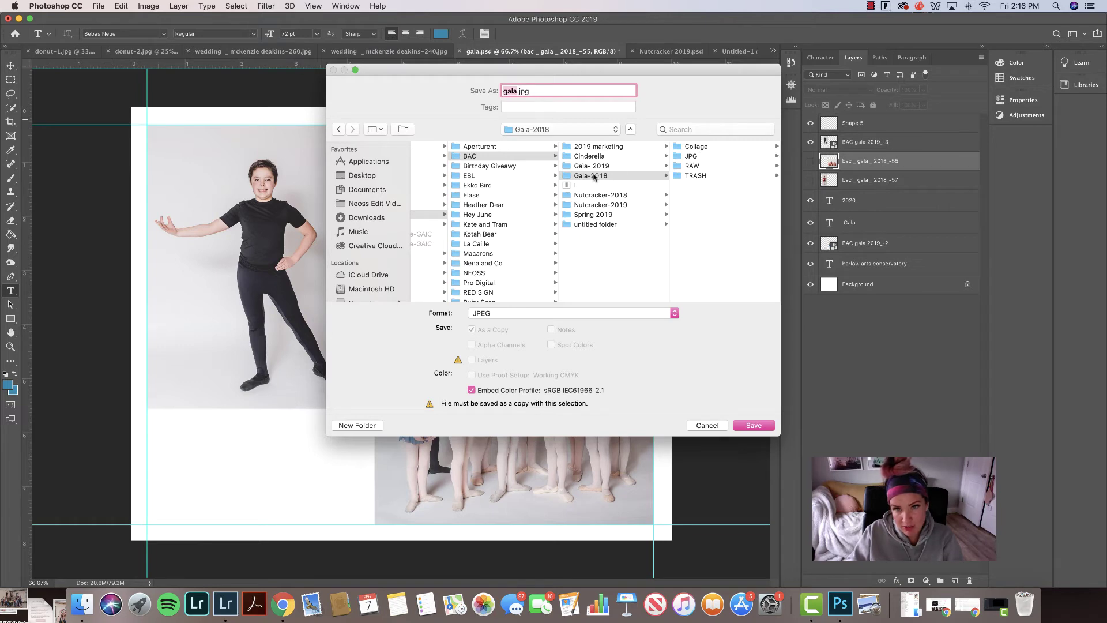
pyautogui.click(697, 147)
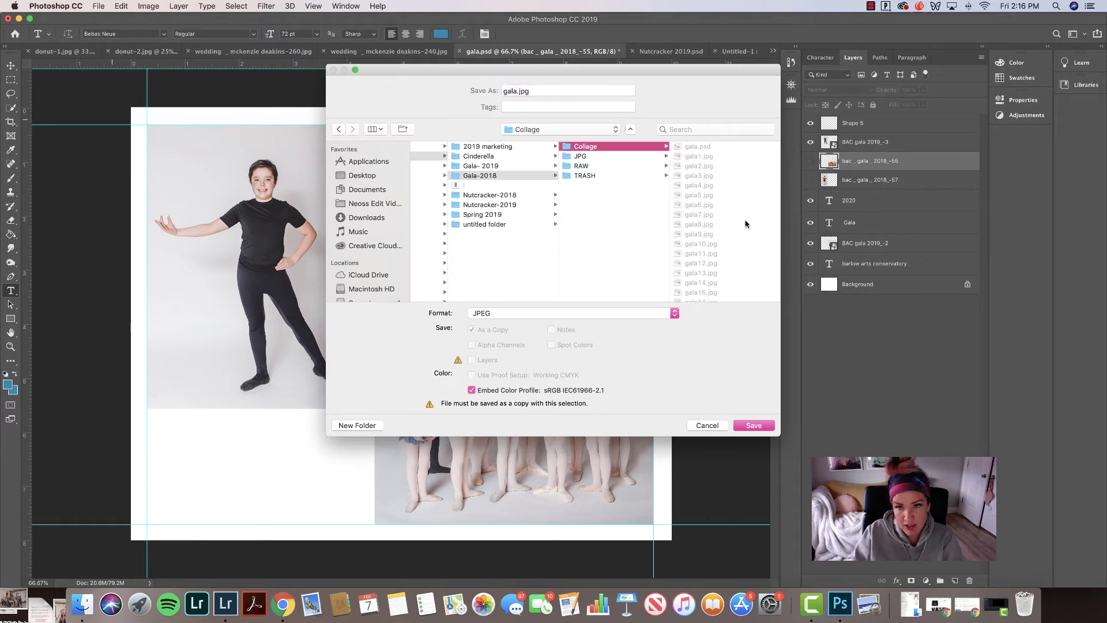
# - Name the JPEG copy bacgala1.jpg and save it at quality 12 (Maximum) with the Baseline ("Standard") format
pyautogui.click(516, 91)
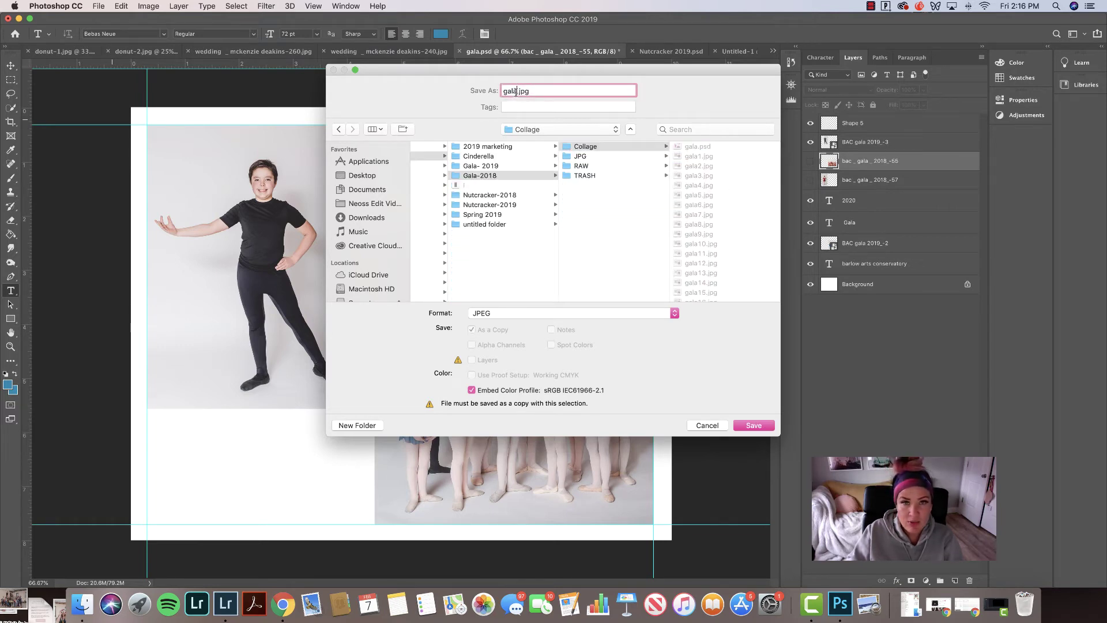
pyautogui.moveTo(516, 92); pyautogui.dragTo(503, 92)
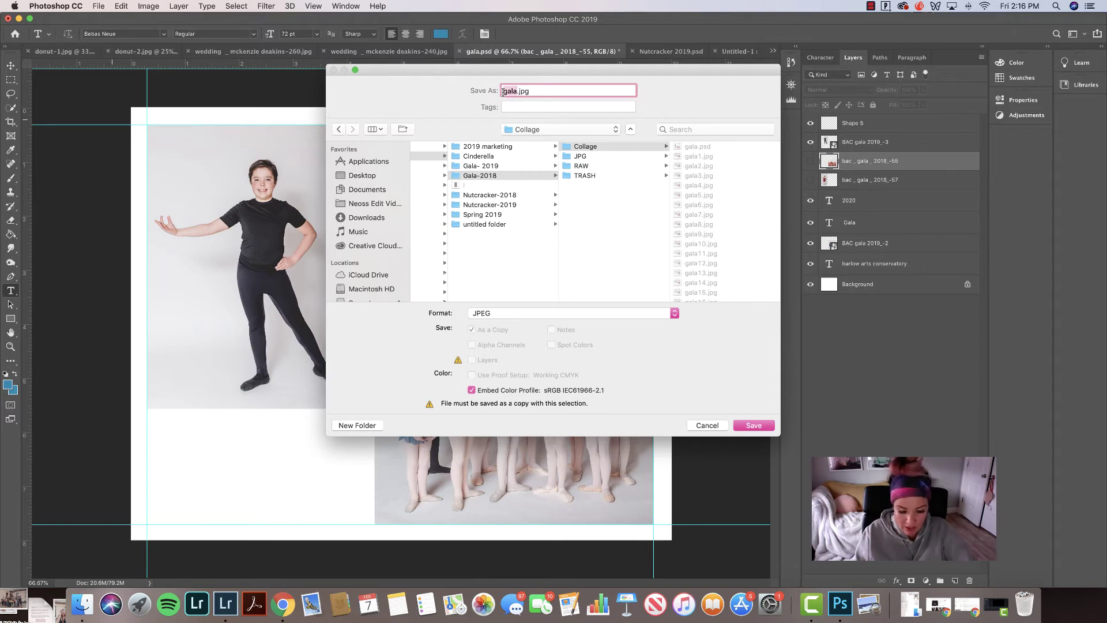
pyautogui.write('bac')
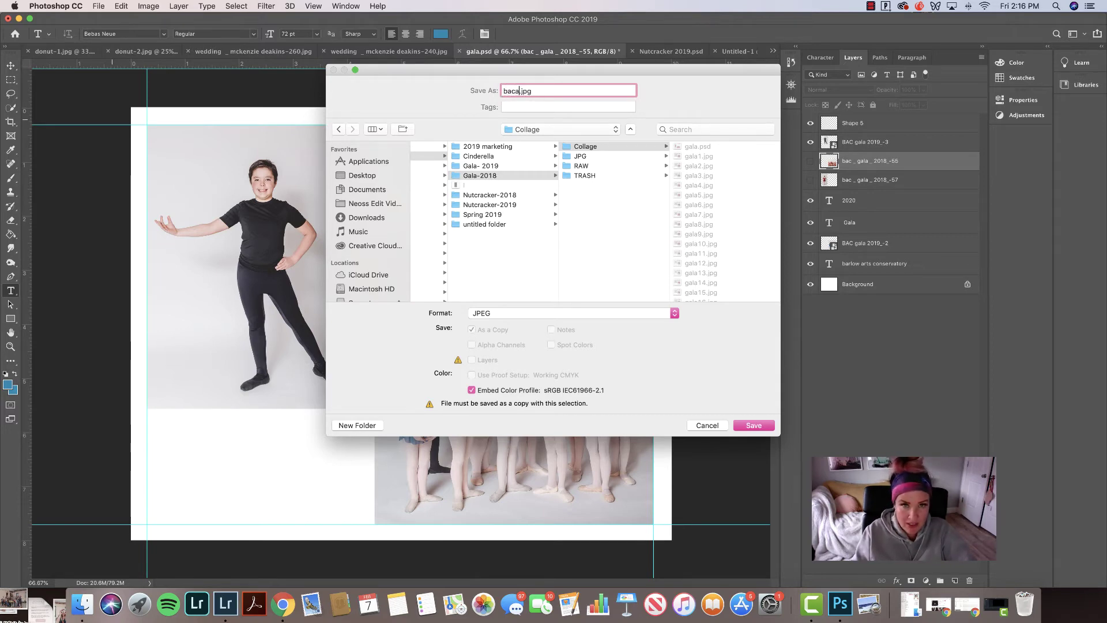
pyautogui.write('gala1')
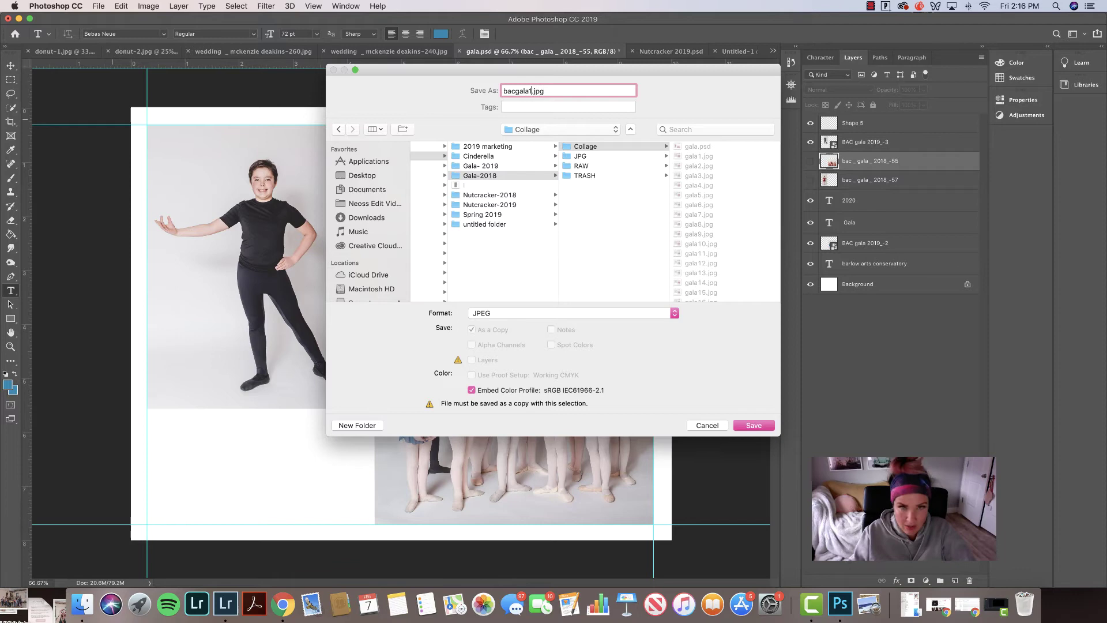
pyautogui.click(764, 426)
pyautogui.moveTo(563, 233); pyautogui.dragTo(590, 228)
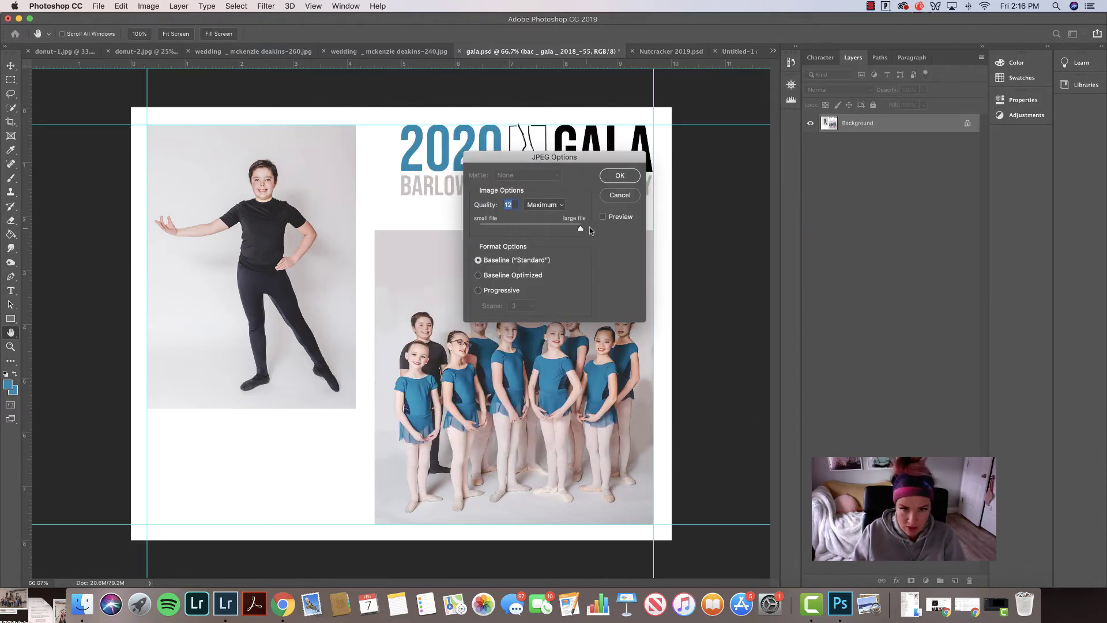
pyautogui.click(612, 180)
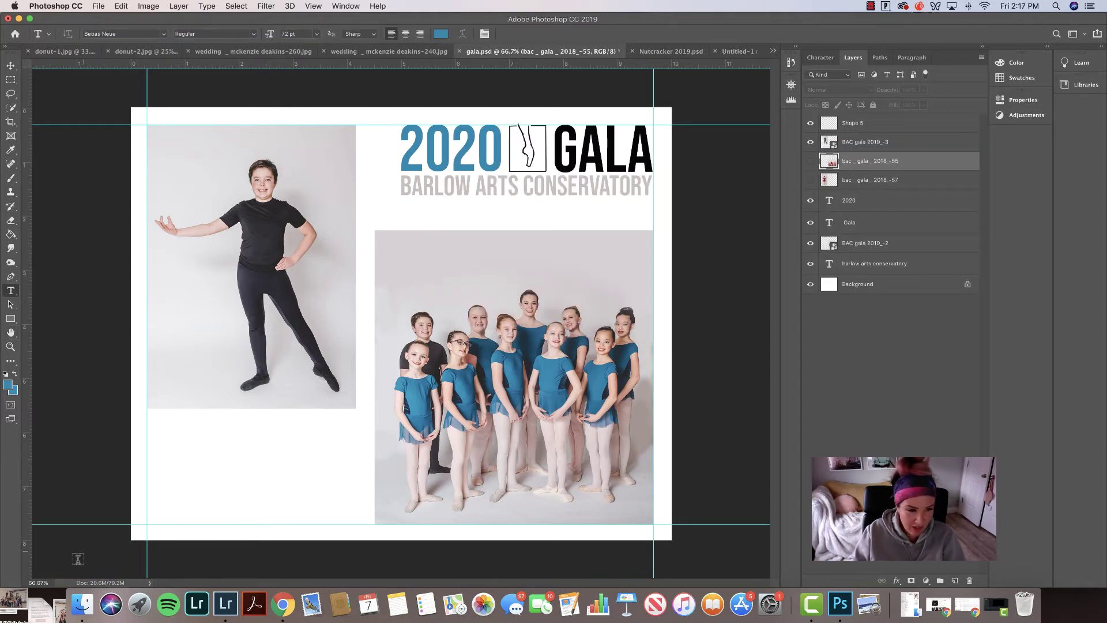
# - Place the individual portrait BAC gala 2019_-4.jpg from the JPG folder into gala.psd
pyautogui.click(82, 604)
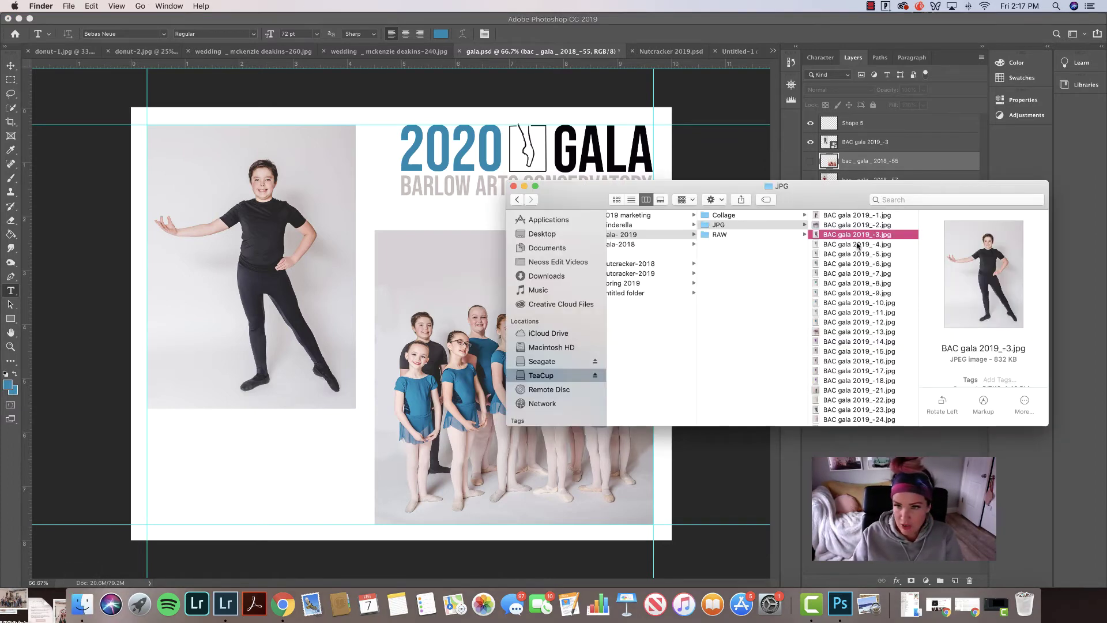
pyautogui.click(859, 245)
pyautogui.moveTo(863, 248); pyautogui.dragTo(311, 265)
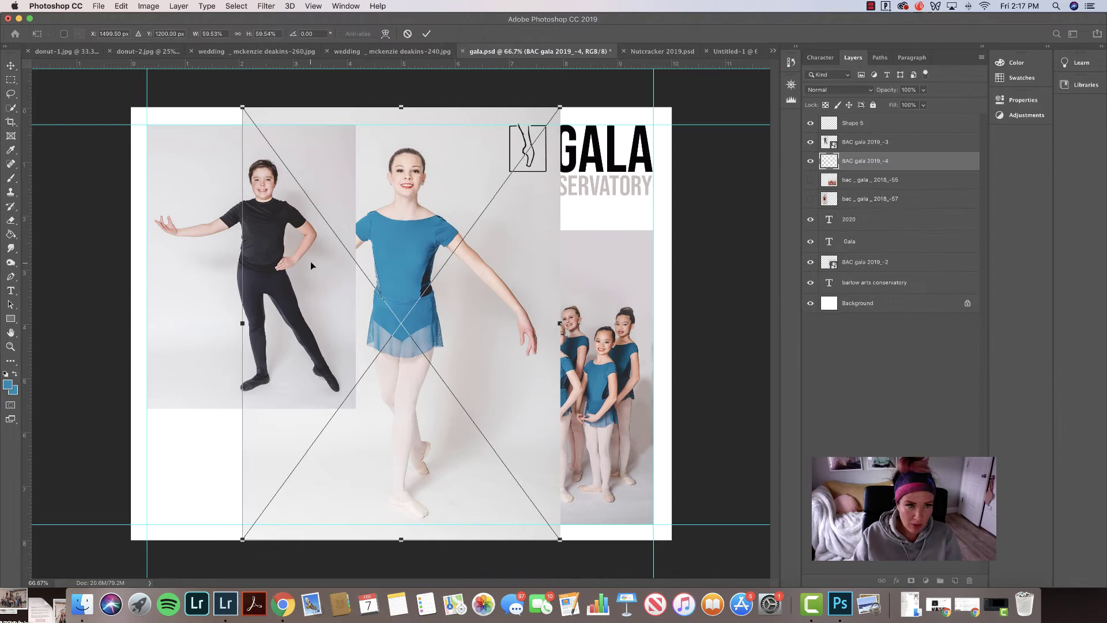
# - Scale the blue-costume girl's portrait to match the boy's portrait size at the upper-left margin guides, and hide the boy's portrait layer
pyautogui.moveTo(242, 107); pyautogui.dragTo(371, 230)
pyautogui.moveTo(485, 311); pyautogui.dragTo(241, 171)
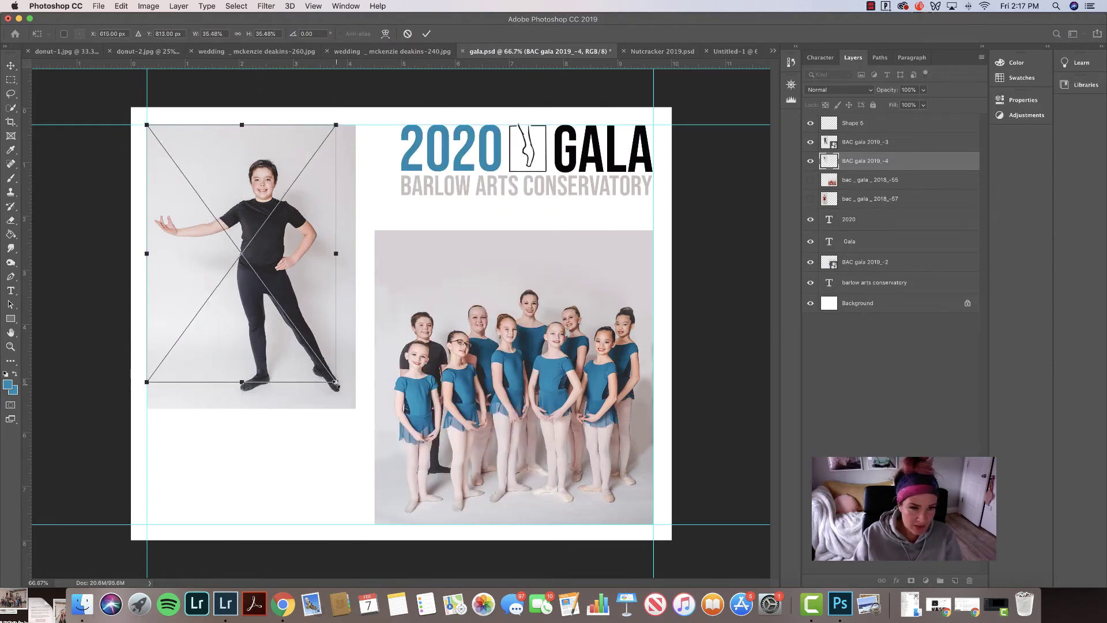
pyautogui.moveTo(335, 382); pyautogui.dragTo(362, 414)
pyautogui.press('Return')
pyautogui.press('t')
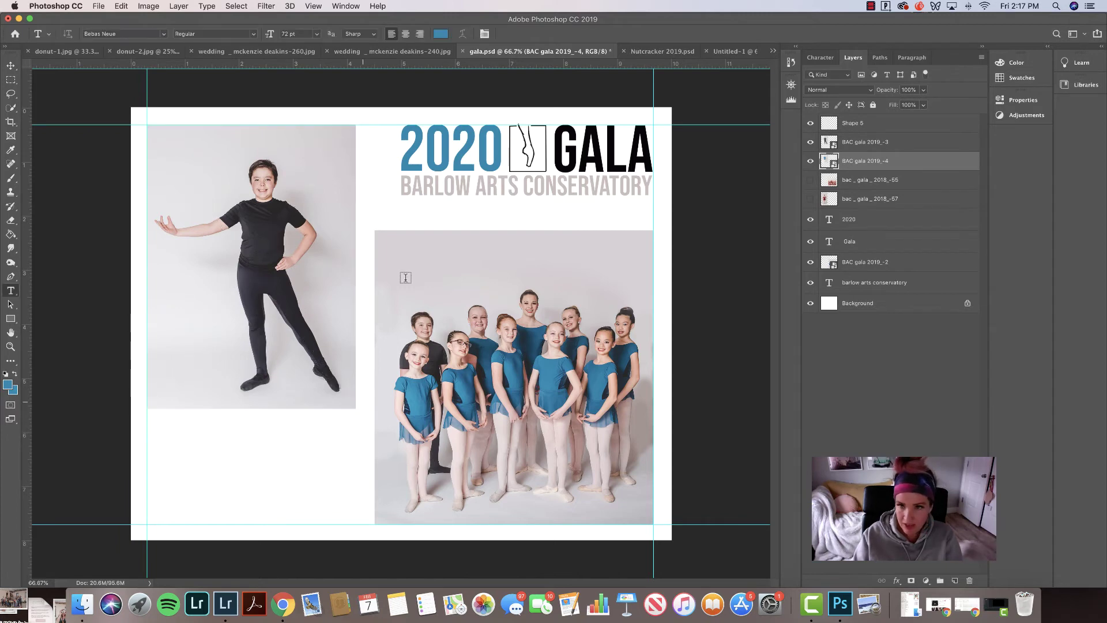
pyautogui.click(812, 143)
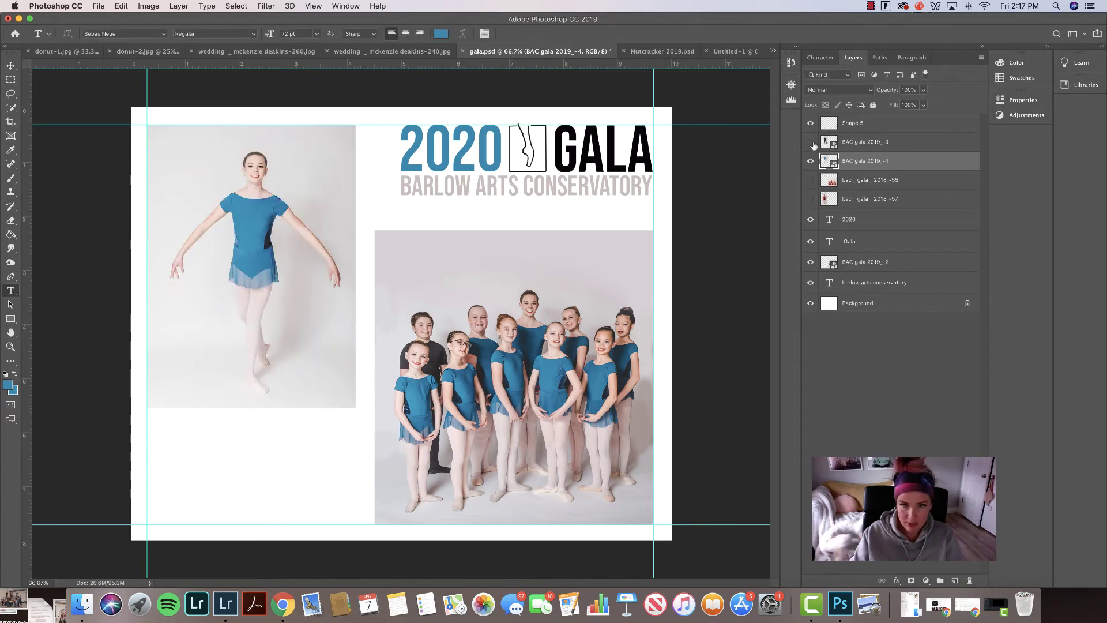
# - Save the girl's version of the layout as bacgala2.jpg in the Collage folder, a JPEG at quality 12 (Maximum)
pyautogui.click(99, 6)
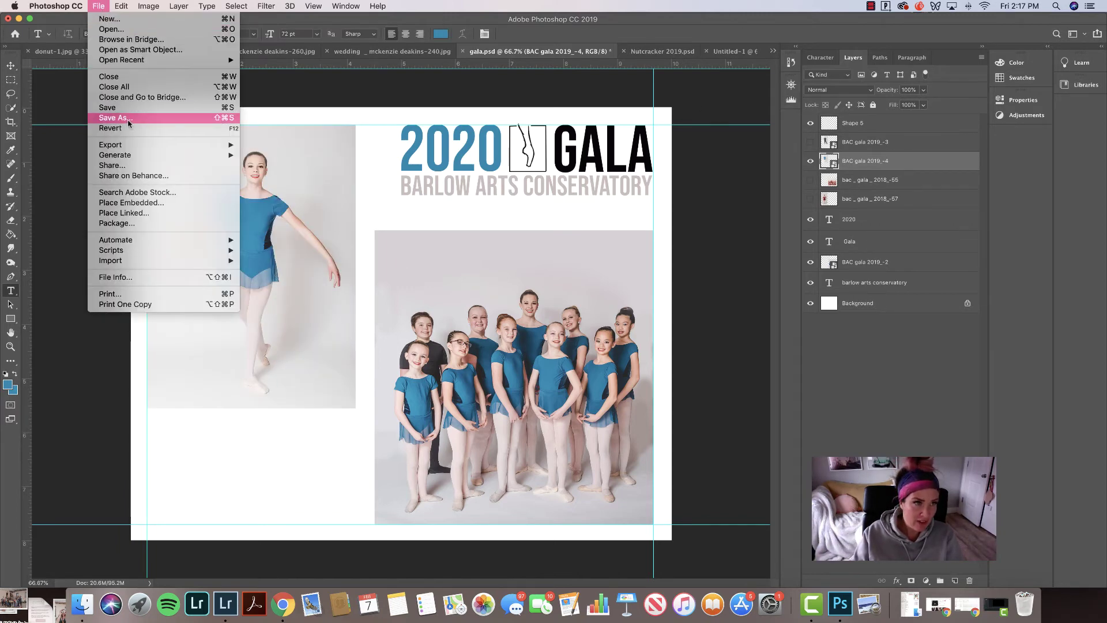
pyautogui.click(128, 117)
pyautogui.click(574, 313)
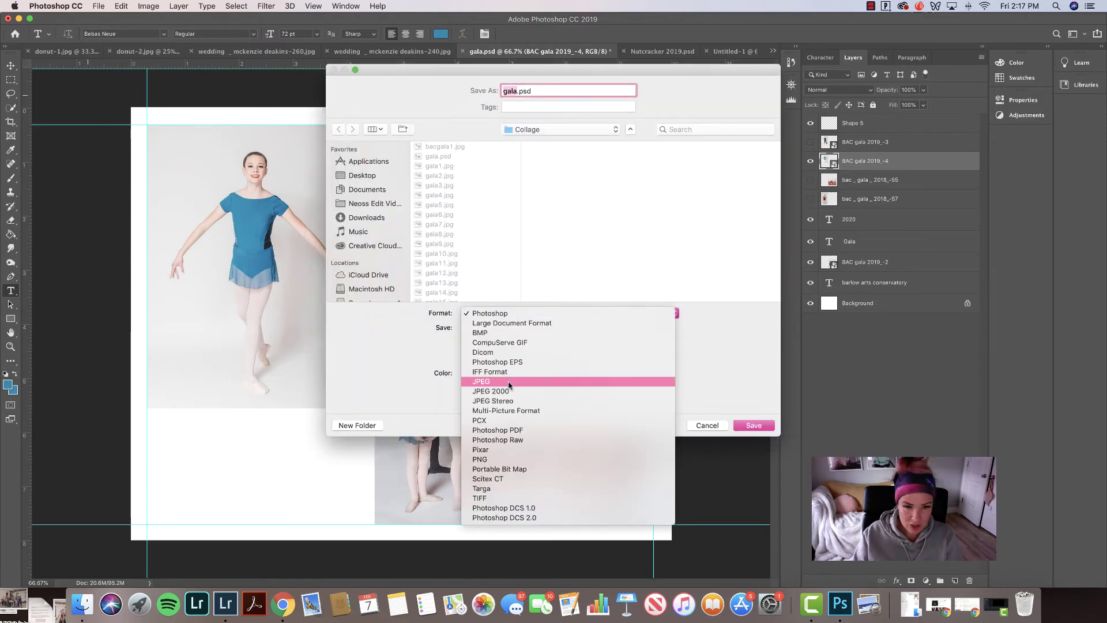
pyautogui.click(501, 377)
pyautogui.click(454, 146)
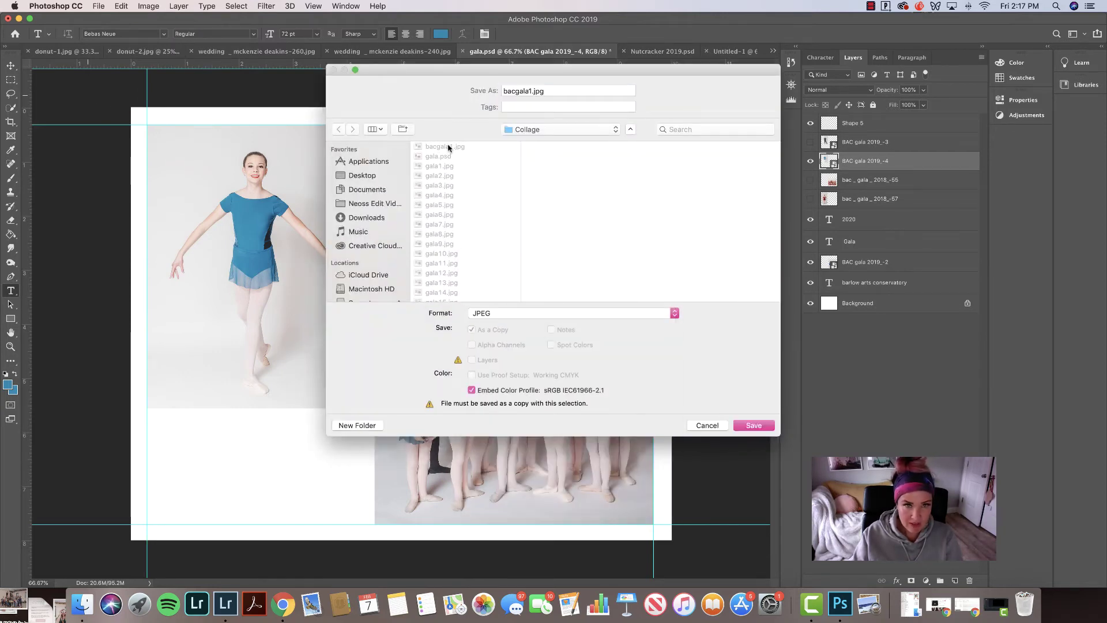
pyautogui.click(532, 90)
pyautogui.press('BackSpace')
pyautogui.write('2')
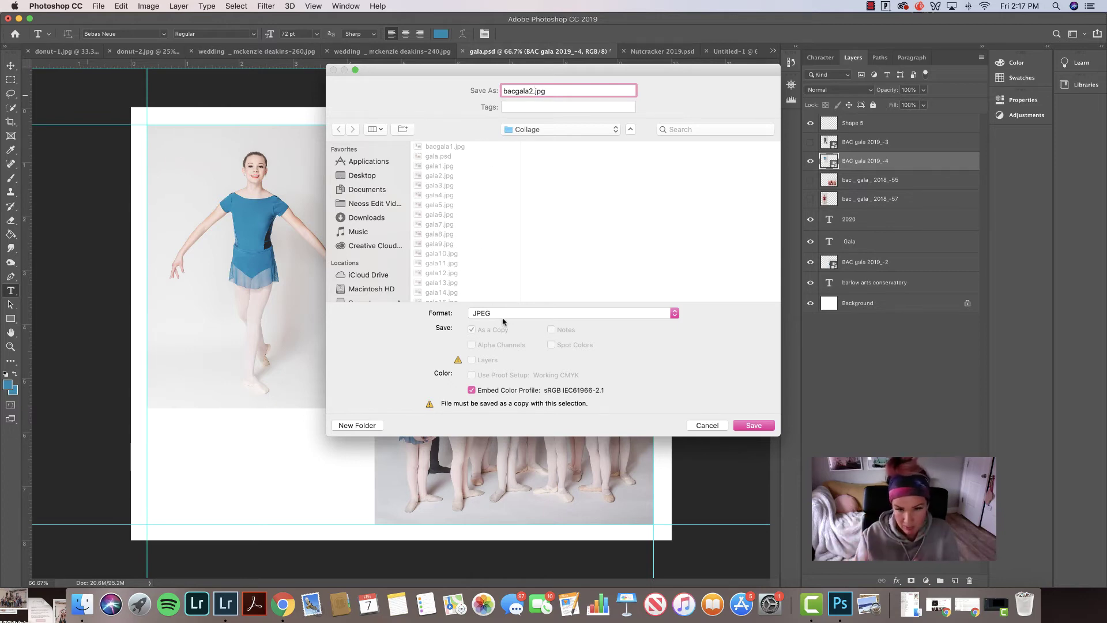
pyautogui.click(754, 425)
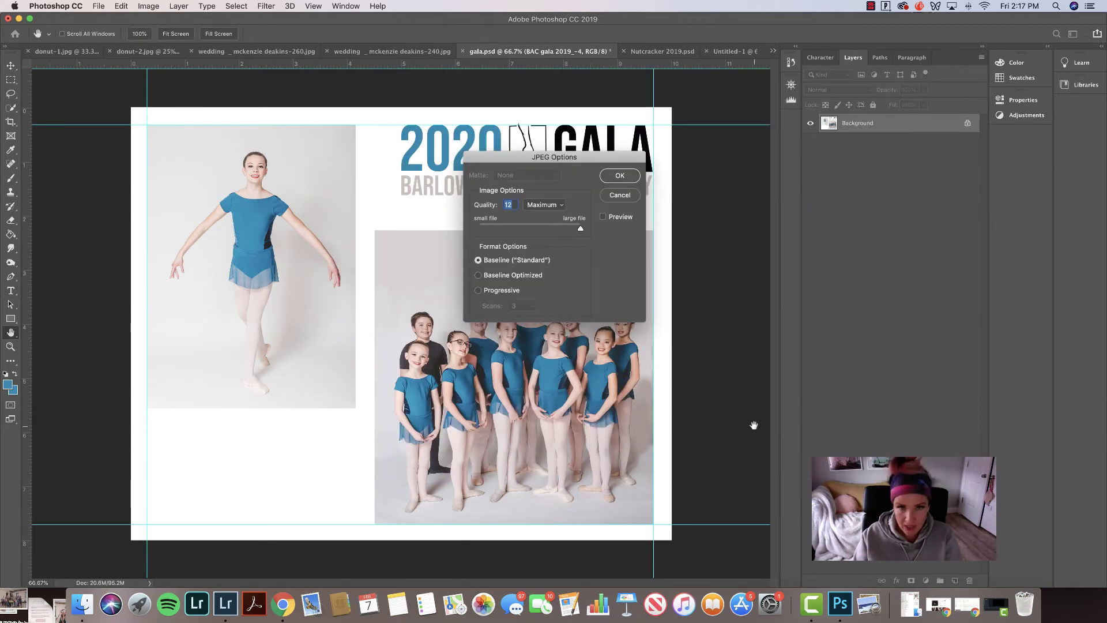
pyautogui.press('Return')
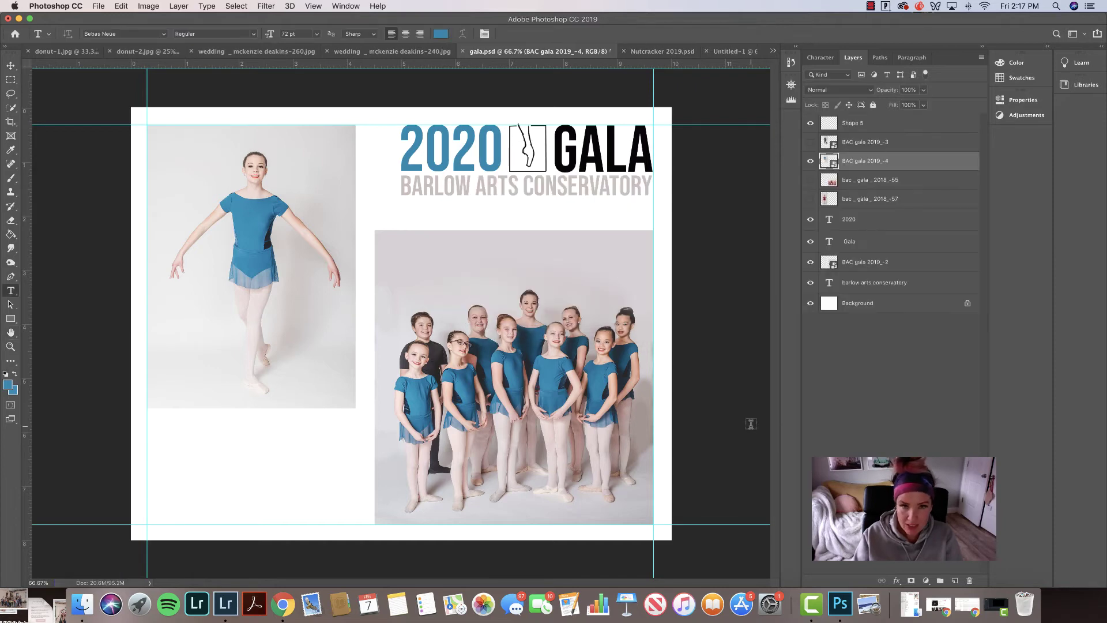
# - Preview the dance group photos in the Gala-2019 JPG folder, from BAC gala 2019_-13.jpg to BAC gala 2019_-83.jpg, and return to BAC gala 2019_-2.jpg
pyautogui.click(82, 604)
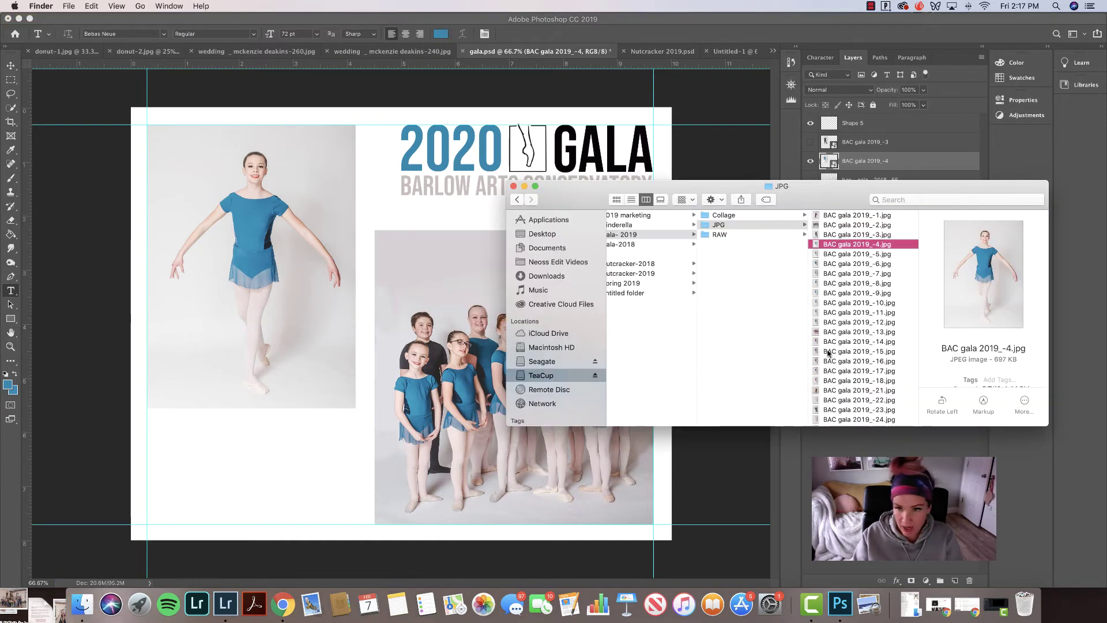
pyautogui.click(831, 351)
pyautogui.click(832, 333)
pyautogui.scroll(-3, 832, 333)
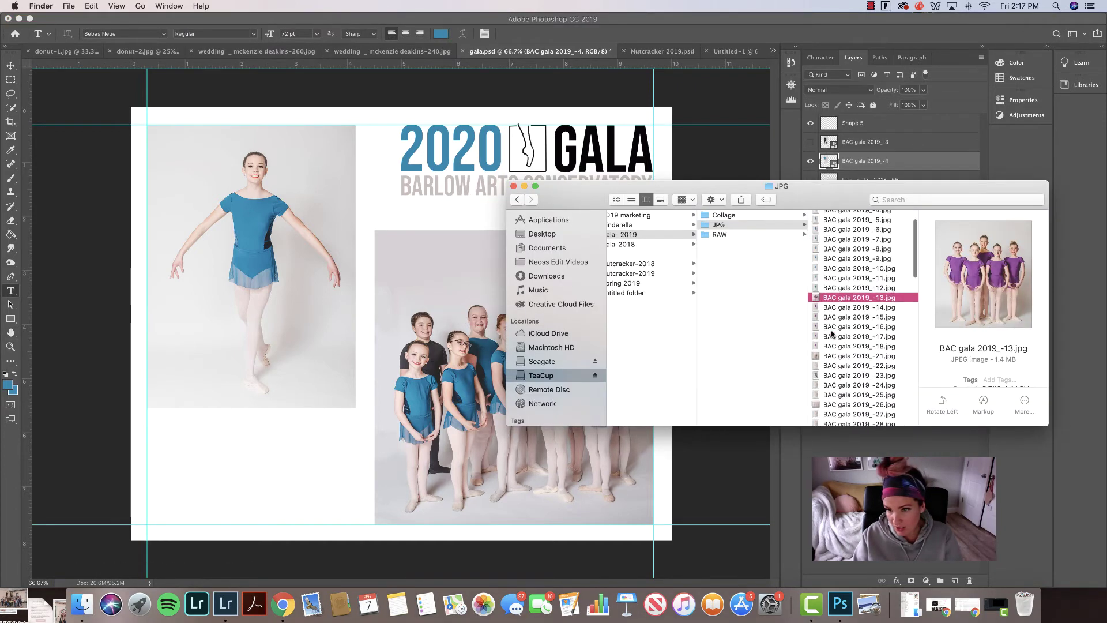
pyautogui.click(836, 341)
pyautogui.scroll(-4, 838, 342)
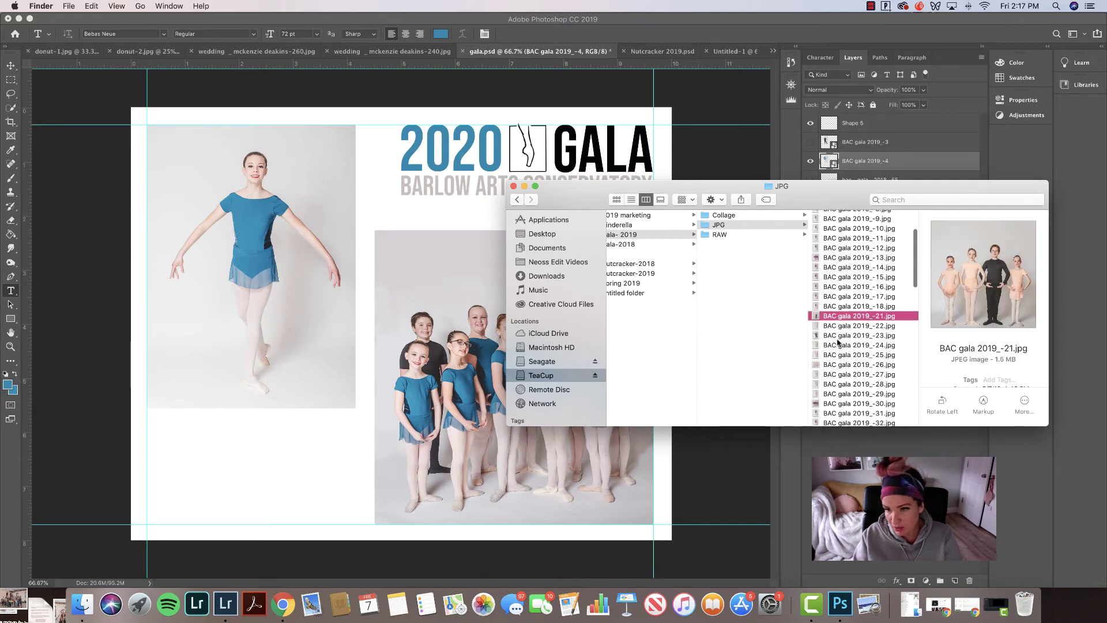
pyautogui.click(838, 373)
pyautogui.scroll(-4, 838, 376)
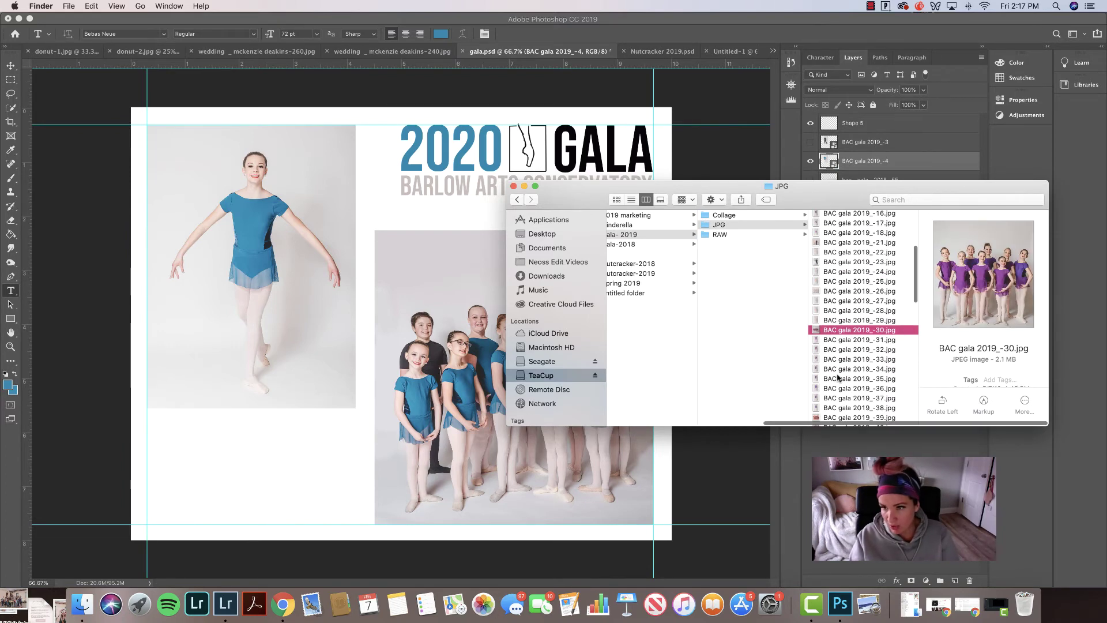
pyautogui.click(836, 398)
pyautogui.scroll(-1, 838, 398)
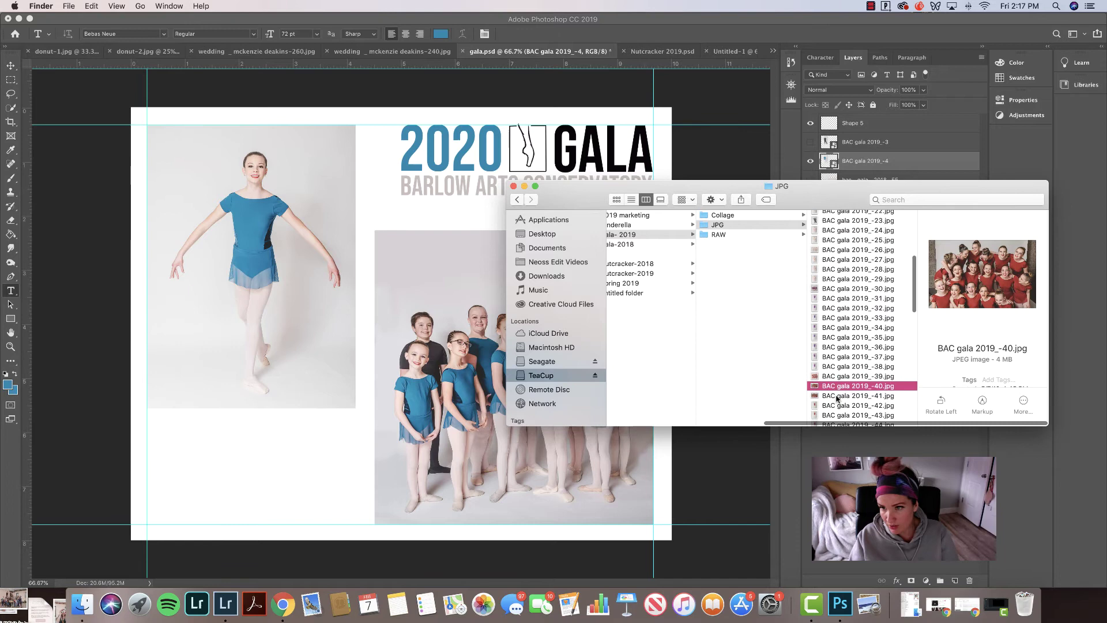
pyautogui.click(838, 367)
pyautogui.click(838, 376)
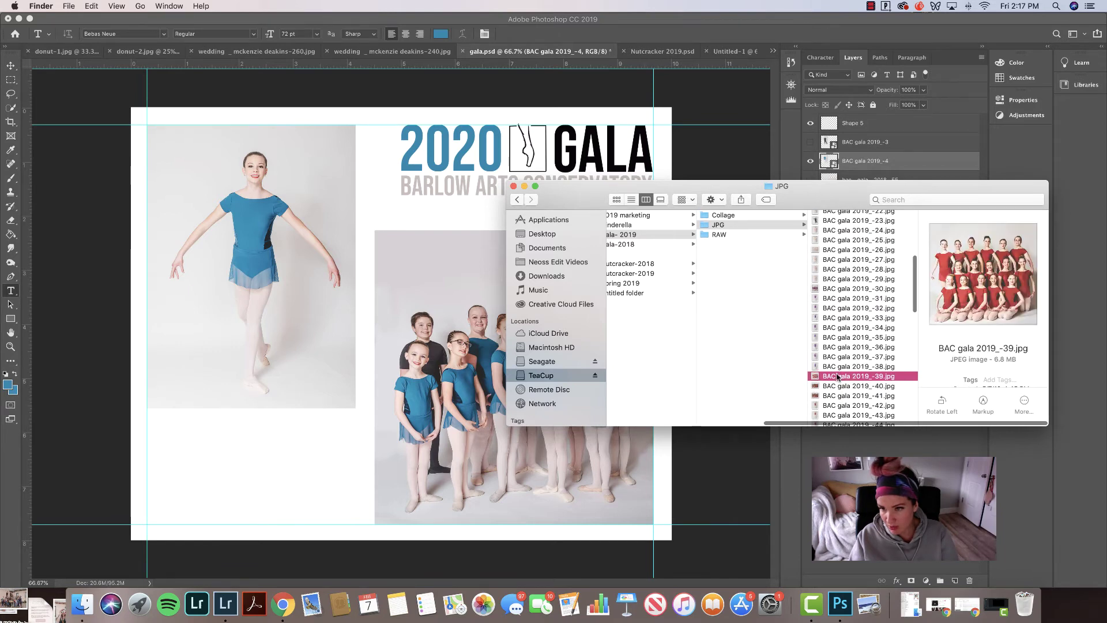
pyautogui.scroll(-8, 842, 378)
pyautogui.scroll(-4, 846, 378)
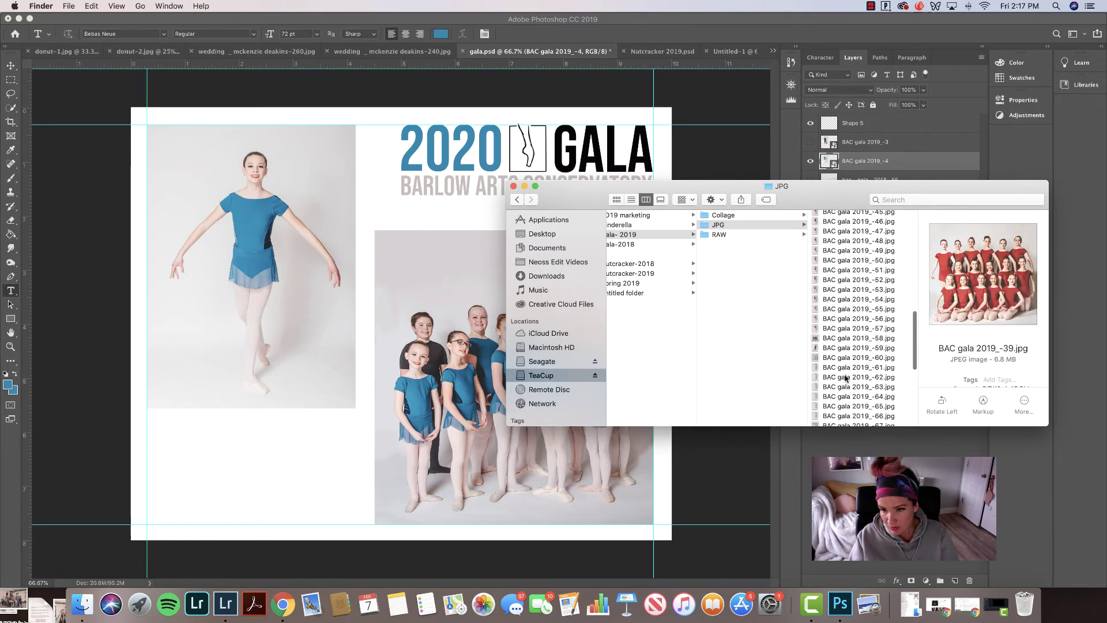
pyautogui.click(838, 339)
pyautogui.scroll(-4, 838, 346)
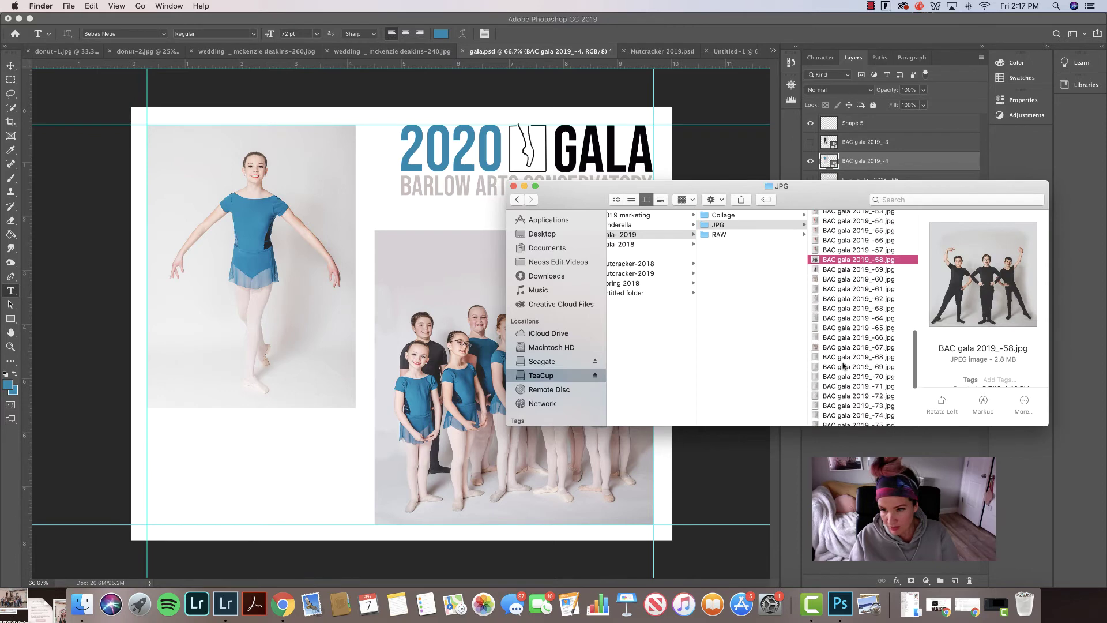
pyautogui.click(839, 347)
pyautogui.scroll(-3, 839, 348)
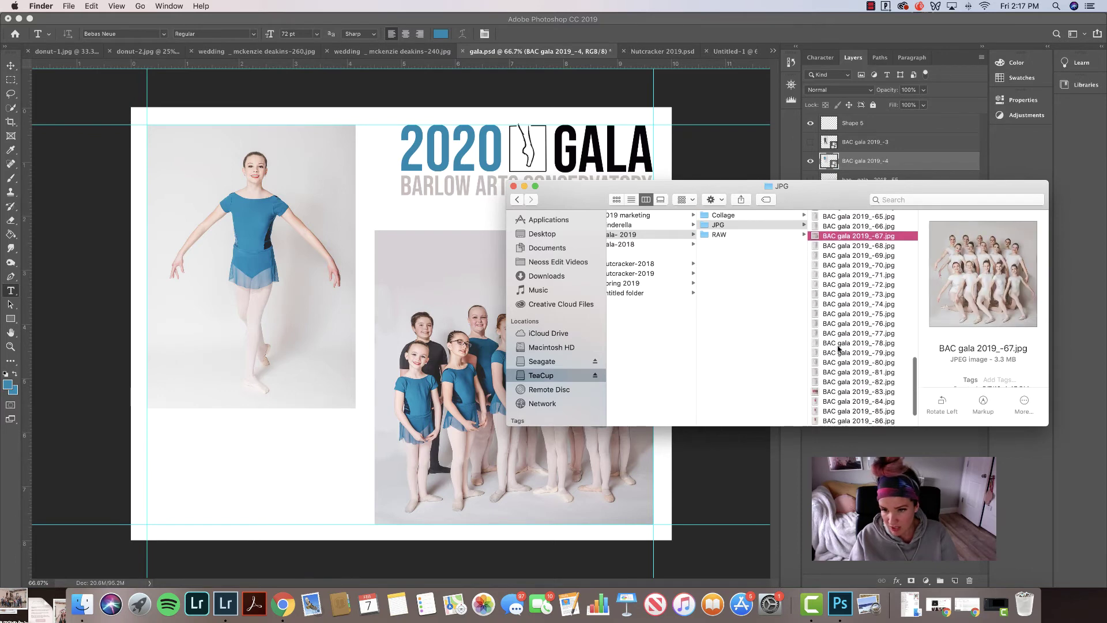
pyautogui.scroll(-2, 839, 349)
pyautogui.click(838, 367)
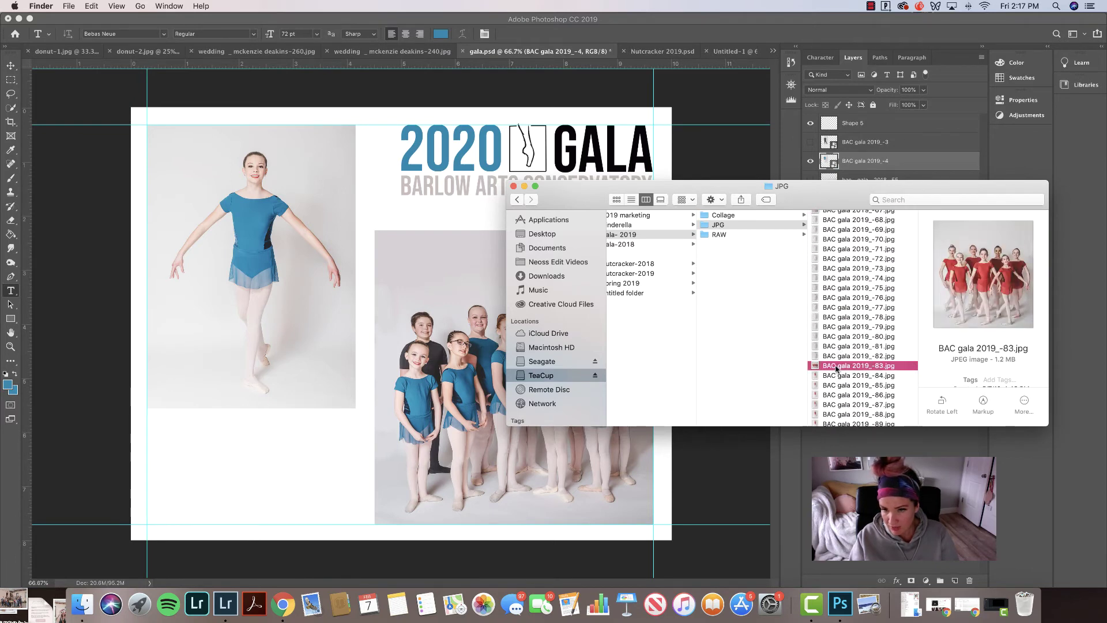
pyautogui.scroll(15, 837, 346)
pyautogui.click(824, 225)
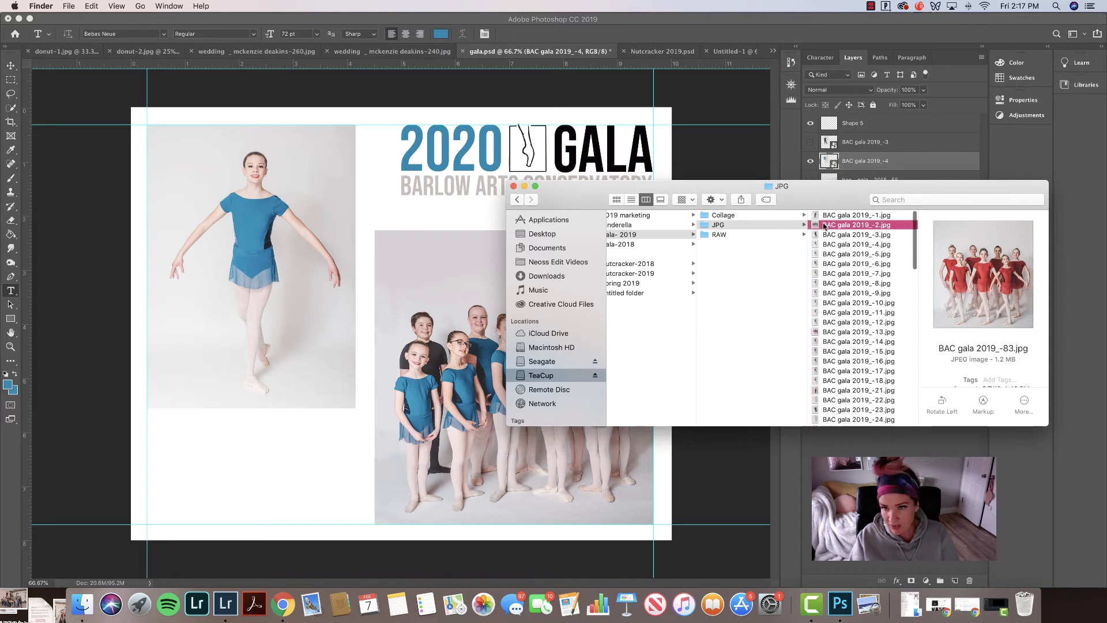
# - Place the purple group photo BAC gala 2019_-13.jpg into gala.psd, scaled to about 46% at the lower-right margin guides
pyautogui.click(833, 244)
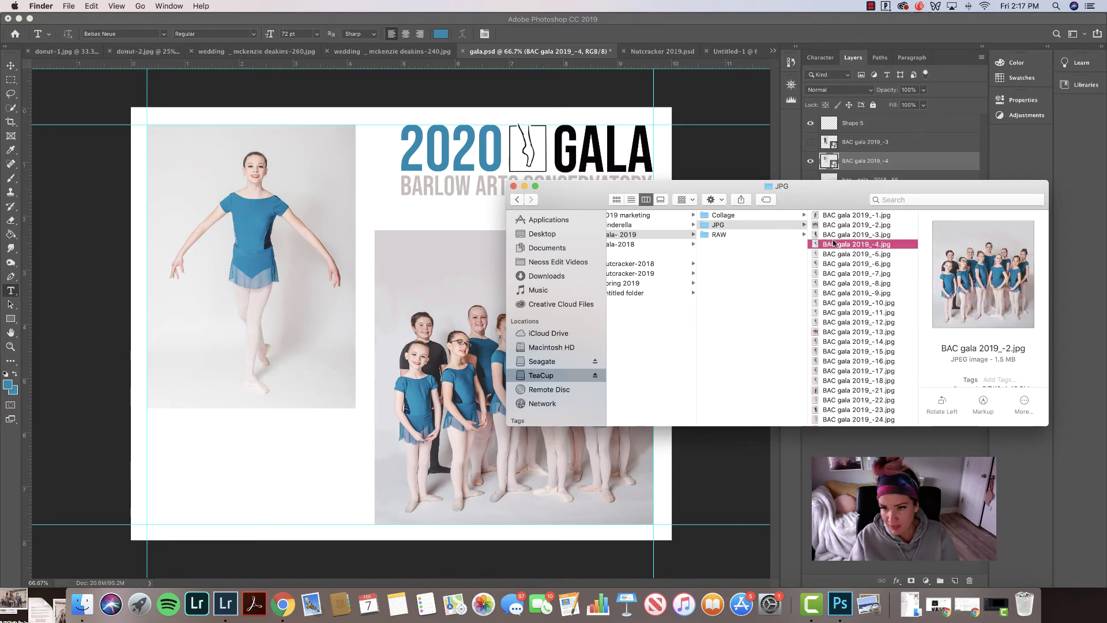
pyautogui.click(839, 331)
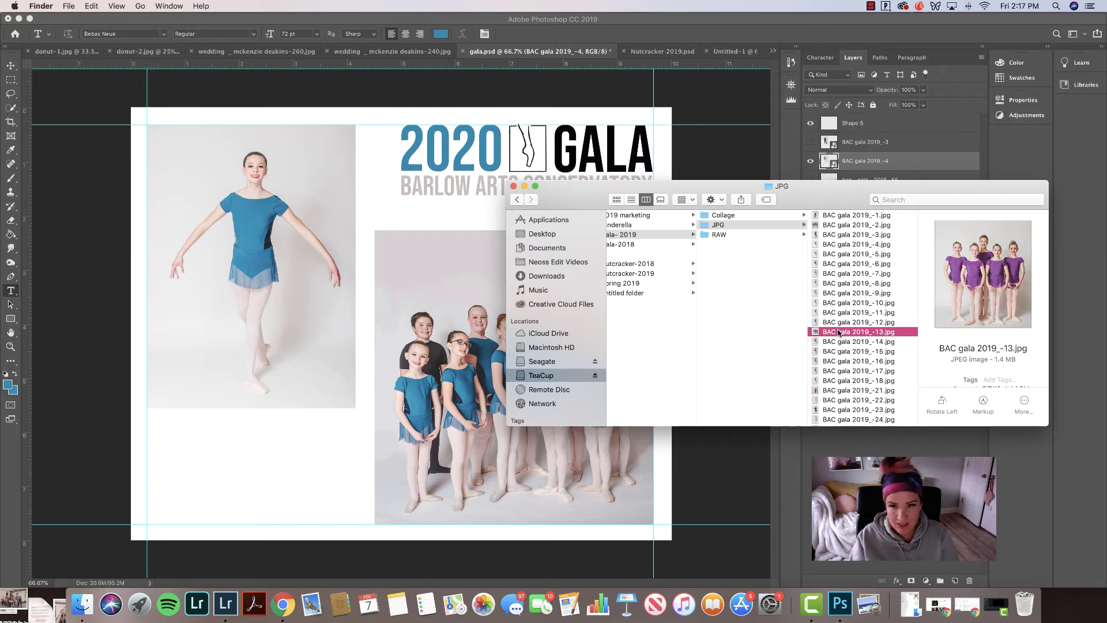
pyautogui.moveTo(832, 333); pyautogui.dragTo(438, 343)
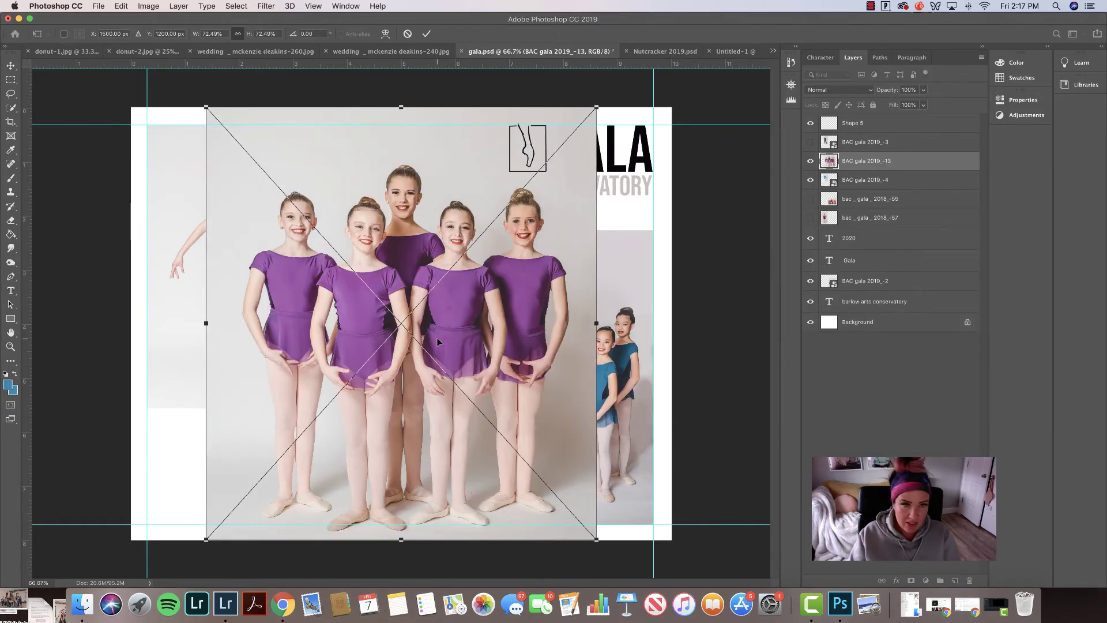
pyautogui.moveTo(207, 108); pyautogui.dragTo(348, 262)
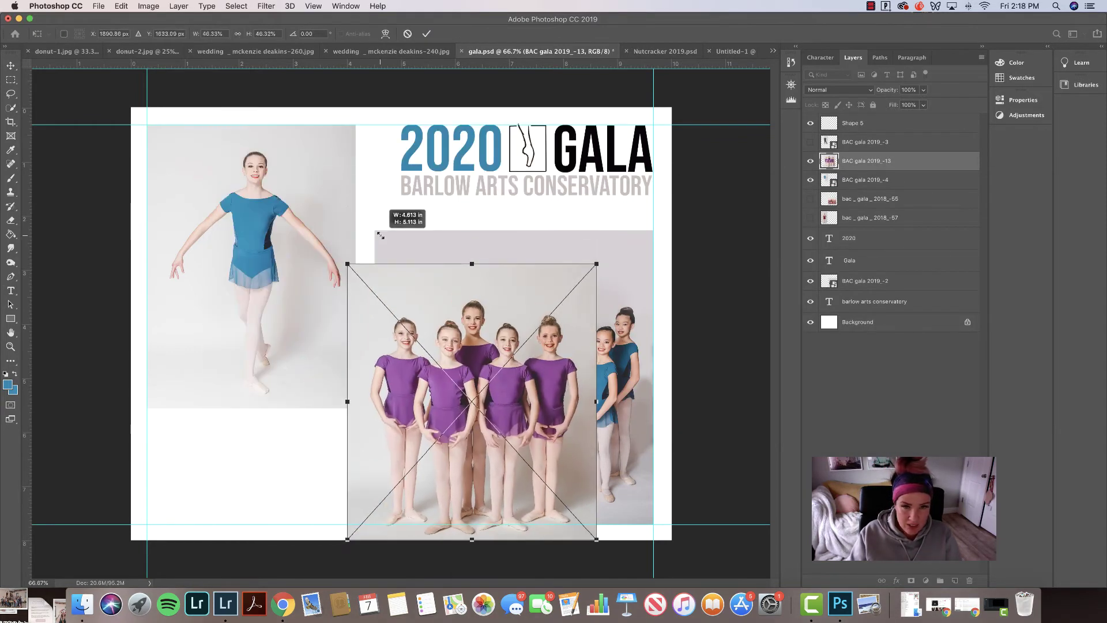
pyautogui.moveTo(454, 342); pyautogui.dragTo(510, 313)
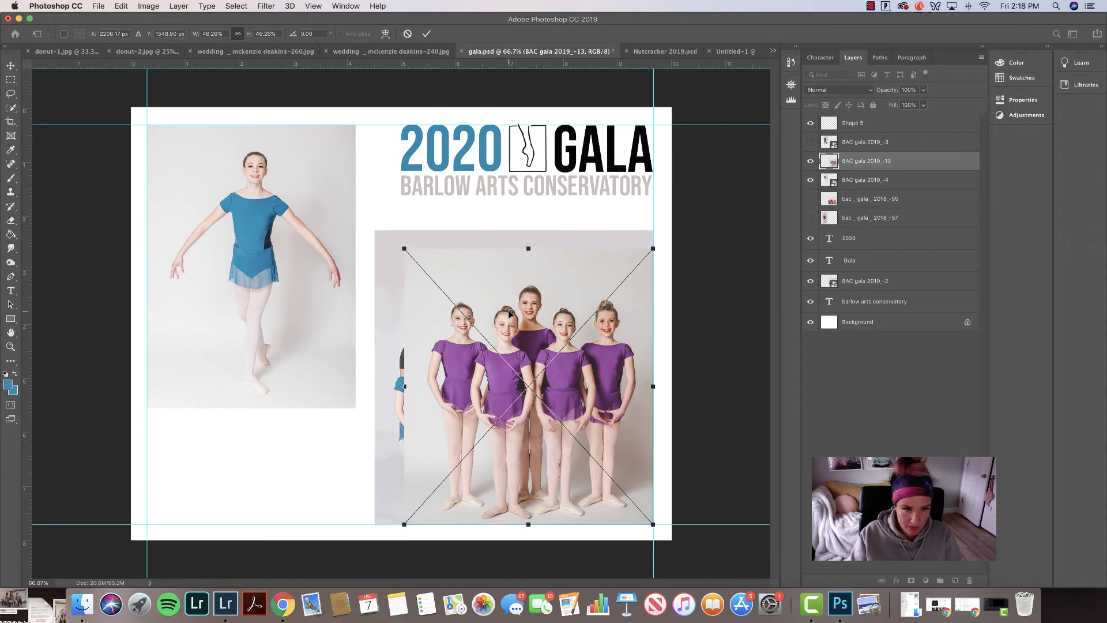
pyautogui.press('Return')
pyautogui.press('t')
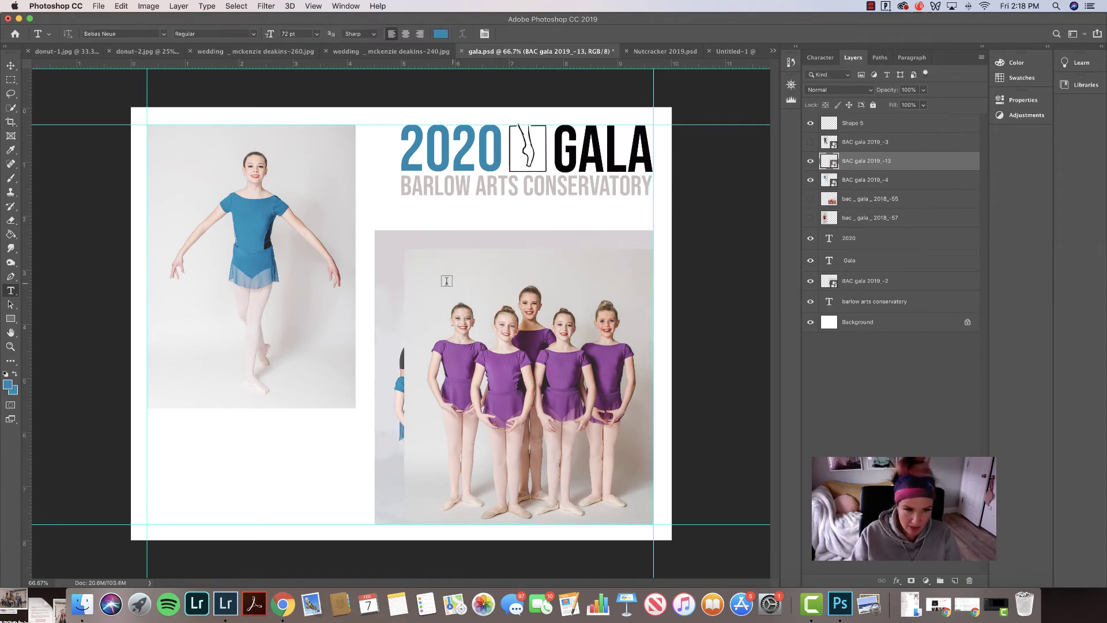
# - Hide the blue-costume group photo layer BAC gala 2019_-2 behind the purple group photo
pyautogui.click(811, 282)
pyautogui.click(810, 283)
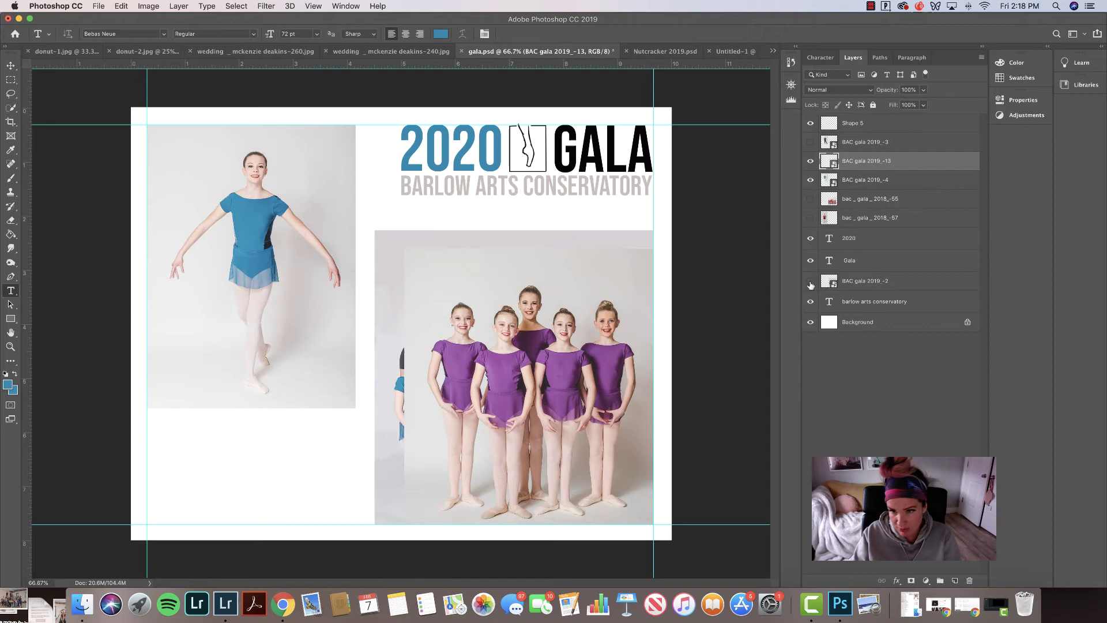
pyautogui.click(810, 283)
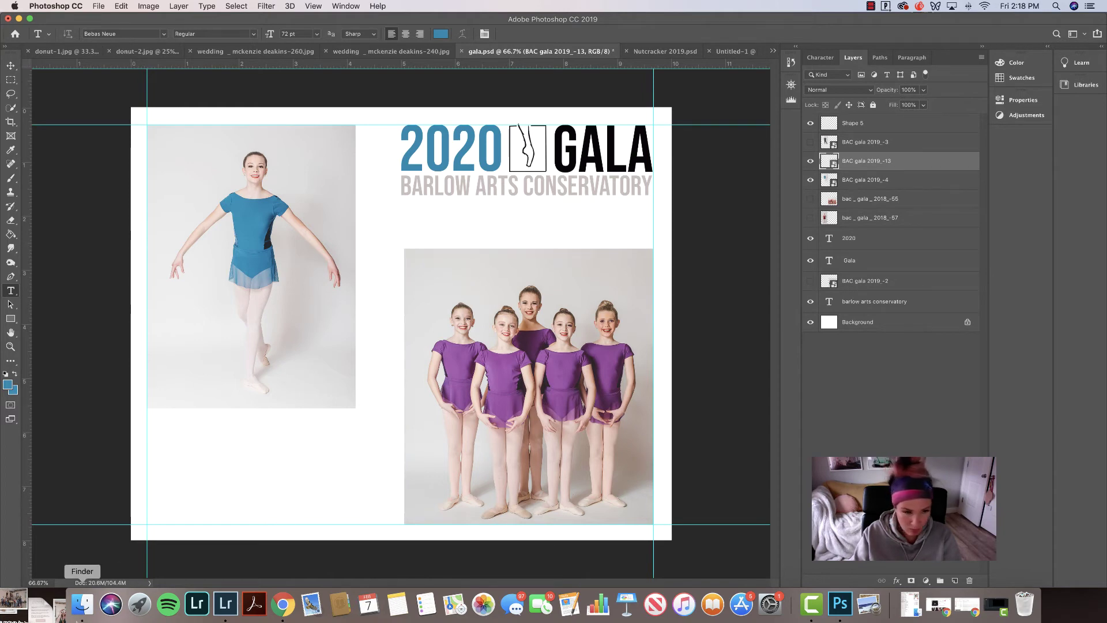
# - Place the individual portrait BAC gala 2019_-14.jpg on the left half of the layout, scaled to about 50% with its base on the lower margin guide
pyautogui.click(82, 606)
pyautogui.click(865, 341)
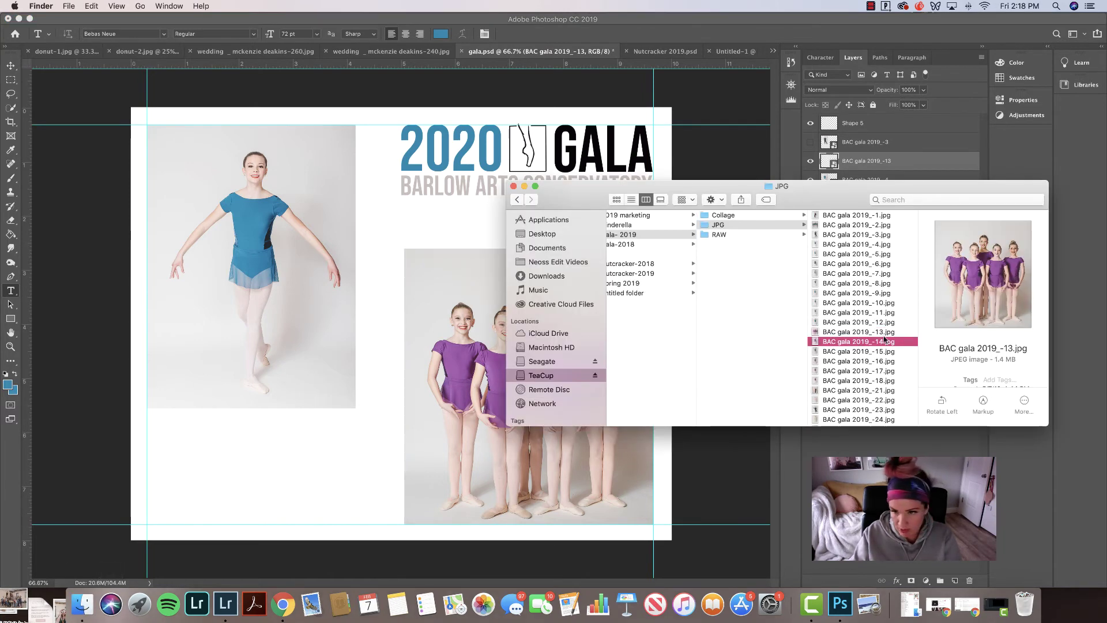
pyautogui.moveTo(864, 342); pyautogui.dragTo(320, 308)
pyautogui.moveTo(418, 242); pyautogui.dragTo(286, 227)
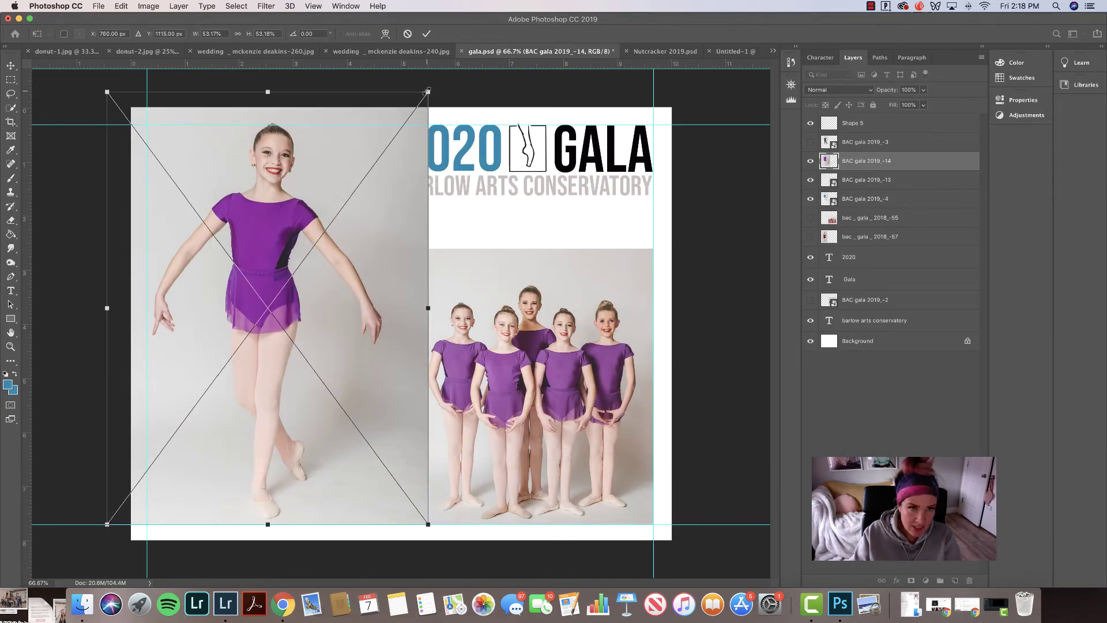
pyautogui.moveTo(428, 92); pyautogui.dragTo(407, 116)
pyautogui.moveTo(304, 186); pyautogui.dragTo(306, 187)
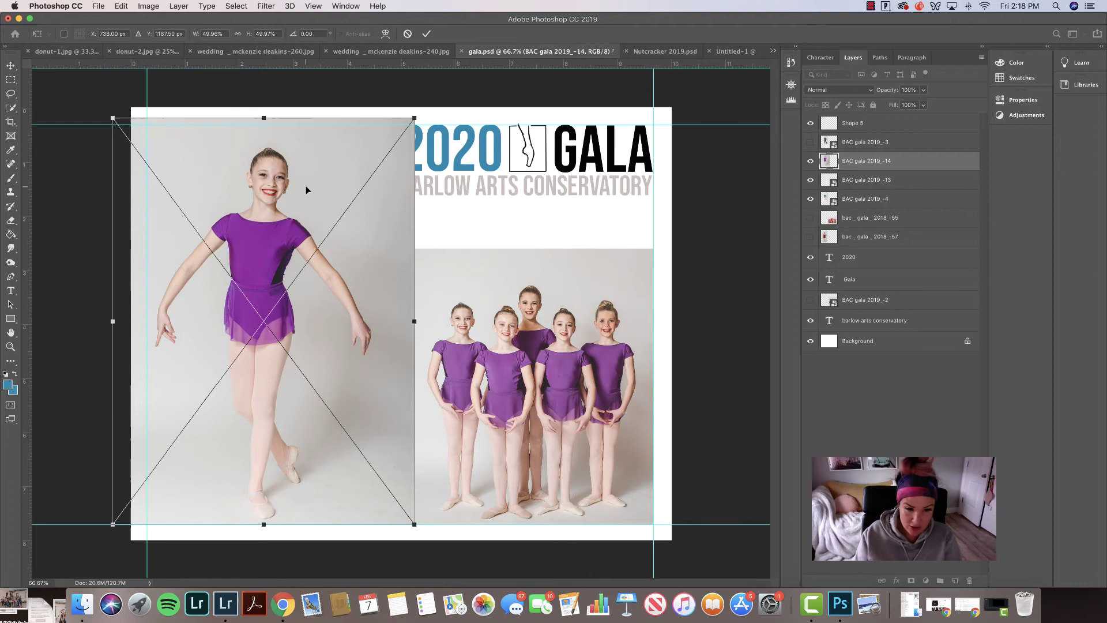
pyautogui.press('Return')
pyautogui.press('t')
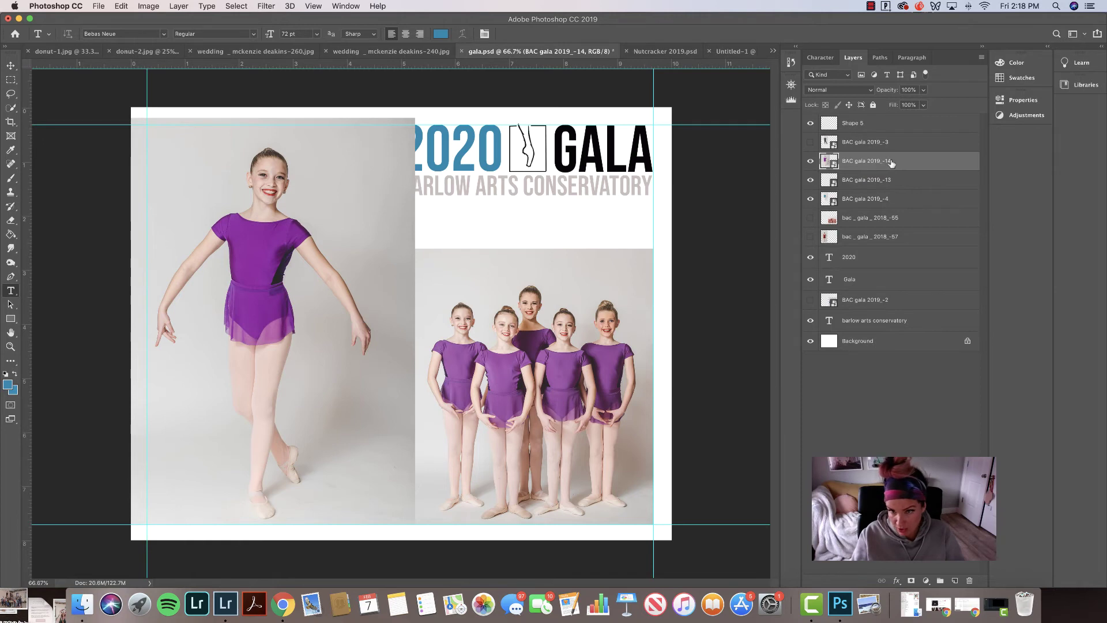
# - Rasterize the purple-costume portrait layer and delete the strip along its right edge that overlaps the title
pyautogui.rightClick(853, 162)
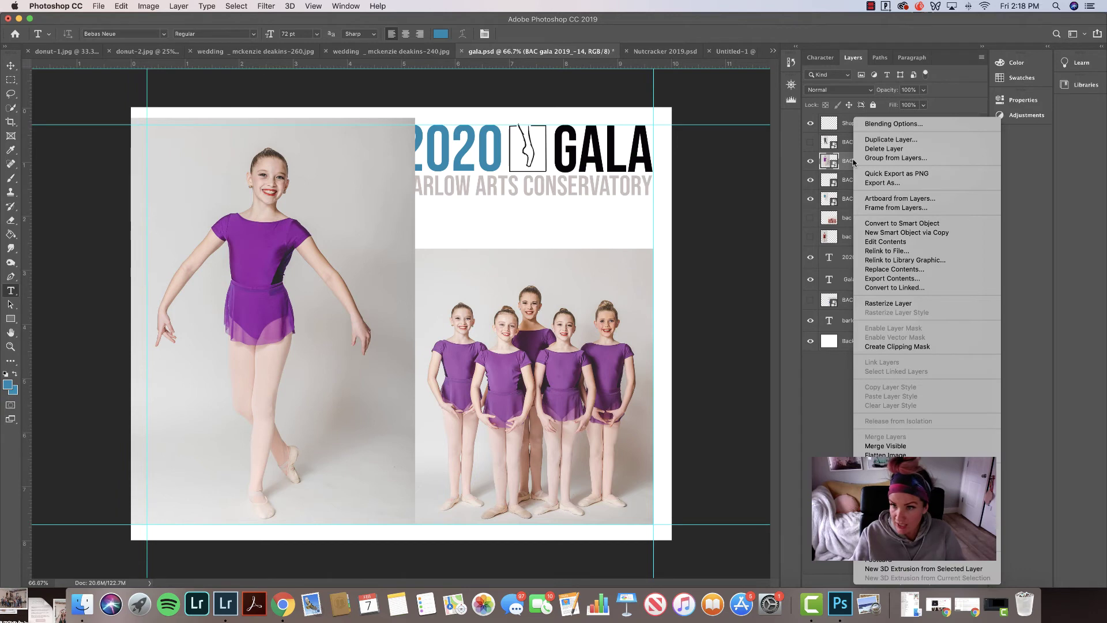
pyautogui.click(882, 303)
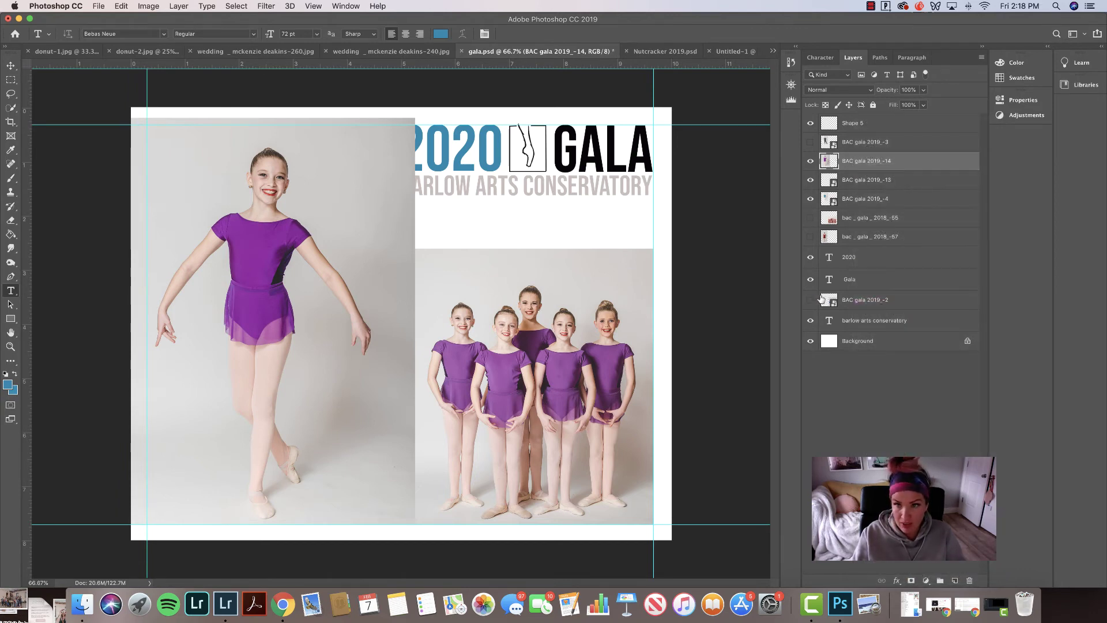
pyautogui.click(9, 81)
pyautogui.moveTo(584, 87); pyautogui.dragTo(392, 557)
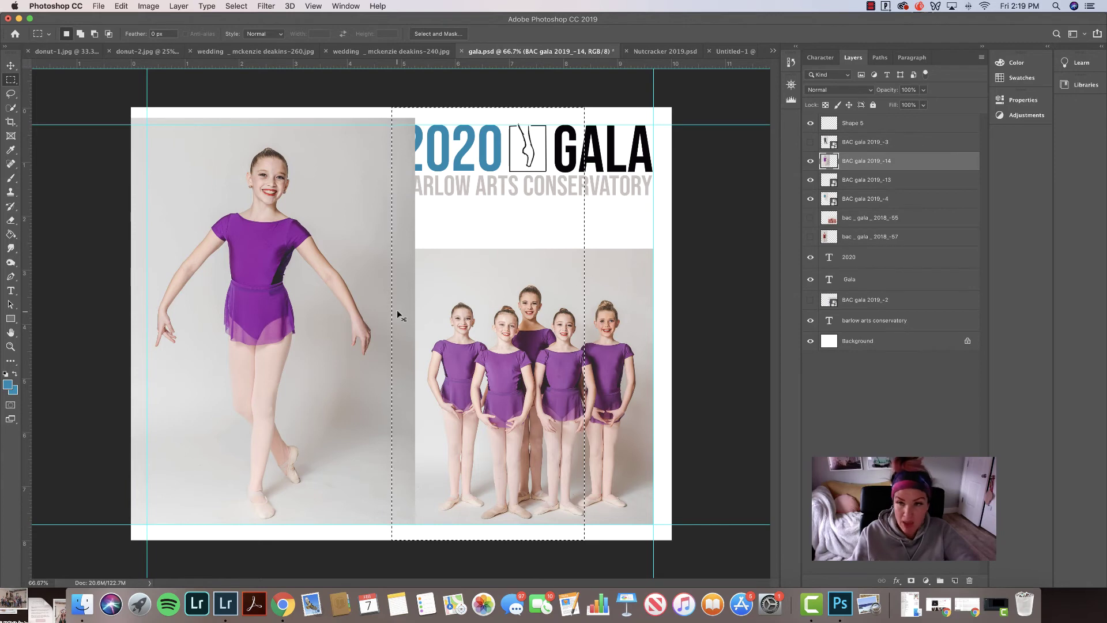
pyautogui.press('Delete')
pyautogui.press('super+d')
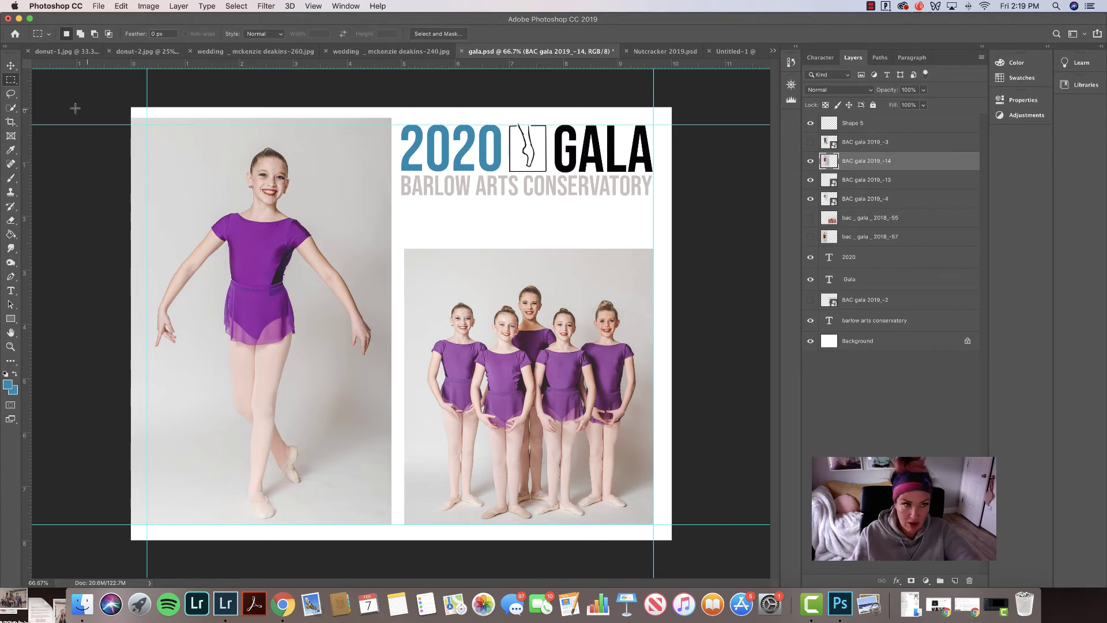
# - Trim the purple portrait's top and left edges to the margin guides, and hide the blue-costume girl's portrait layer BAC gala 2019_-4
pyautogui.moveTo(132, 107); pyautogui.dragTo(453, 126)
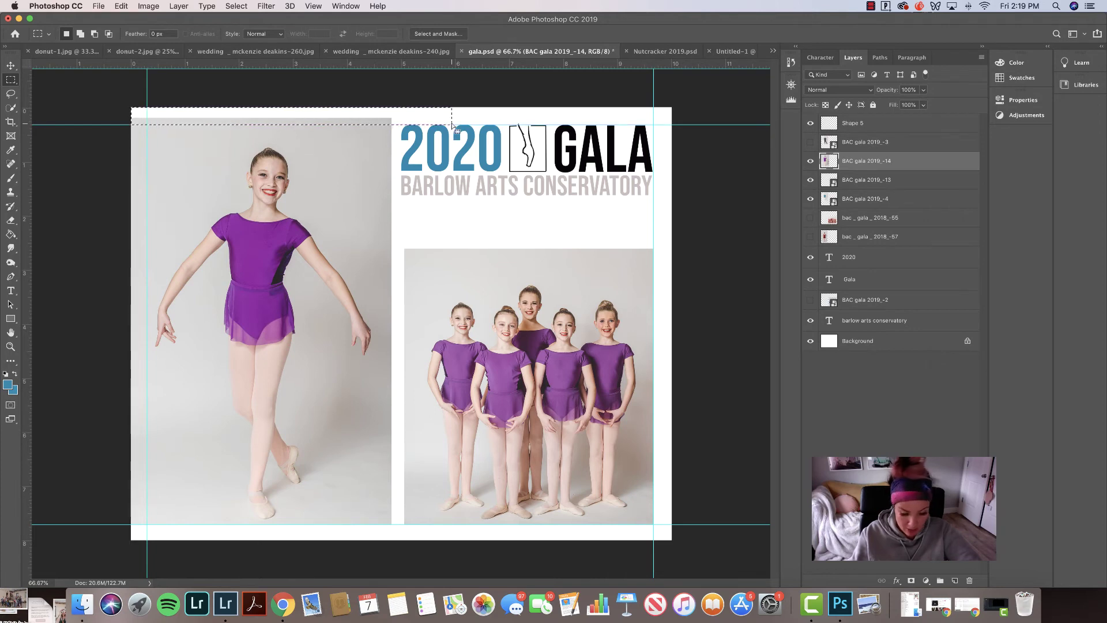
pyautogui.moveTo(132, 107); pyautogui.dragTo(147, 540)
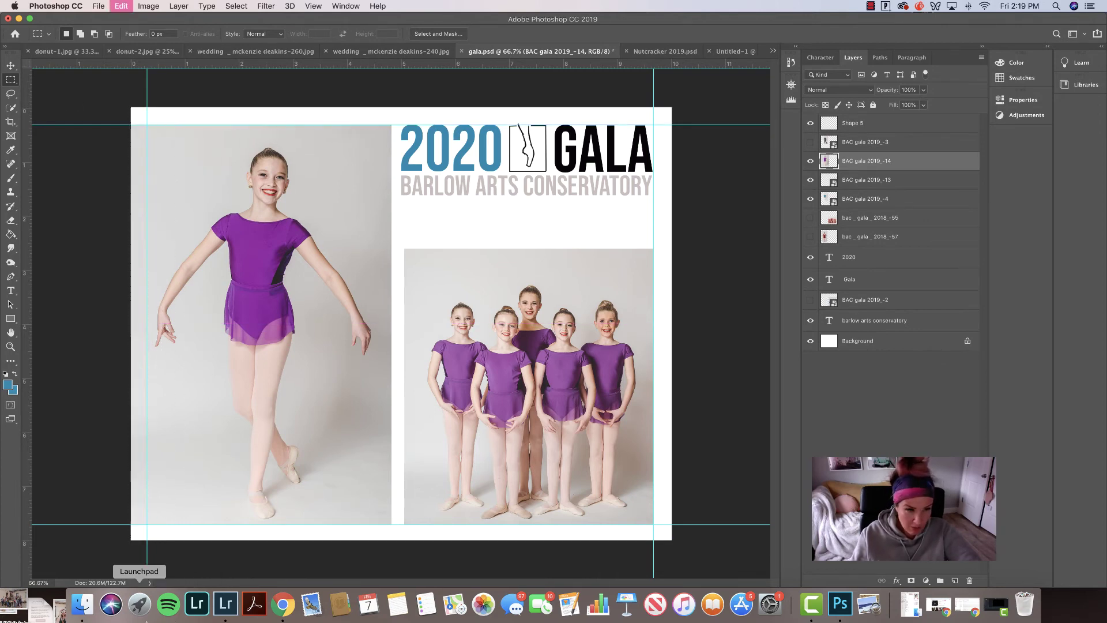
pyautogui.press('super+x')
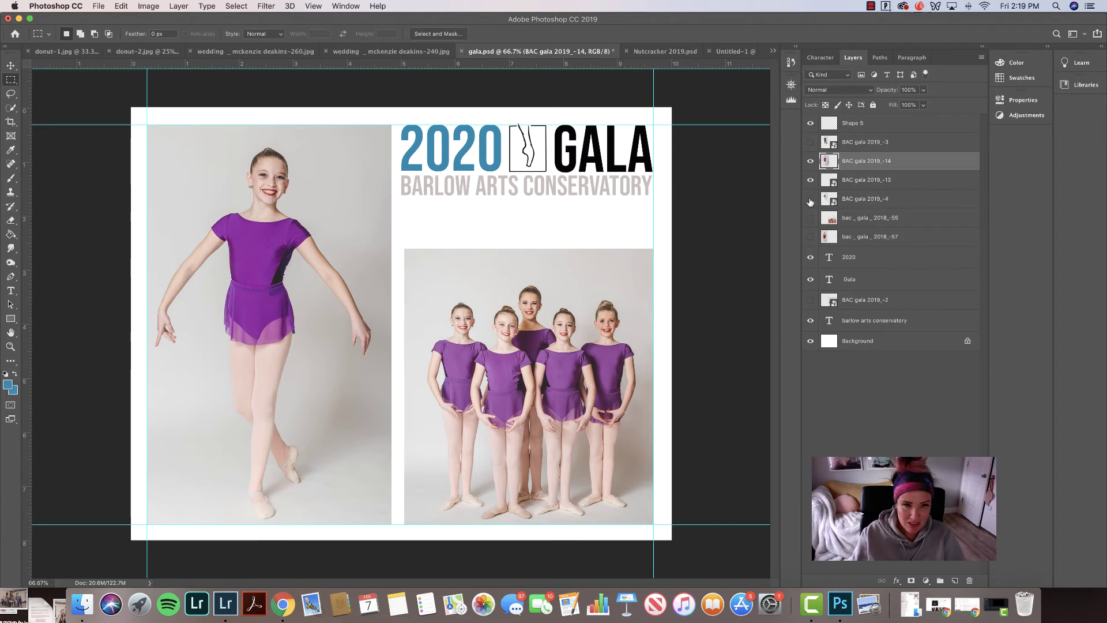
pyautogui.click(861, 198)
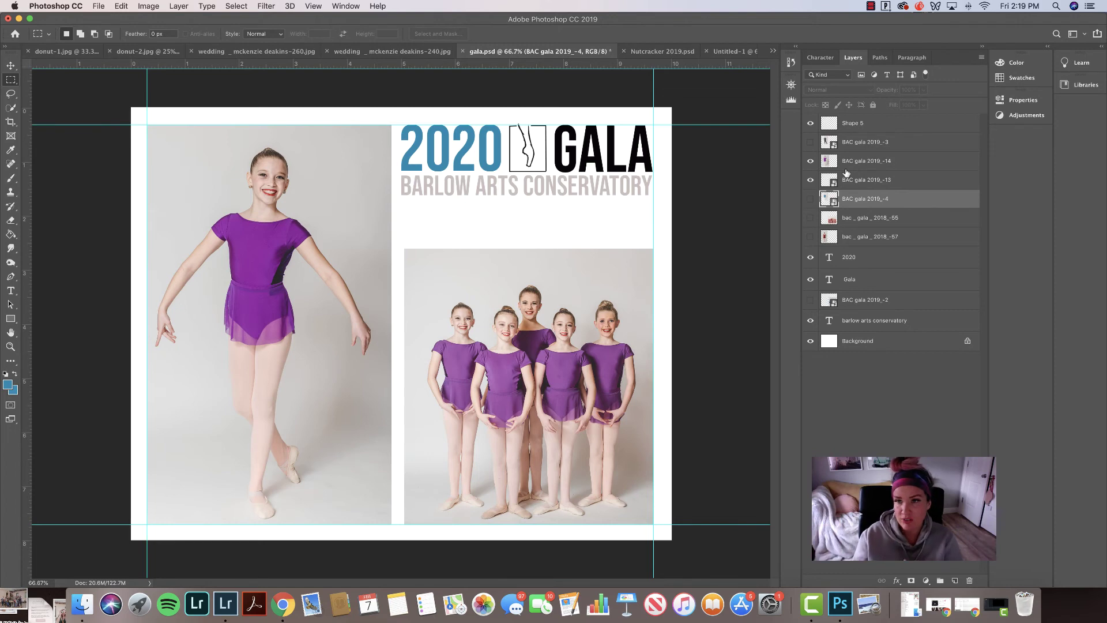
pyautogui.click(865, 141)
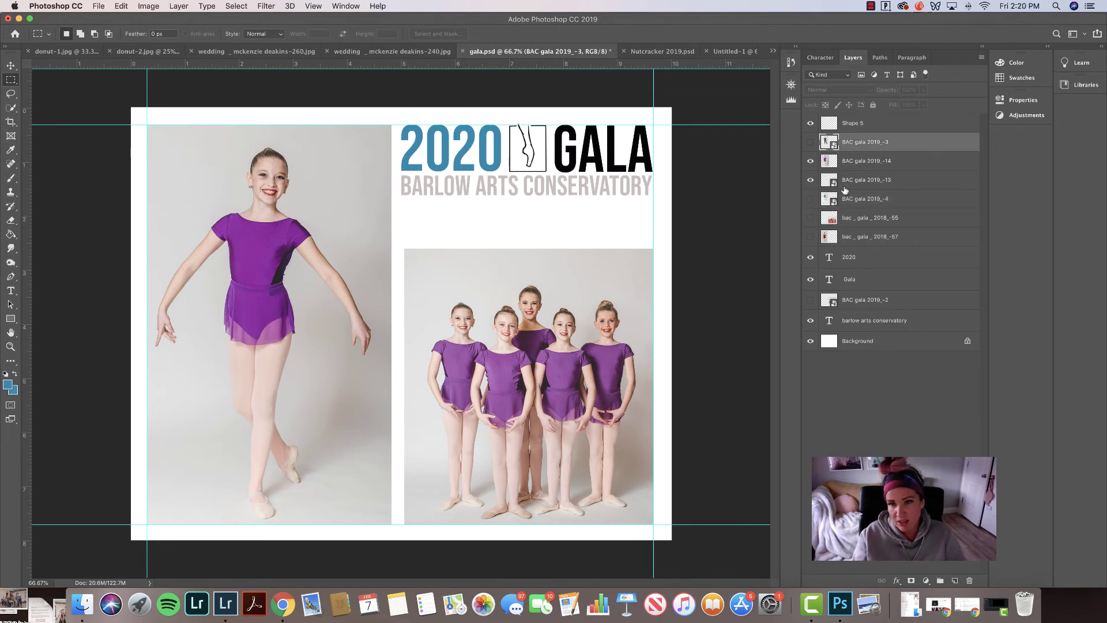
pyautogui.keyDown('shift'); pyautogui.click(863, 234); pyautogui.keyUp('shift')
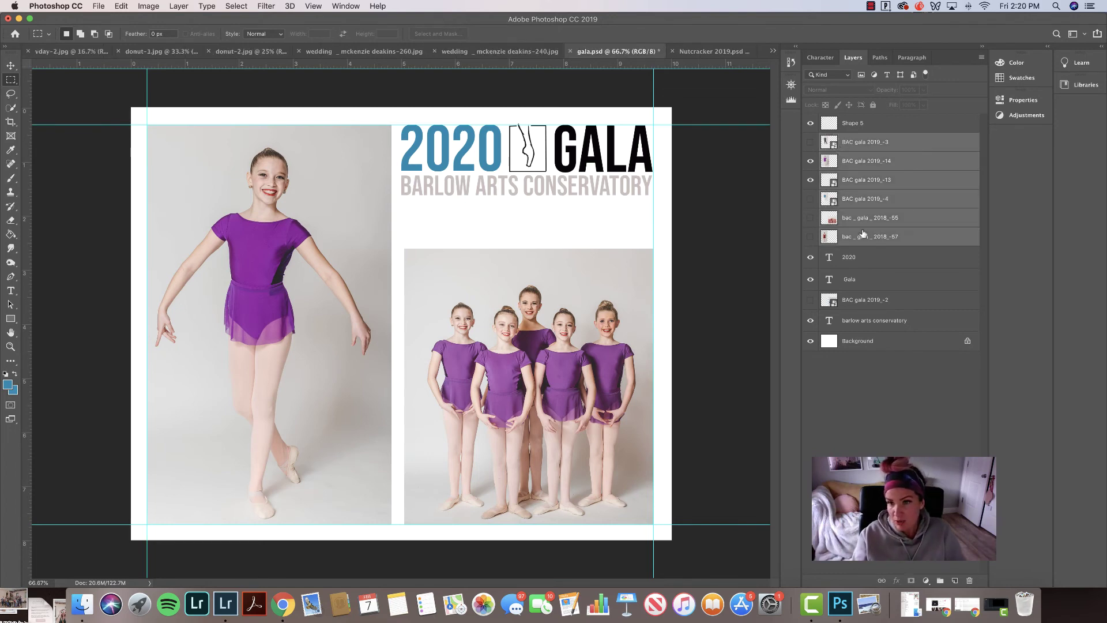
pyautogui.click(863, 128)
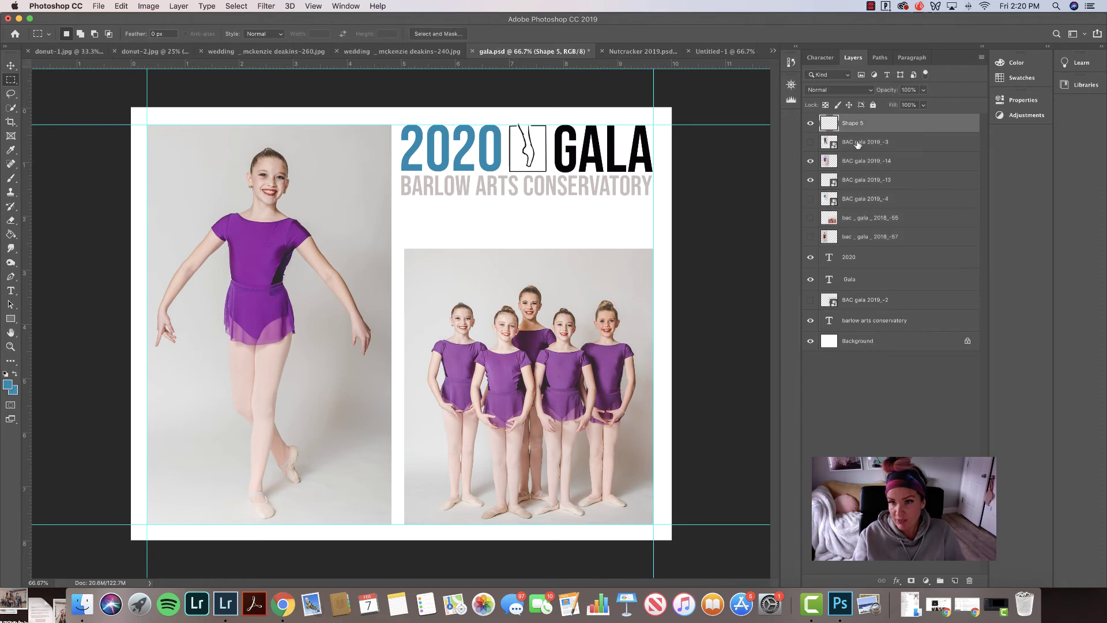
pyautogui.click(858, 144)
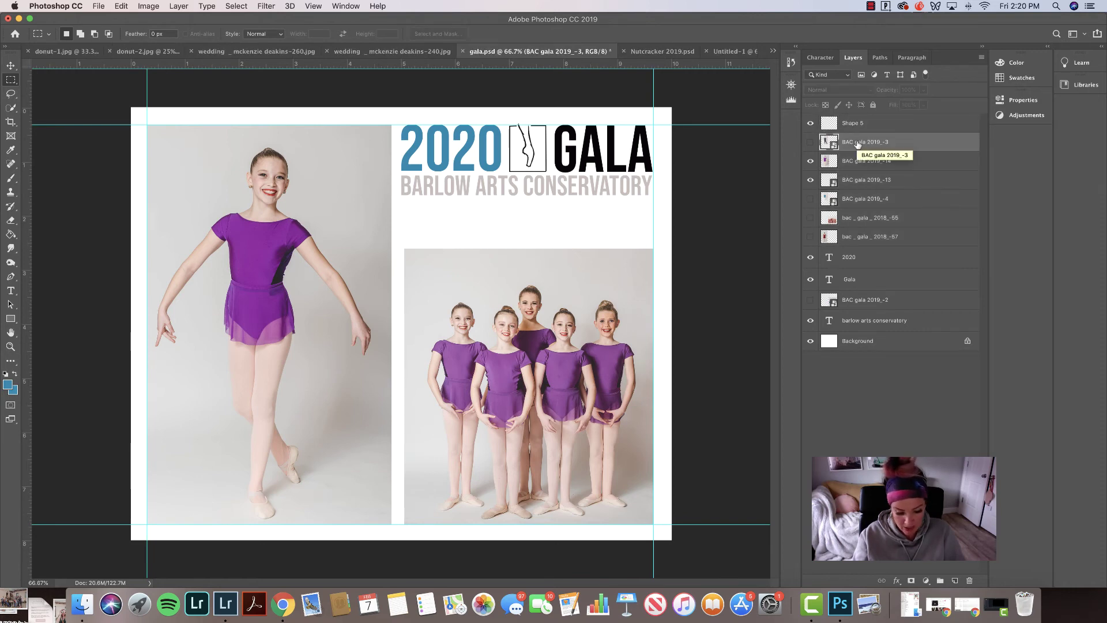
pyautogui.keyDown('shift'); pyautogui.click(852, 237); pyautogui.keyUp('shift')
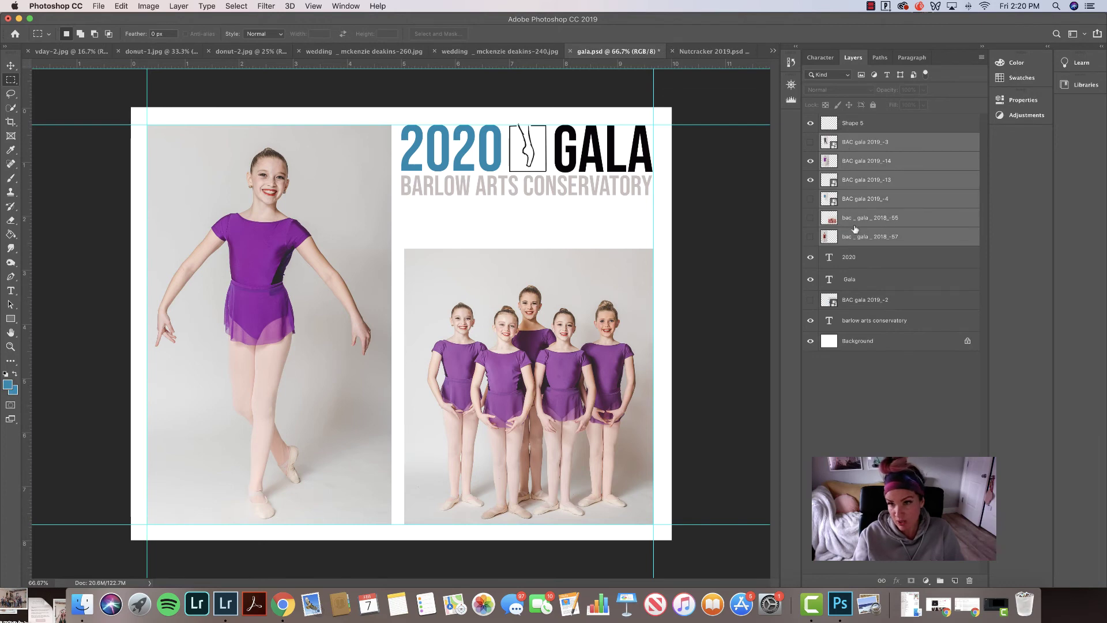
pyautogui.click(970, 581)
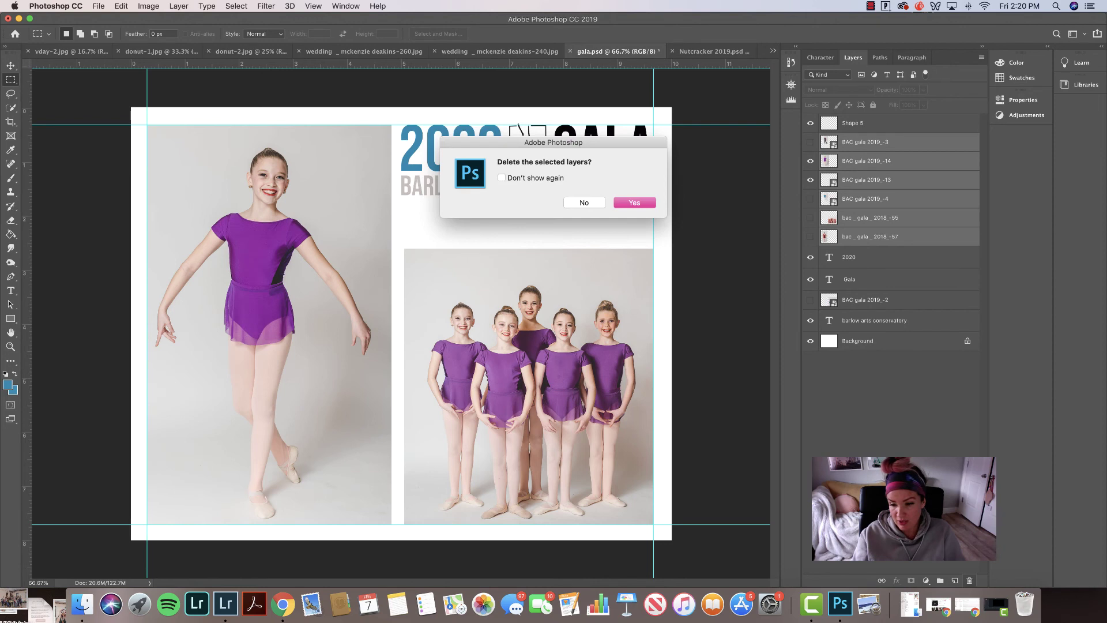
pyautogui.click(586, 202)
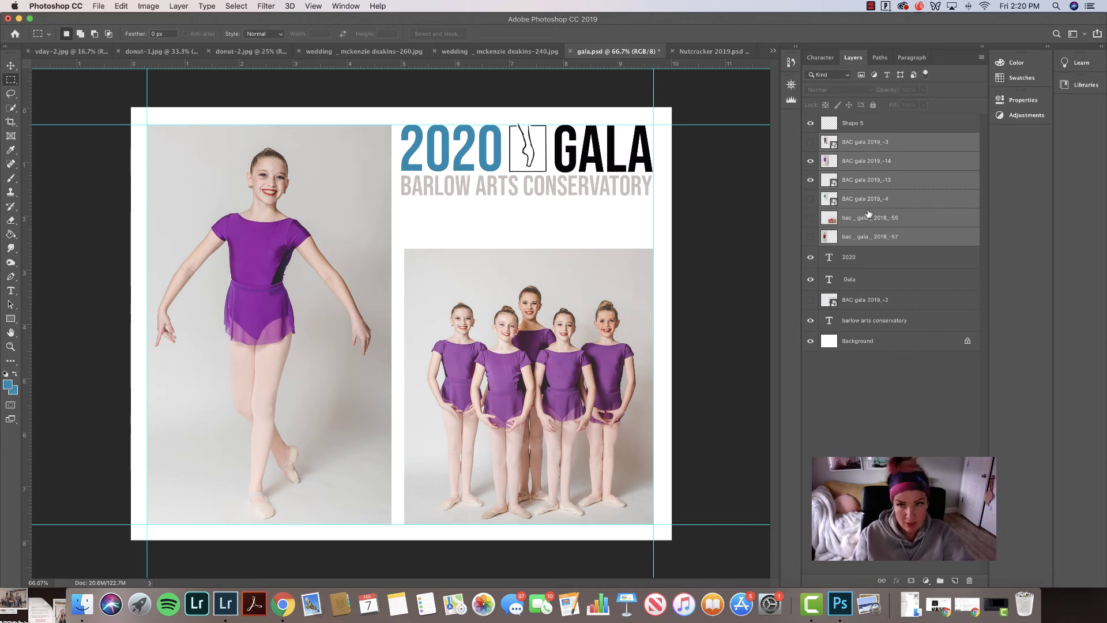
# - Recolor the 2020 title text with the purple sampled from the girl's leotard in the portrait
pyautogui.click(869, 257)
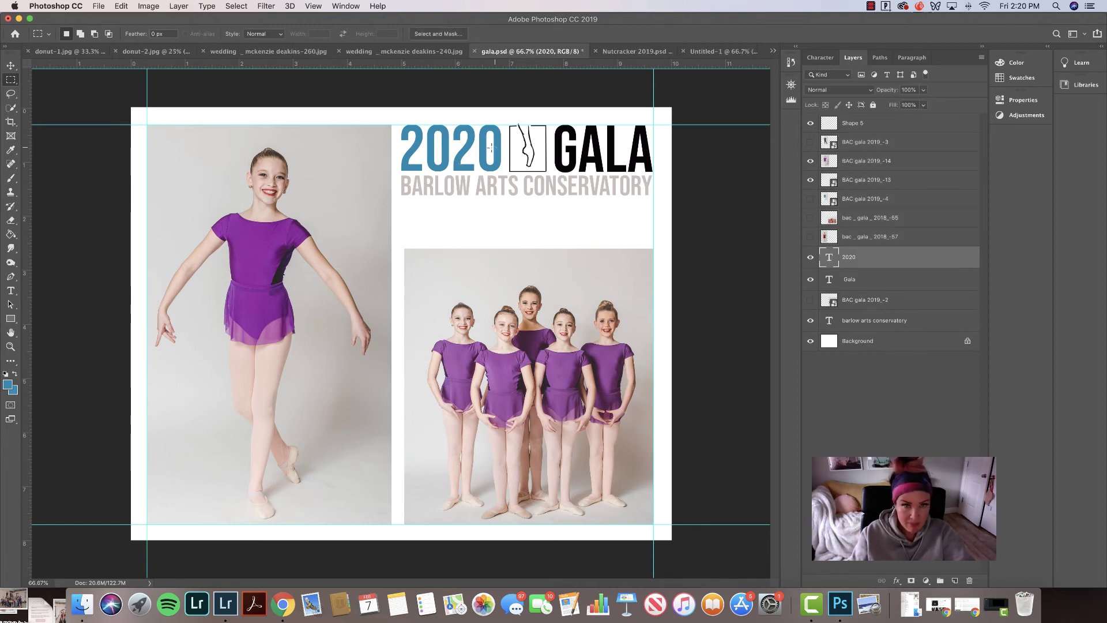
pyautogui.press('t')
pyautogui.doubleClick(451, 147)
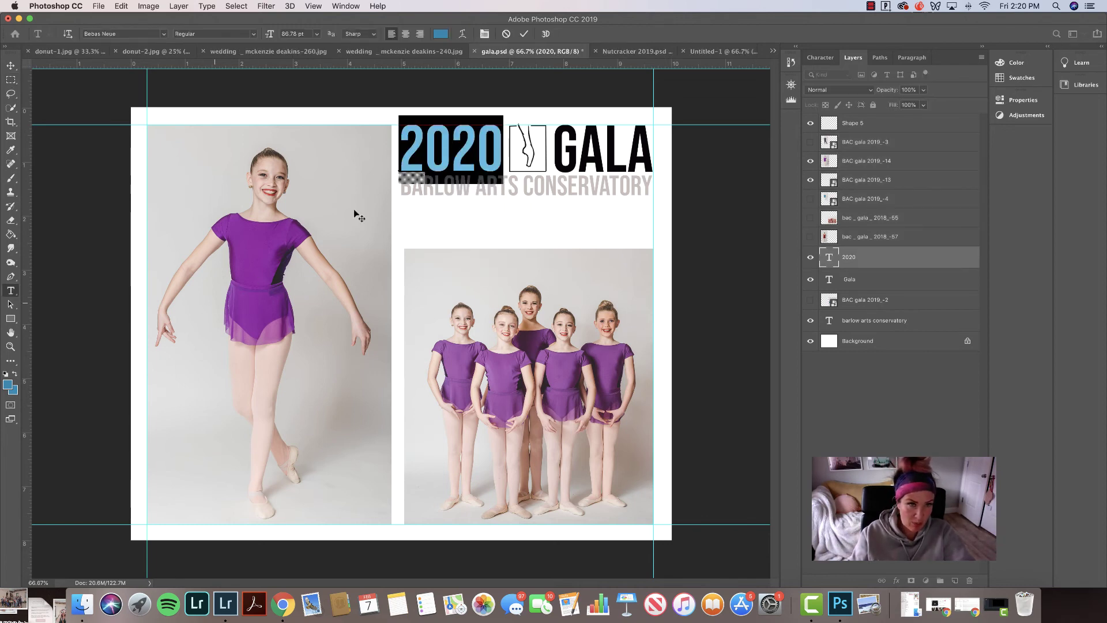
pyautogui.click(10, 383)
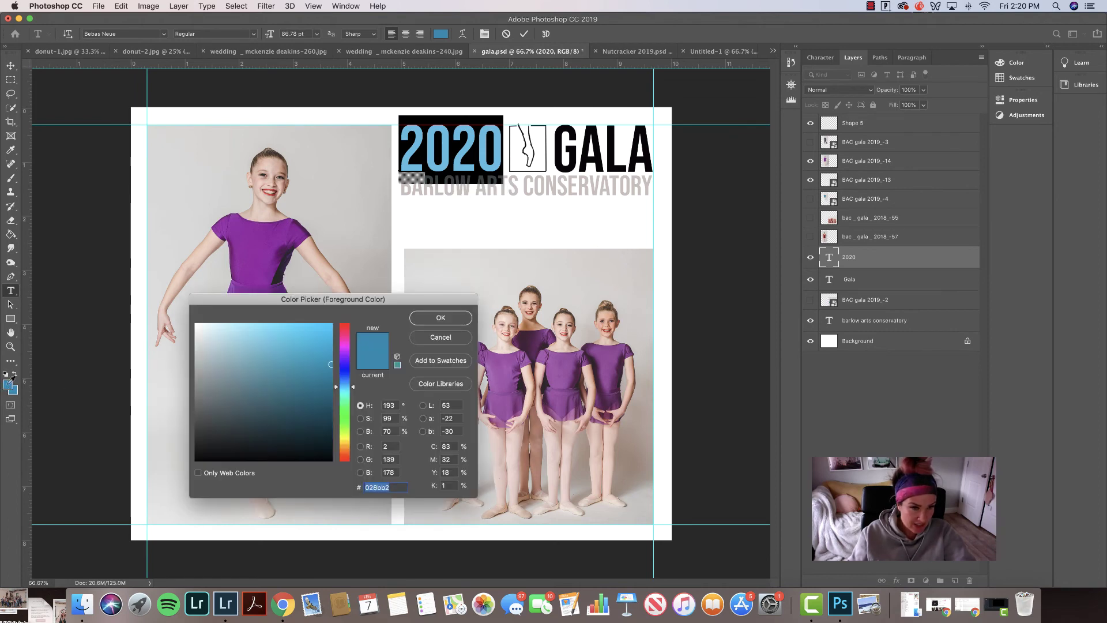
pyautogui.click(281, 233)
pyautogui.click(444, 319)
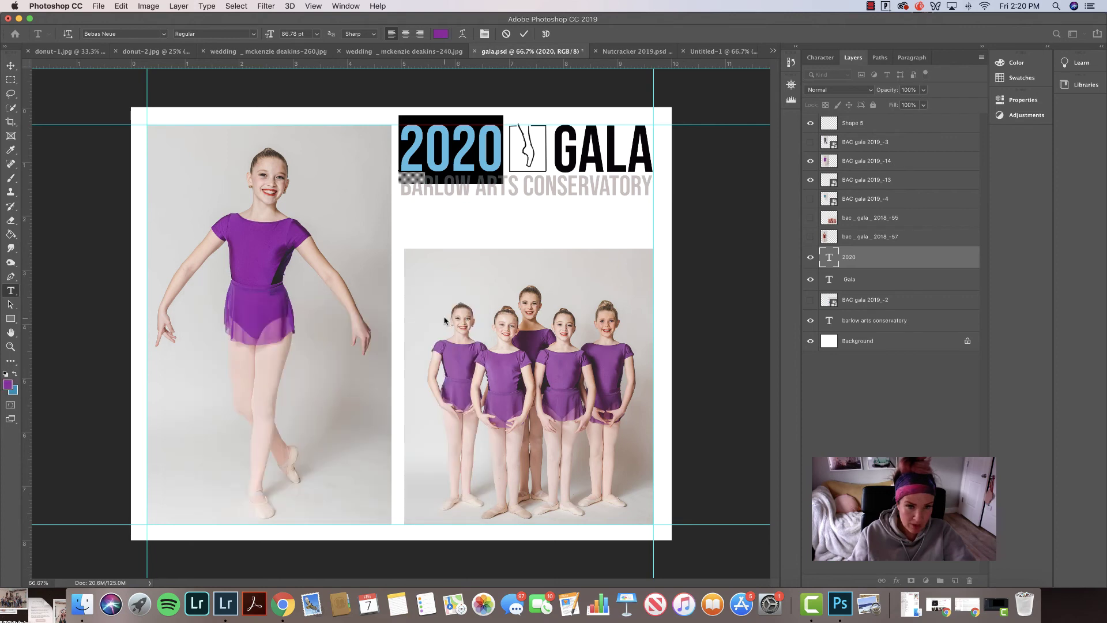
pyautogui.click(10, 65)
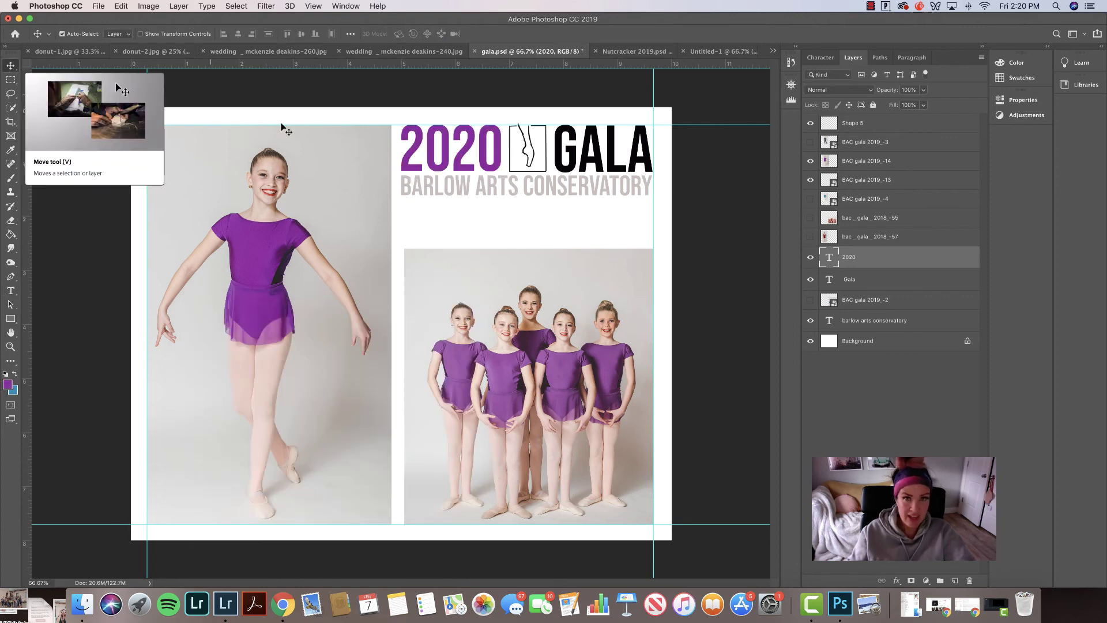